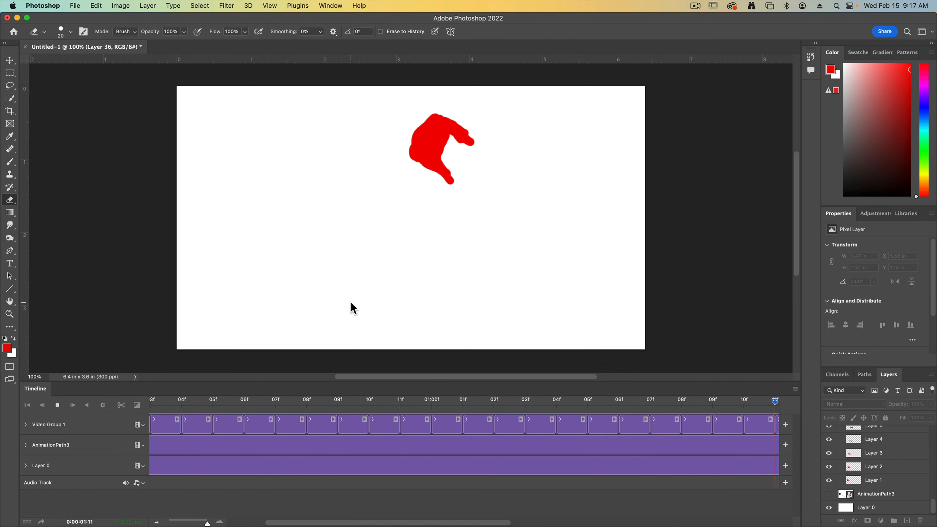
# Step: Play back the finished red shape animation in the timeline
pyautogui.press('space')
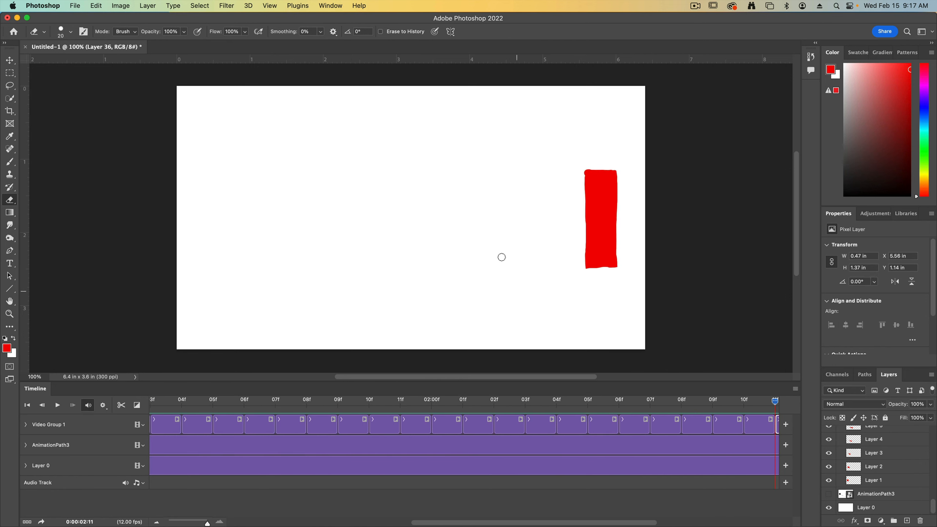
pyautogui.press('space')
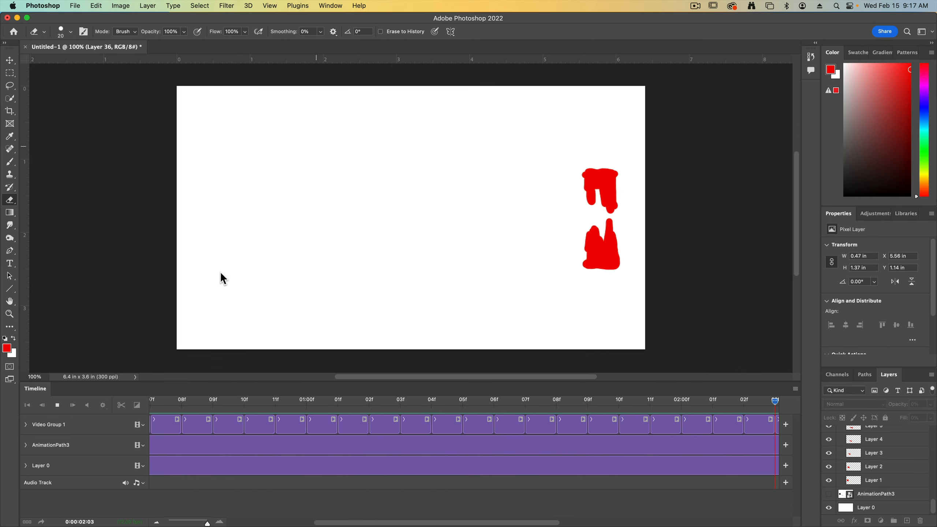
pyautogui.press('space')
# Step: Preview the example videos AnimationPath1.mp4 and AnimationPath2.mp4 on the desktop
pyautogui.press('F11')
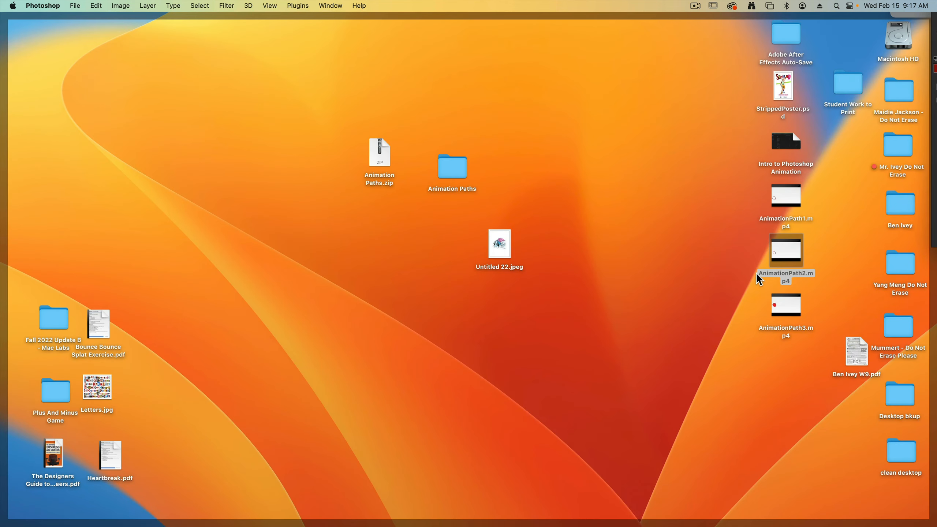
pyautogui.click(786, 195)
pyautogui.press('space')
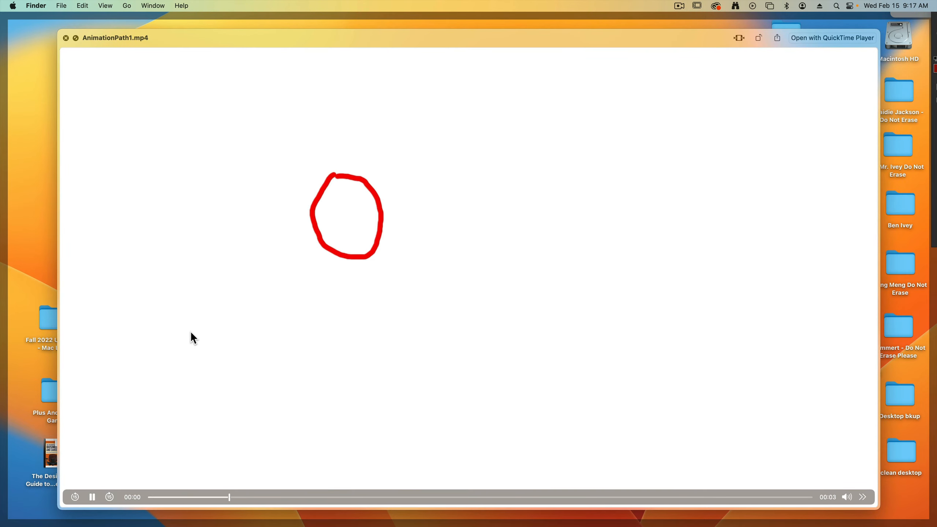
pyautogui.press('space')
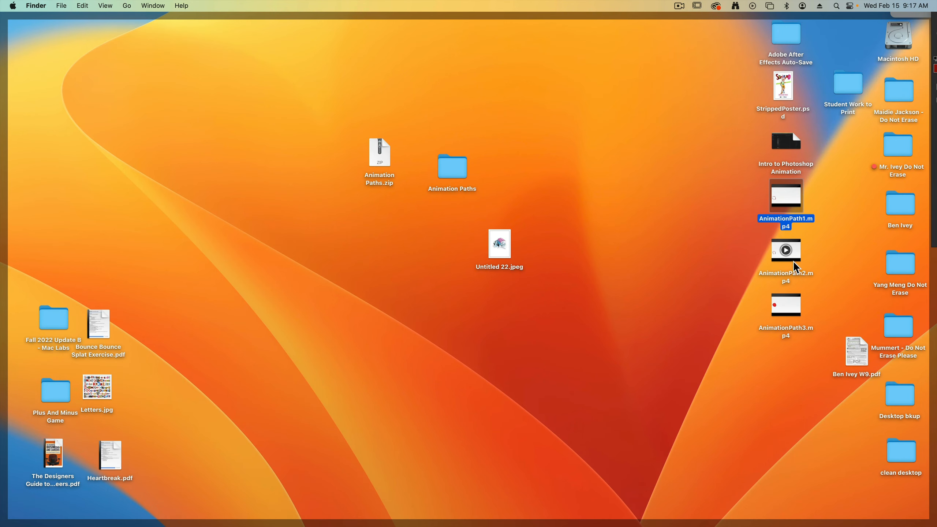
pyautogui.click(775, 274)
pyautogui.press('space')
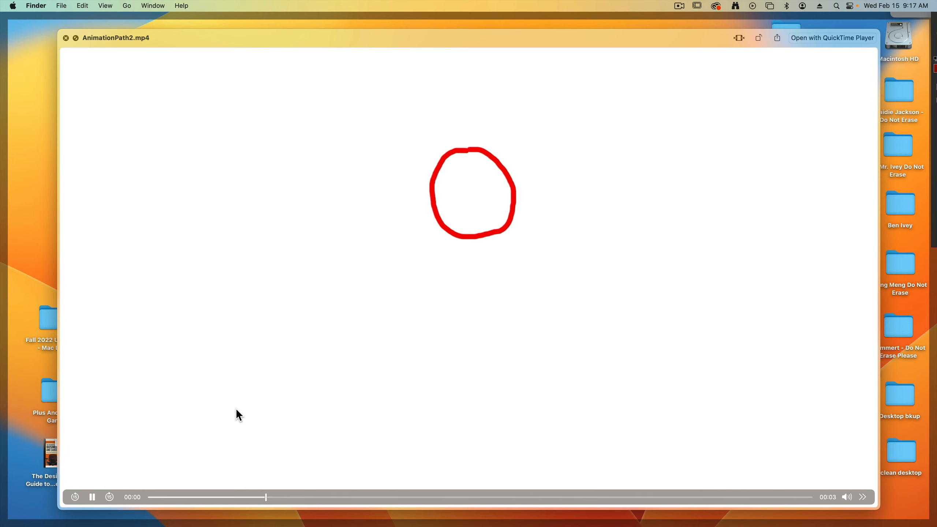
pyautogui.press('space')
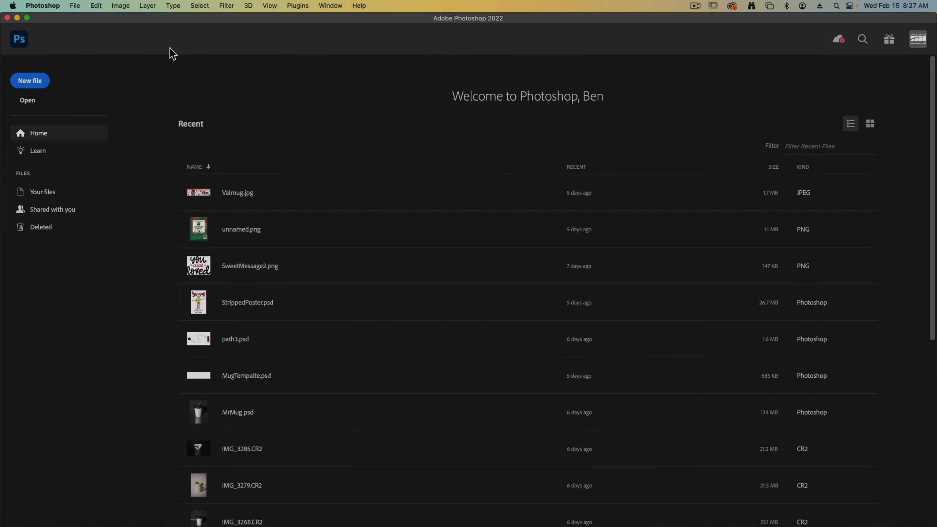
# Step: Preview the path images in the Animation Paths folder, from AnimationPath1.jpg through AnimationPath3.jpg, and return to Photoshop
pyautogui.hotkey('ctrl', 'Up')
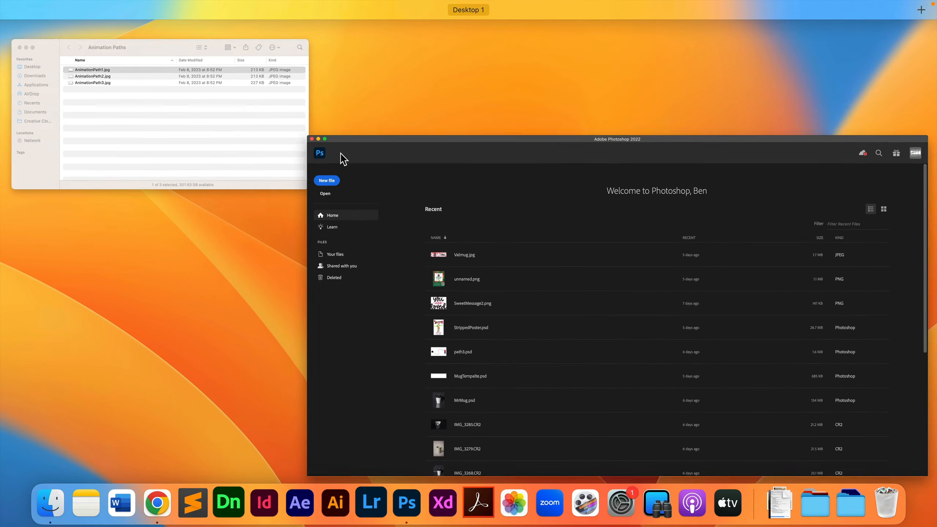
pyautogui.click(248, 150)
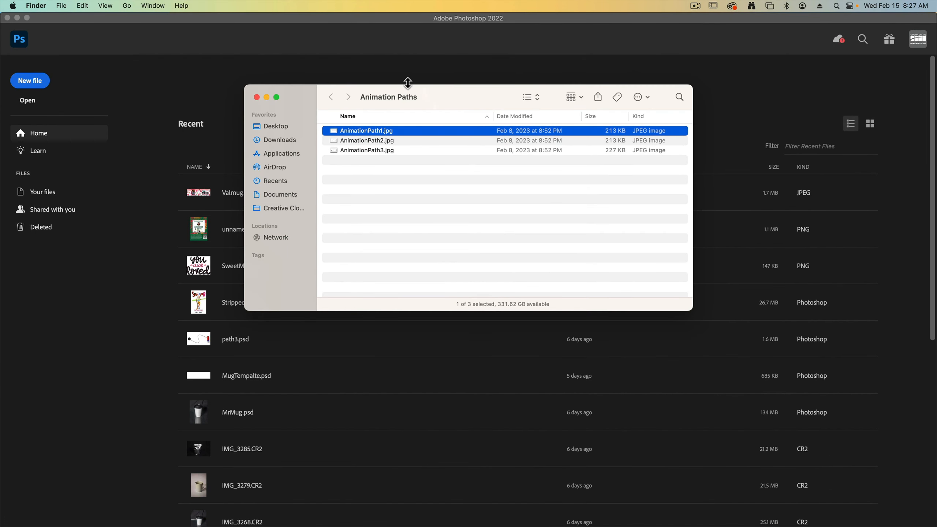
pyautogui.press('Down')
pyautogui.press('space')
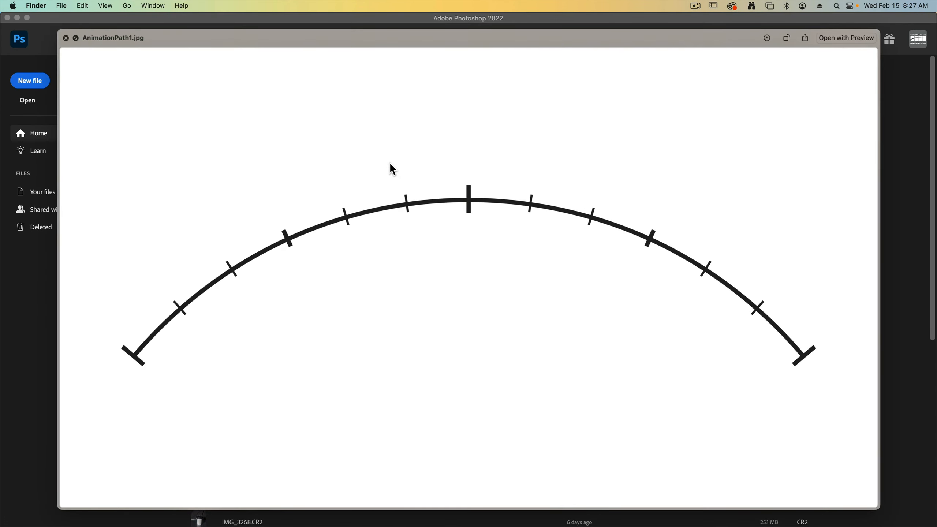
pyautogui.press('Down')
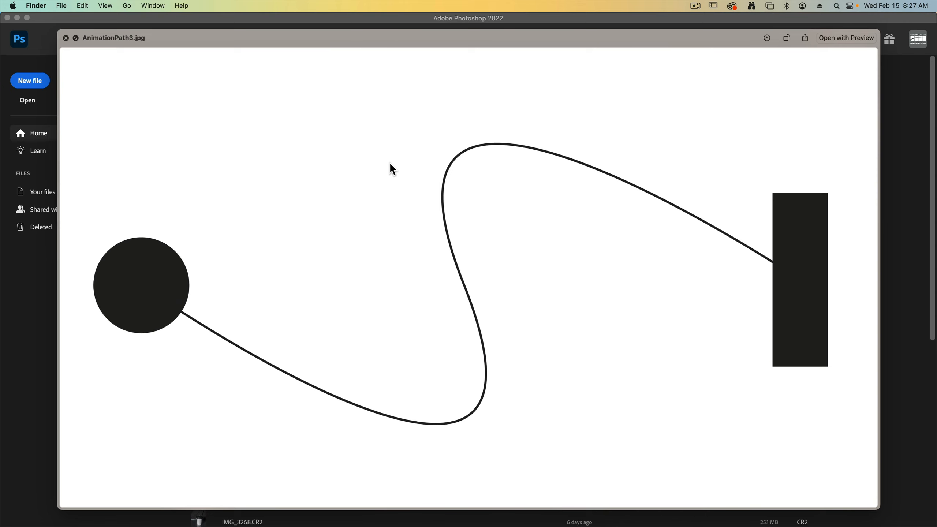
pyautogui.press('space')
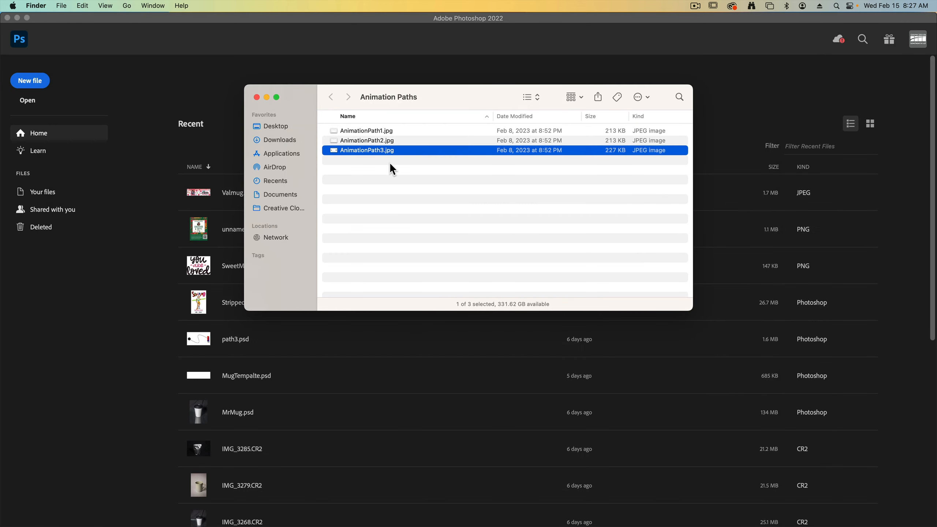
pyautogui.click(336, 30)
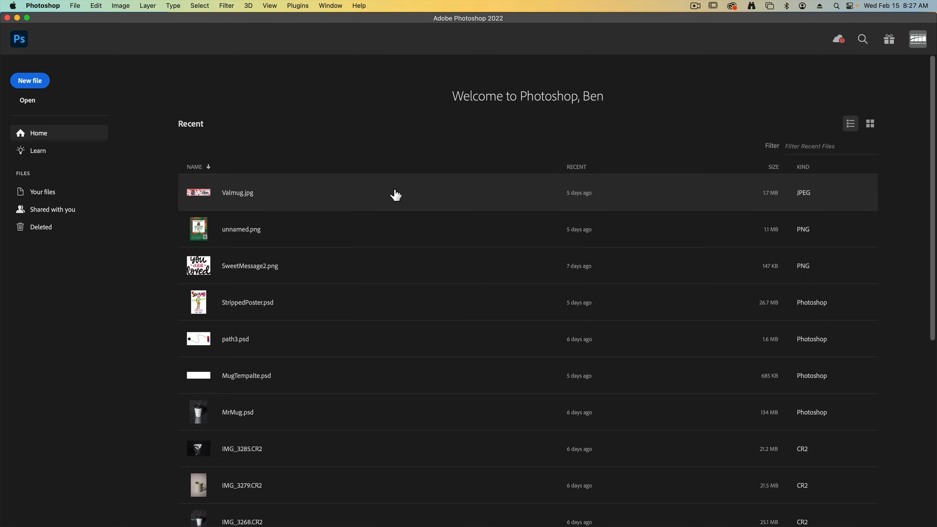
# Step: Create a new document 1920 pixels wide and 1080 pixels high
pyautogui.click(34, 84)
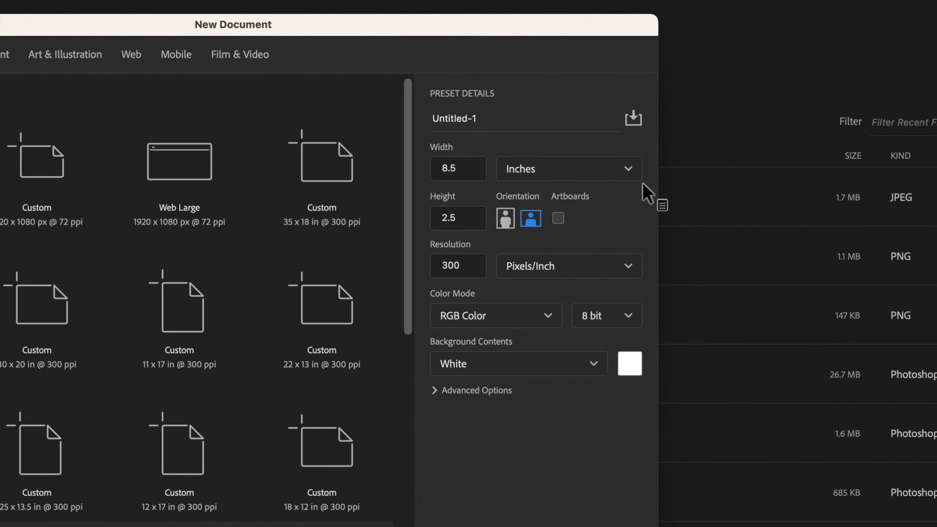
pyautogui.click(609, 167)
pyautogui.click(538, 203)
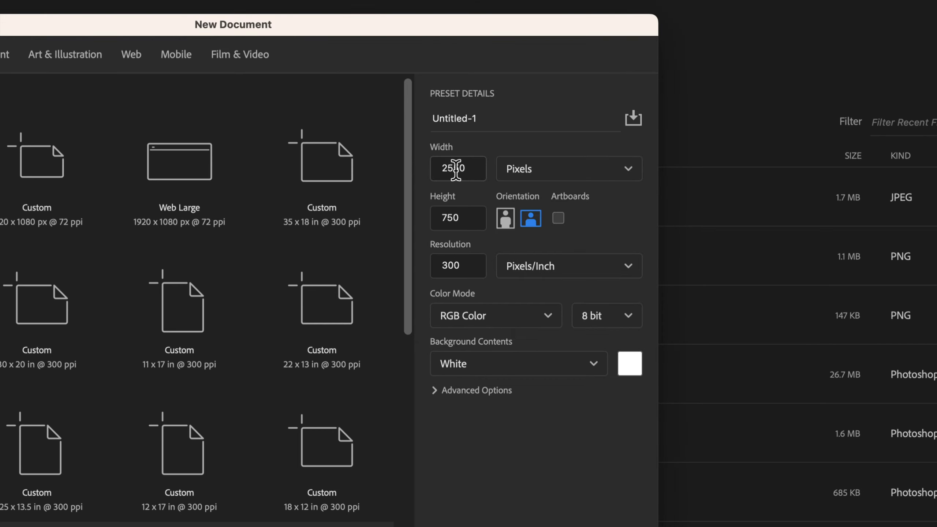
pyautogui.doubleClick(456, 168)
pyautogui.write('1920')
pyautogui.press('Tab')
pyautogui.write('1080')
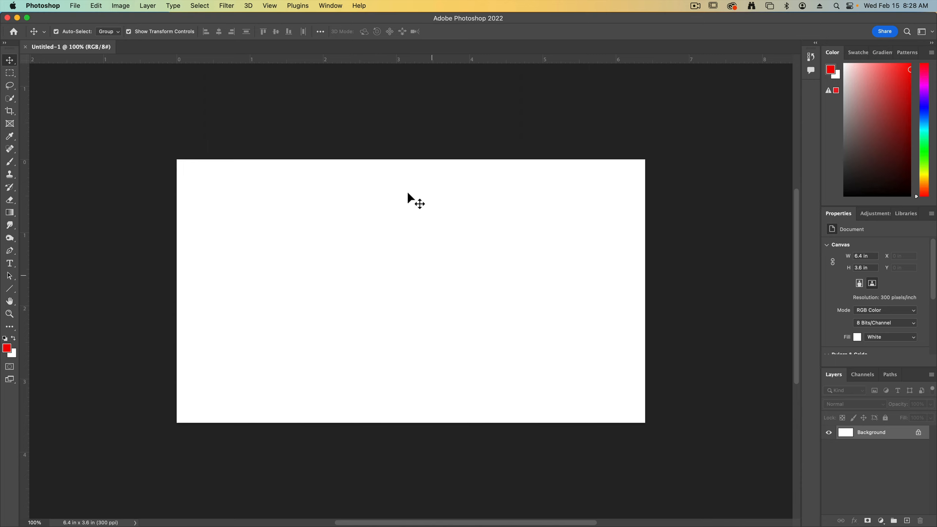
# Step: Display the Timeline and create a video timeline for the blank document
pyautogui.click(329, 6)
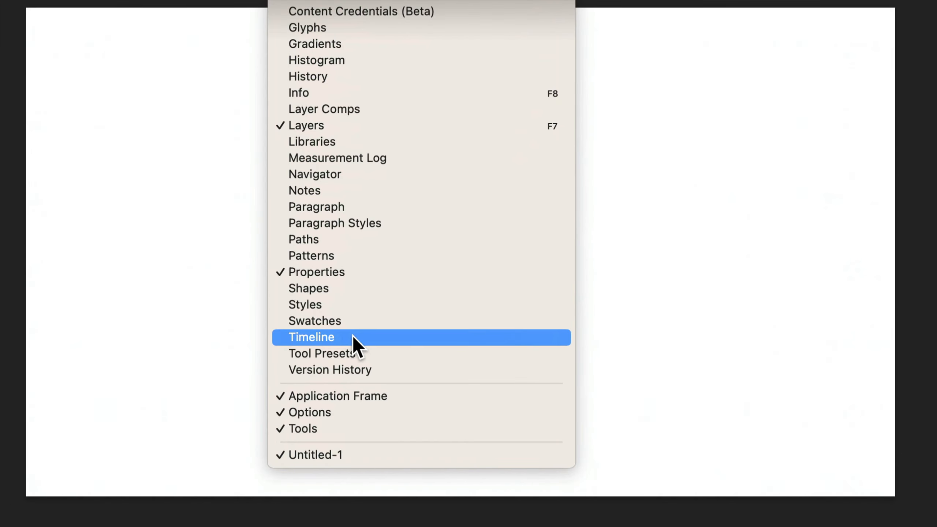
pyautogui.click(353, 336)
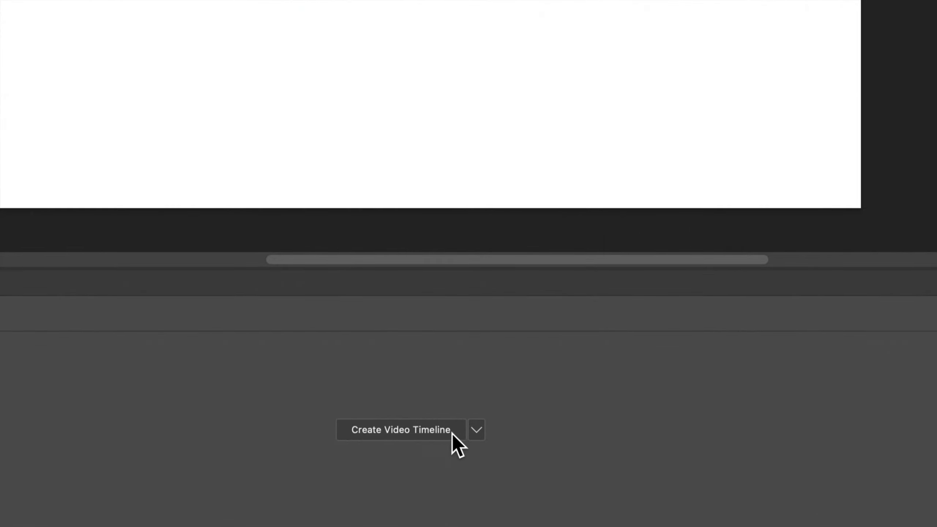
pyautogui.click(476, 430)
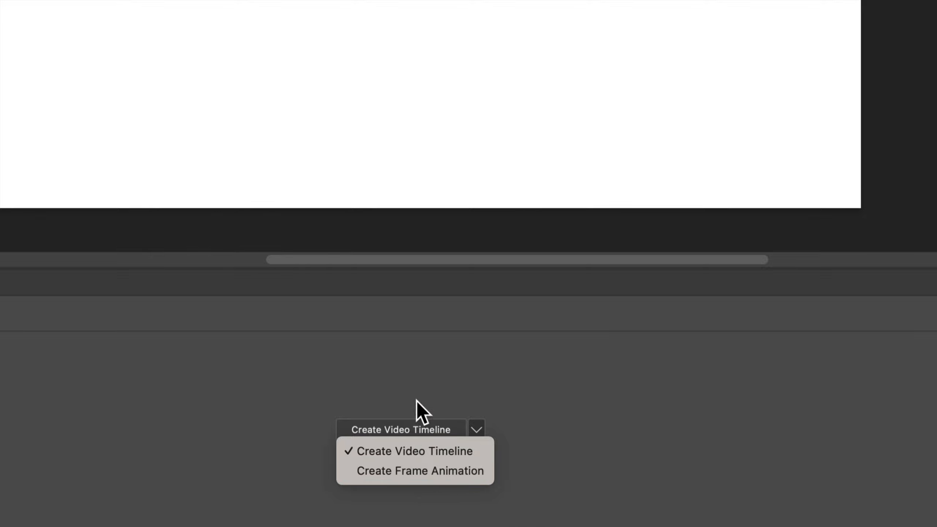
pyautogui.click(401, 428)
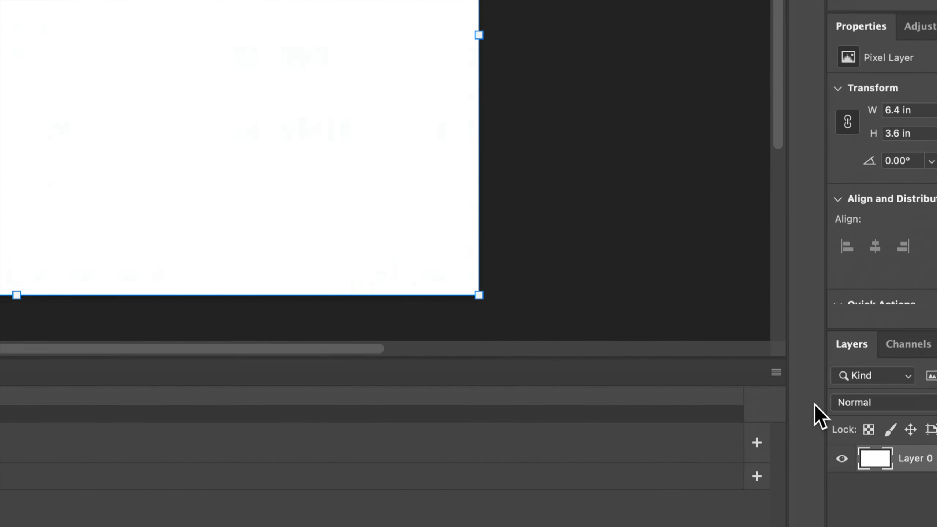
# Step: Set the timeline frame rate to 12 fps
pyautogui.click(781, 370)
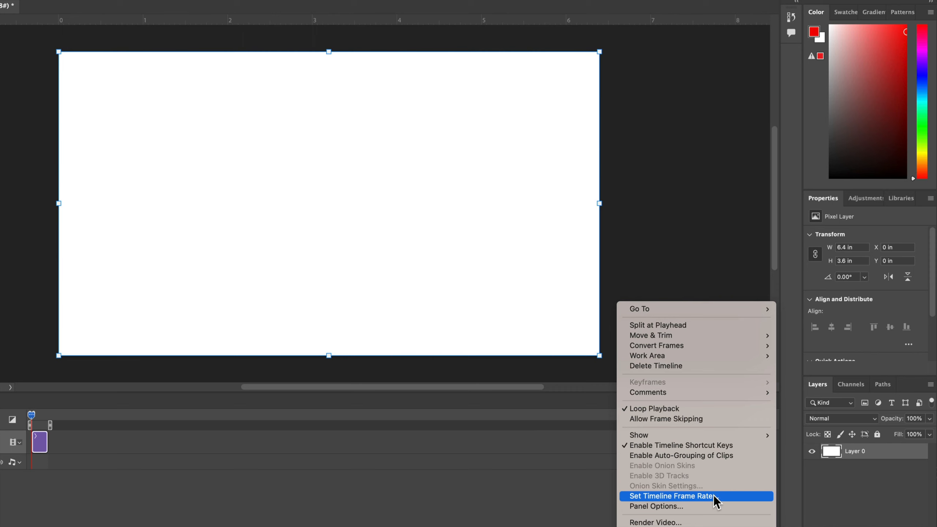
pyautogui.click(712, 494)
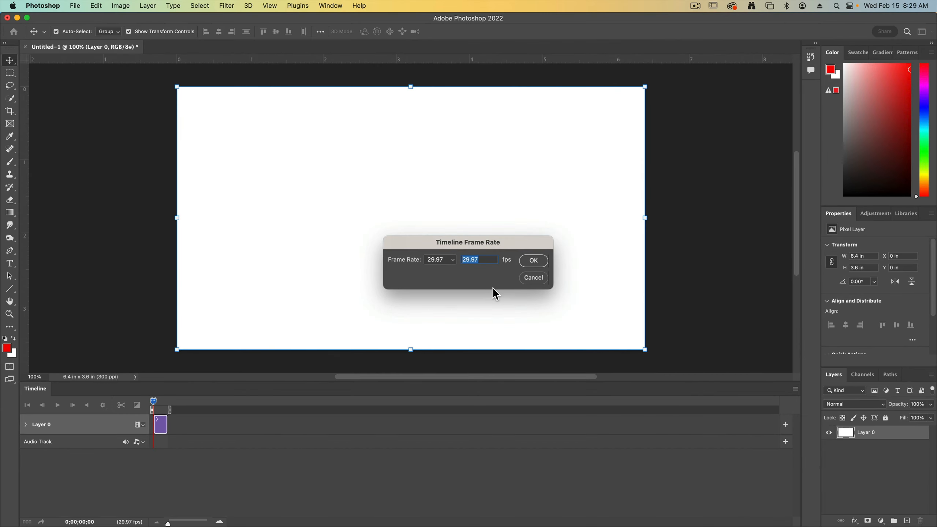
pyautogui.click(445, 259)
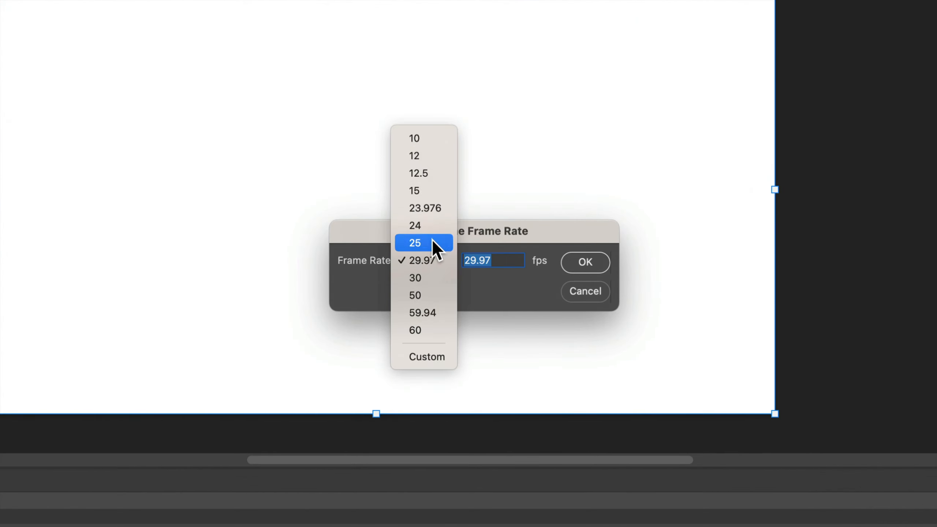
pyautogui.click(428, 155)
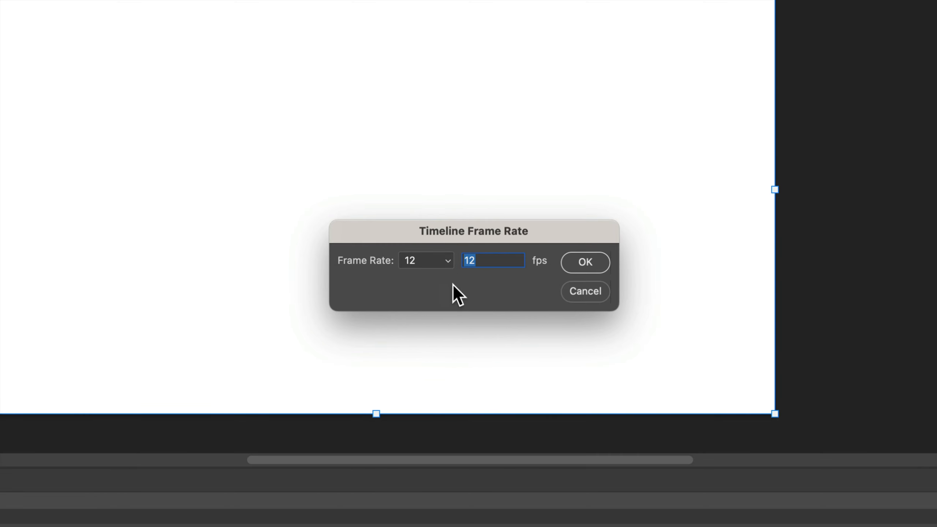
pyautogui.click(581, 268)
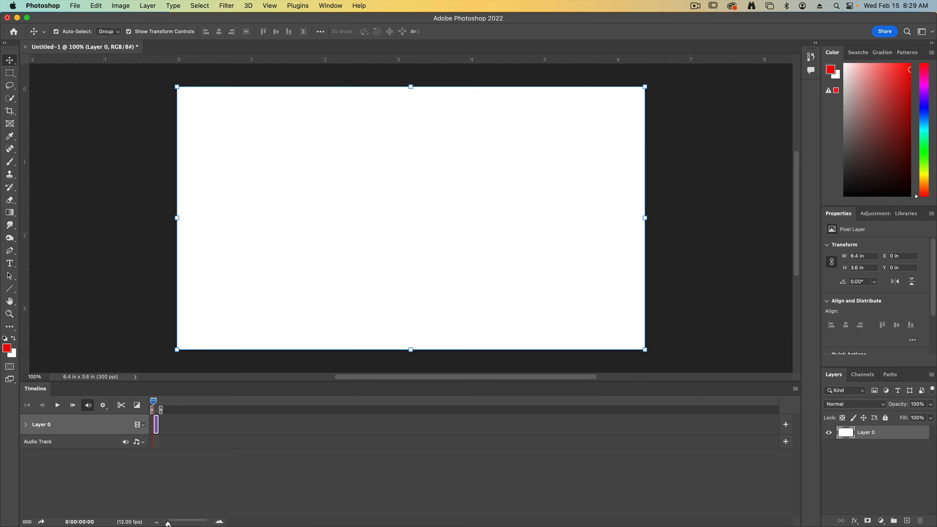
# Step: Shorten the Layer 0 clip to end at 03:00f and add a new video group to the timeline
pyautogui.moveTo(169, 523); pyautogui.dragTo(191, 523)
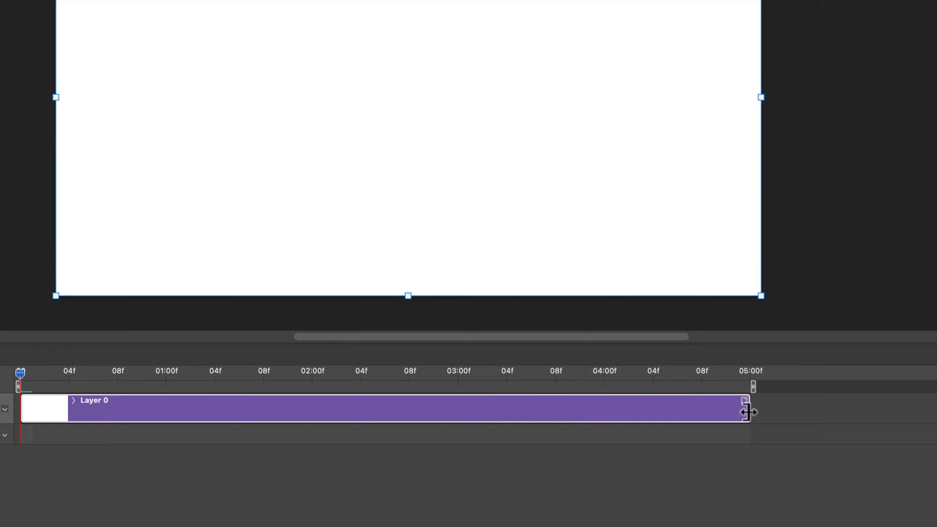
pyautogui.moveTo(747, 411); pyautogui.dragTo(458, 413)
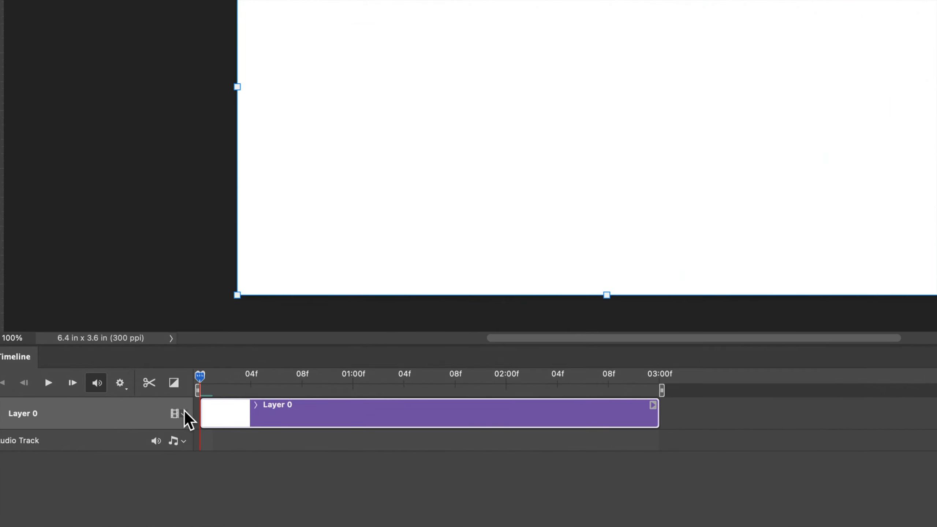
pyautogui.click(183, 413)
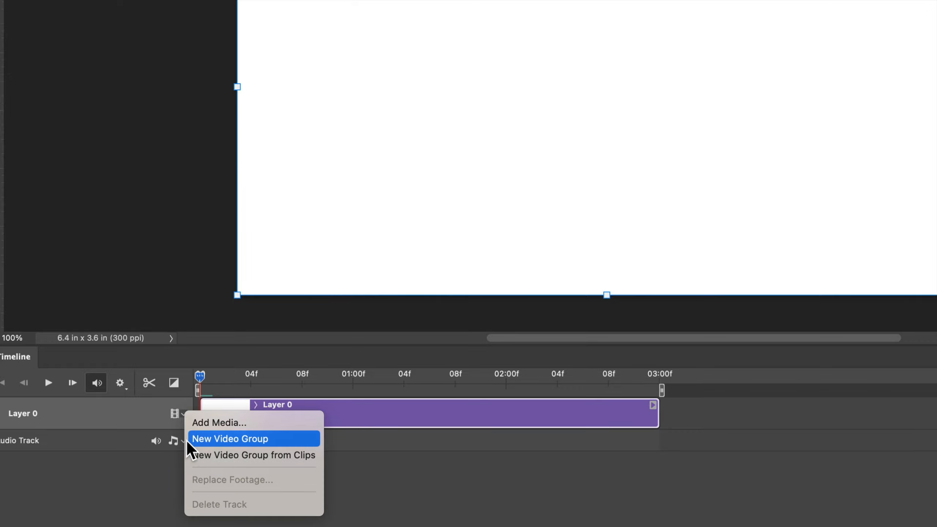
pyautogui.click(234, 439)
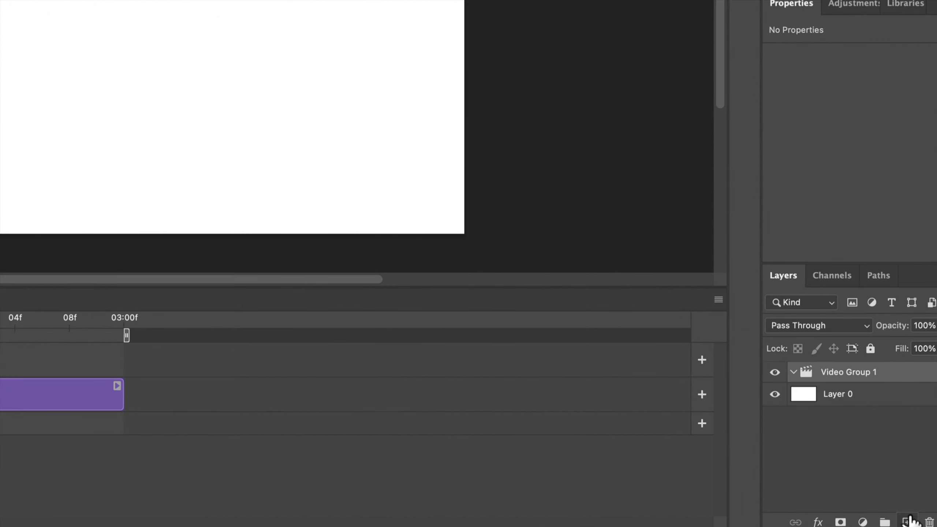
# Step: Add an empty layer inside Video Group 1, and float the layer list as a separate, taller window
pyautogui.click(907, 520)
pyautogui.moveTo(833, 375); pyautogui.dragTo(698, 312)
pyautogui.moveTo(753, 422); pyautogui.dragTo(755, 515)
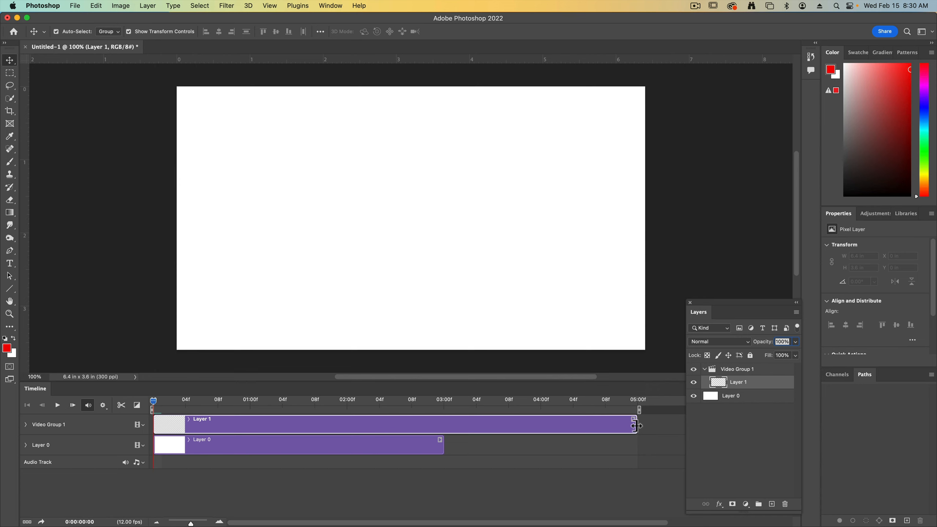
# Step: Trim the Layer 1 clip in Video Group 1 to a single frame
pyautogui.moveTo(635, 425); pyautogui.dragTo(125, 427)
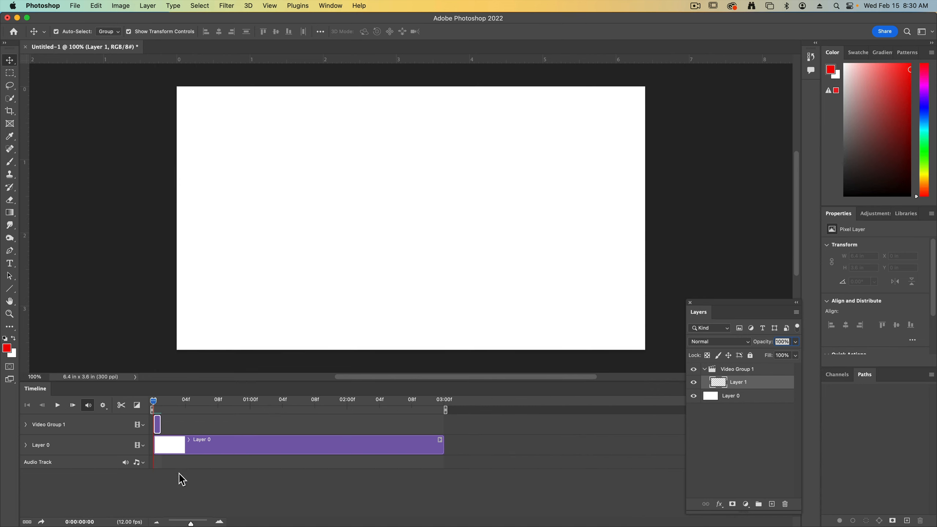
pyautogui.moveTo(191, 523); pyautogui.dragTo(207, 523)
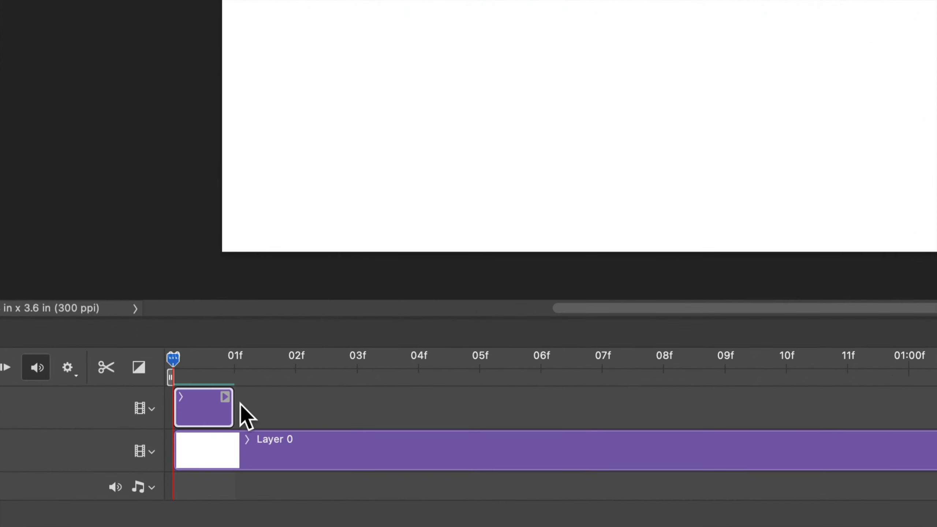
pyautogui.moveTo(231, 406); pyautogui.dragTo(189, 408)
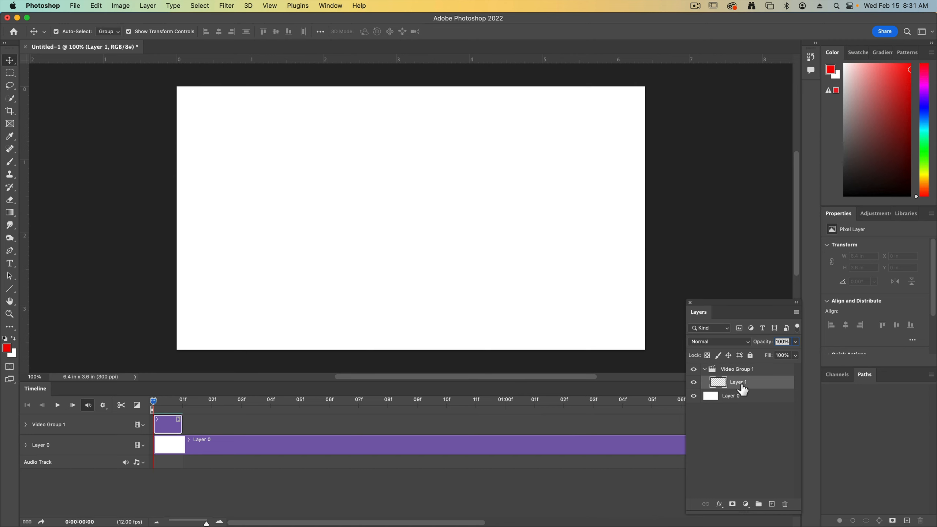
# Step: Copy the one-frame Layer 1 and paste five copies in sequence within Video Group 1
pyautogui.press('super+c')
pyautogui.press('super+v')
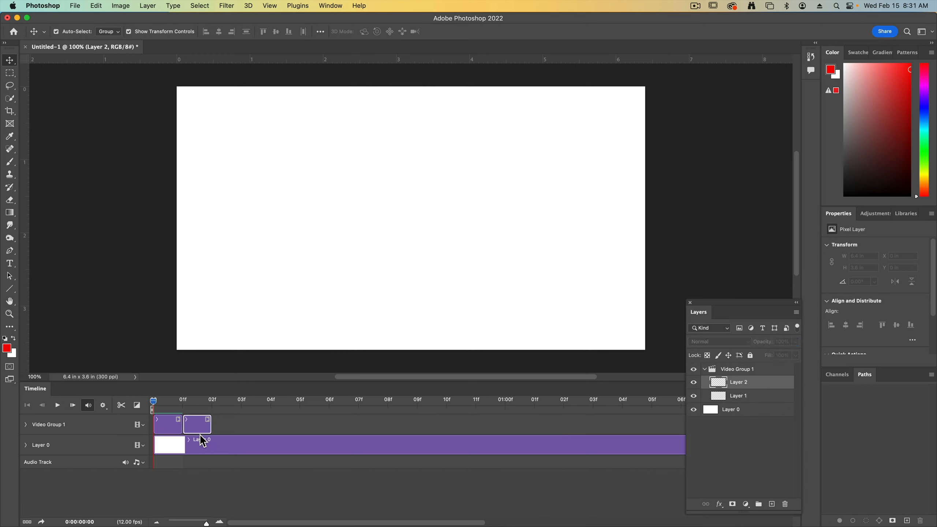
pyautogui.press('super+v')
pyautogui.press('super+v')
pyautogui.press('super+v')
pyautogui.press('super+v')
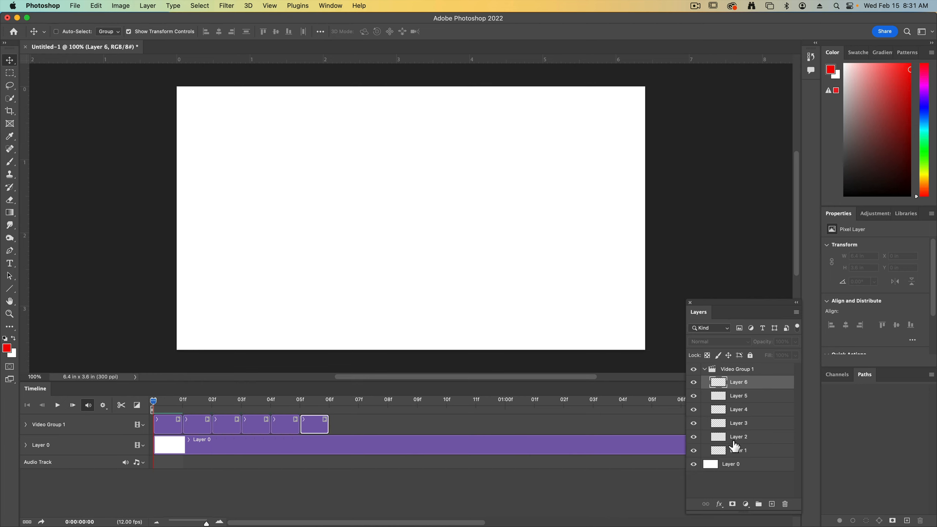
# Step: Paste thirty more copies of the one-frame layer in sequence, filling Video Group 1 up to 03:00f
pyautogui.press('super+v')
pyautogui.press('super+v')
pyautogui.press('super+v')
pyautogui.press('super+v')
pyautogui.press('super+v')
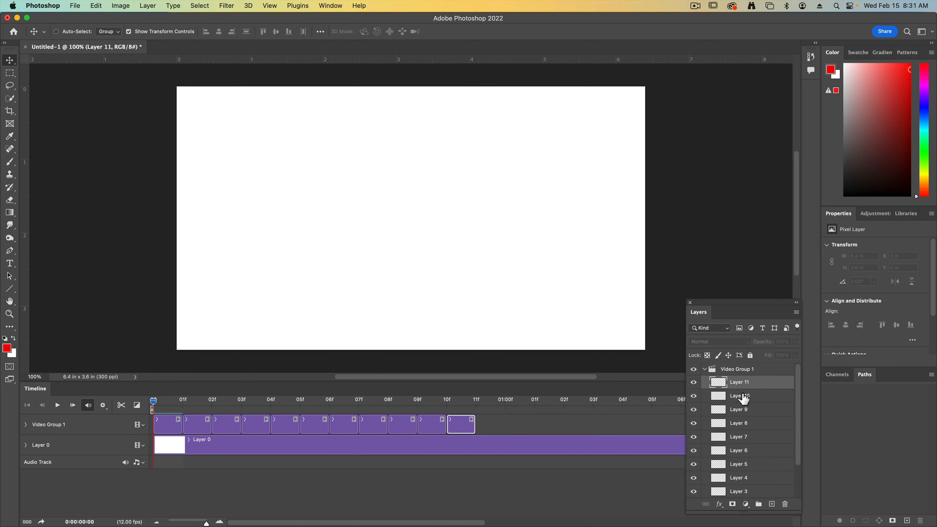
pyautogui.press('super+v')
pyautogui.press('super+v')
pyautogui.press('super+v')
pyautogui.press('super+v')
pyautogui.press('super+v')
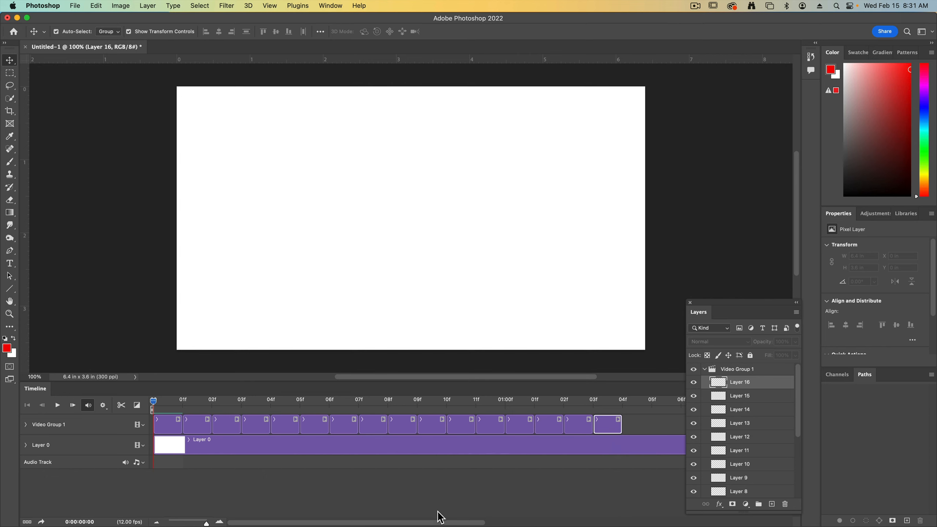
pyautogui.moveTo(447, 523); pyautogui.dragTo(595, 521)
pyautogui.press('super+v')
pyautogui.press('super+v')
pyautogui.press('super+v')
pyautogui.press('super+v')
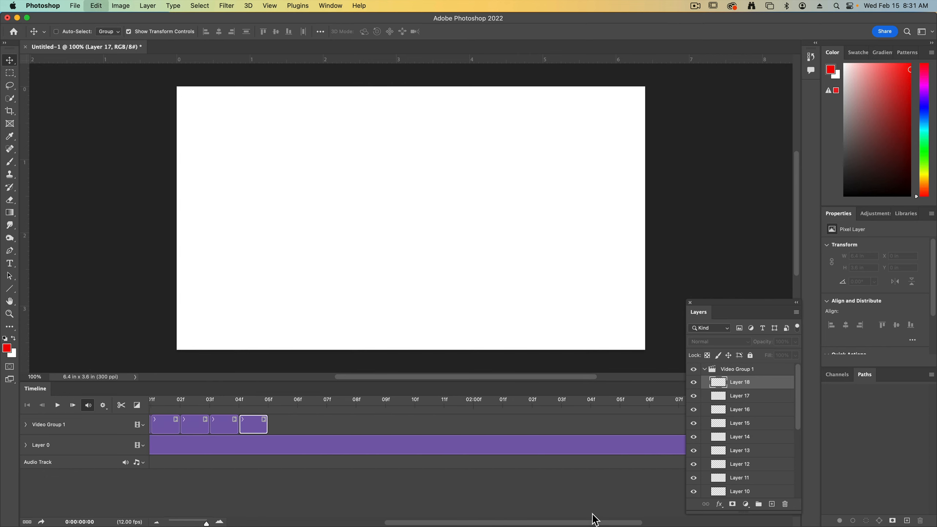
pyautogui.press('super+v')
pyautogui.press('super+v')
pyautogui.press('super+v')
pyautogui.press('super+v')
pyautogui.press('super+v')
pyautogui.press('super+v')
pyautogui.press('super+v')
pyautogui.press('super+v')
pyautogui.press('super+v')
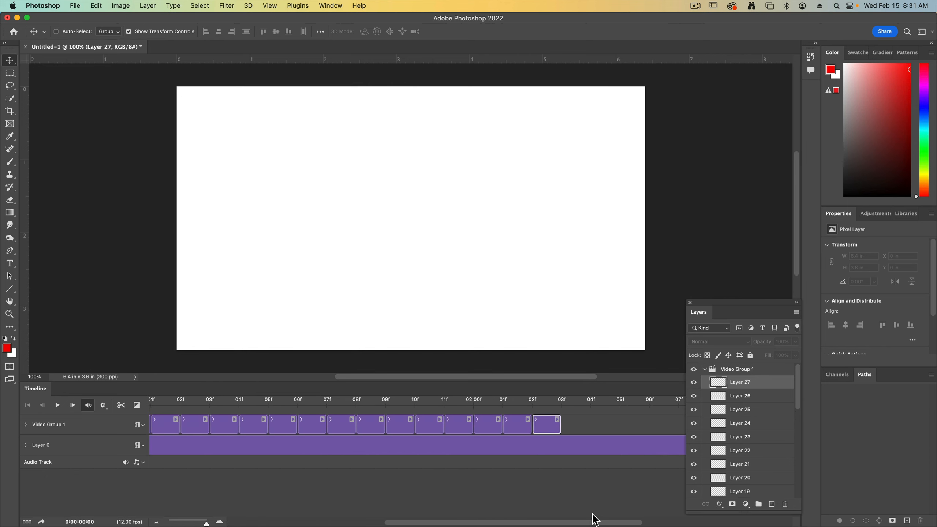
pyautogui.press('super+v')
pyautogui.press('super+v')
pyautogui.press('super+v')
pyautogui.press('super+v')
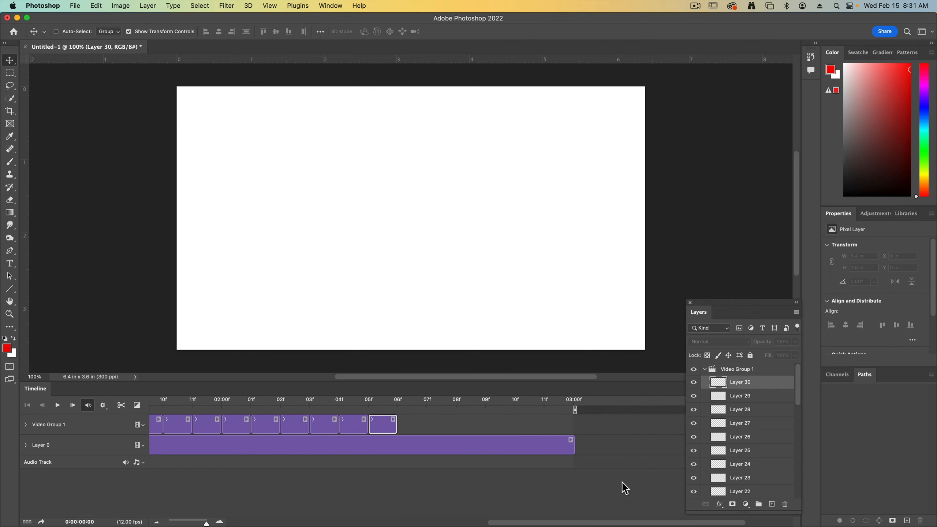
pyautogui.press('super+v')
pyautogui.press('super+v')
pyautogui.press('super+v')
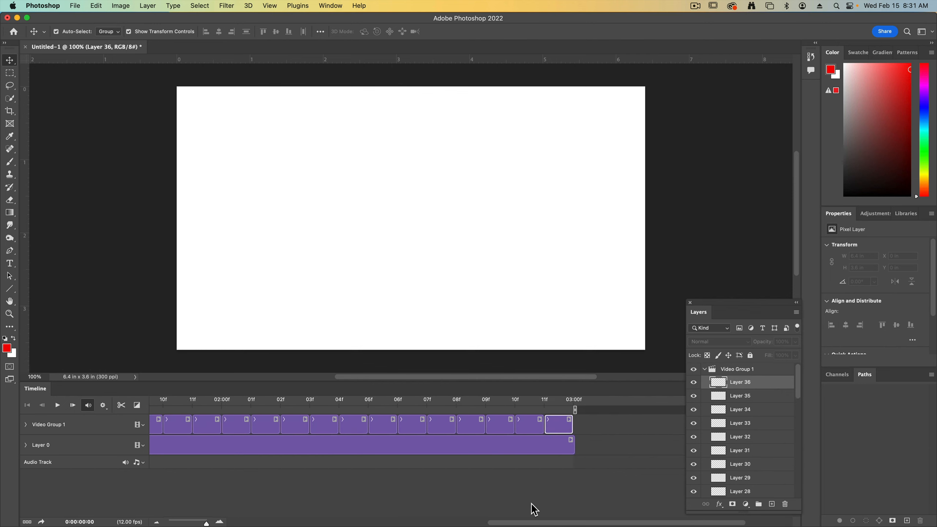
pyautogui.moveTo(638, 523); pyautogui.dragTo(350, 522)
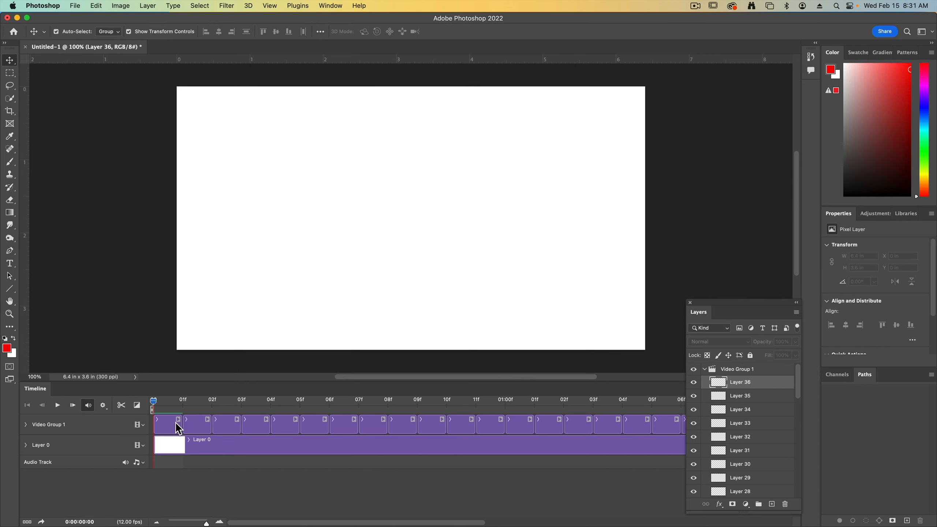
# Step: Select the first few one-frame clips of Video Group 1 in turn to examine their order against the layer list
pyautogui.scroll(-10, 735, 429)
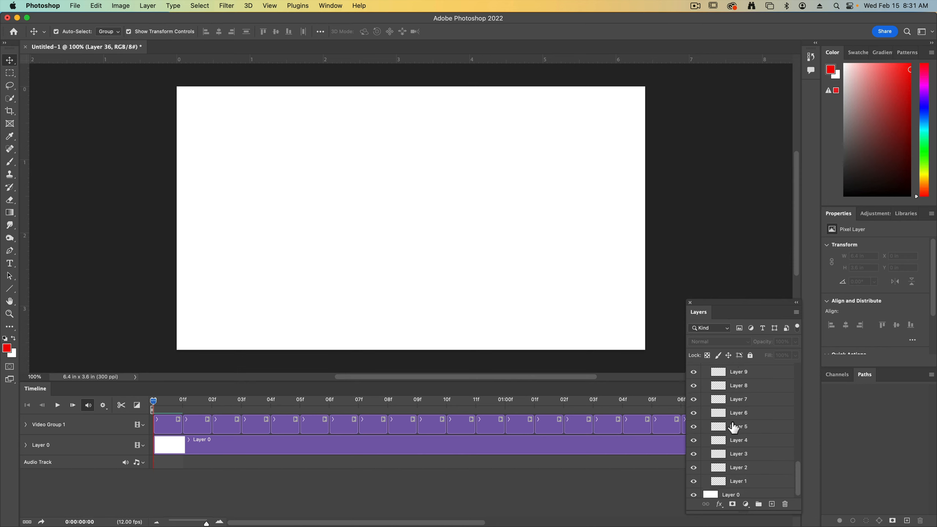
pyautogui.click(179, 427)
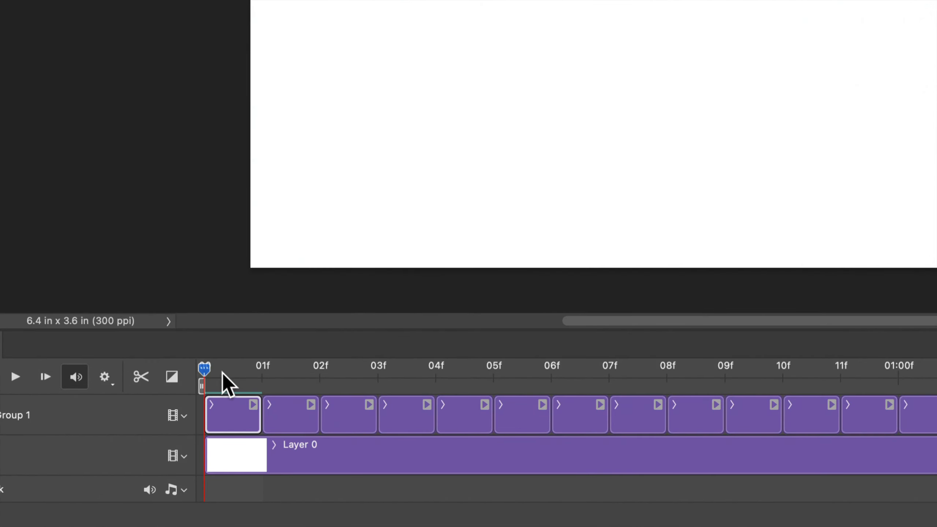
pyautogui.moveTo(223, 374); pyautogui.dragTo(243, 376)
pyautogui.click(291, 409)
pyautogui.click(363, 408)
pyautogui.click(415, 424)
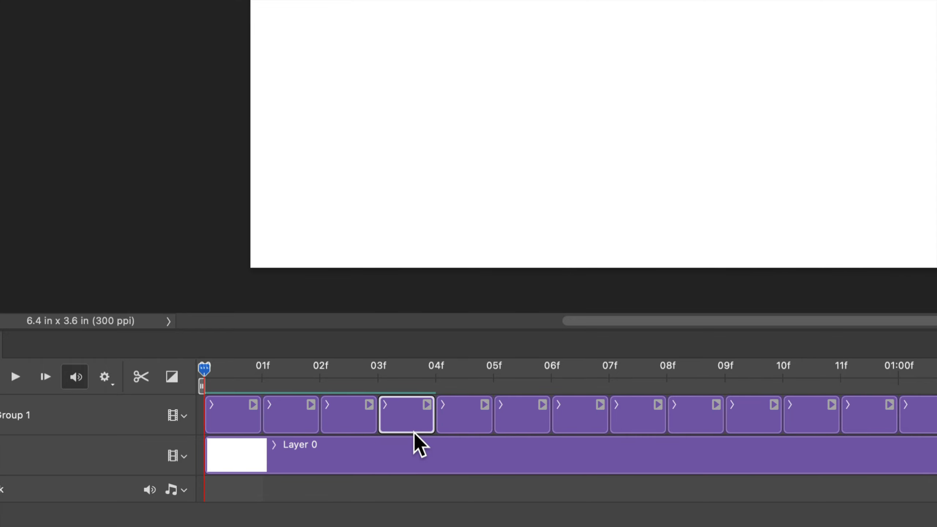
pyautogui.moveTo(245, 421); pyautogui.dragTo(249, 422)
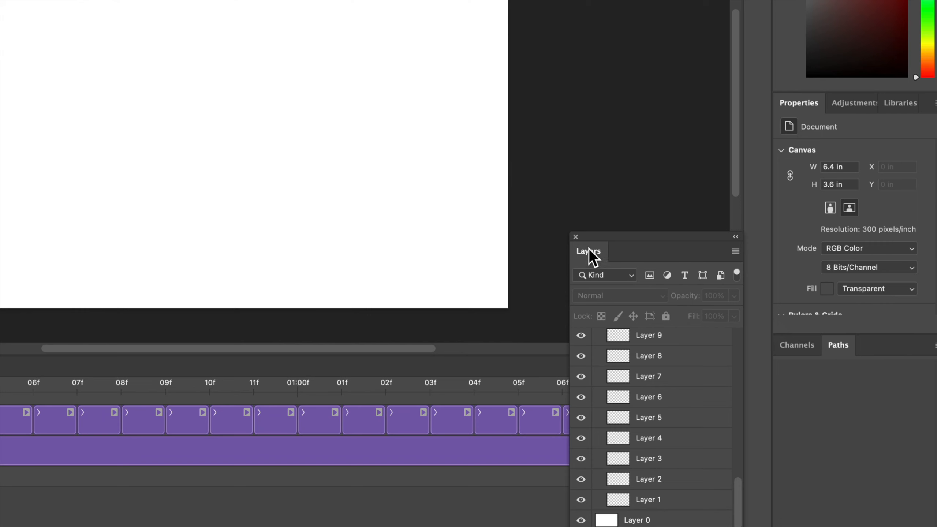
# Step: Dock the floating layer list beside Channels and Paths, and enable onion skins for the timeline
pyautogui.moveTo(591, 253); pyautogui.dragTo(794, 347)
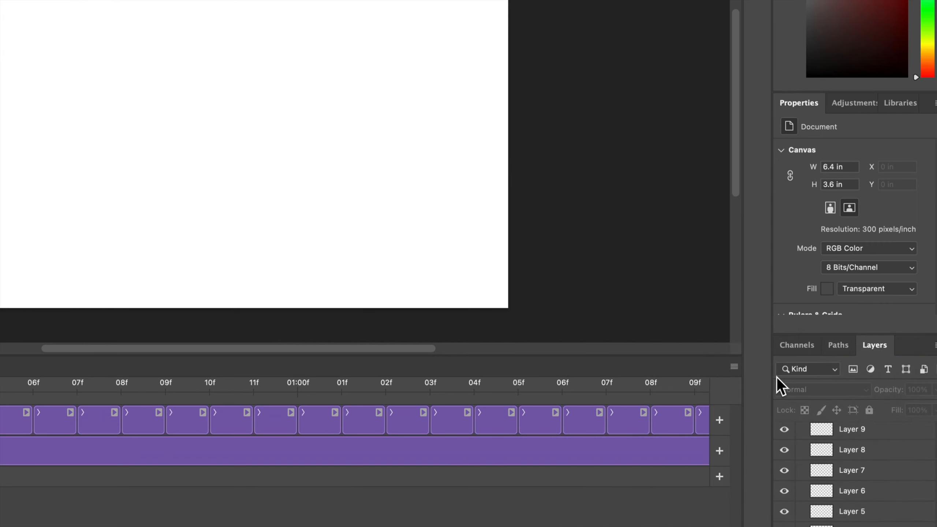
pyautogui.click(735, 368)
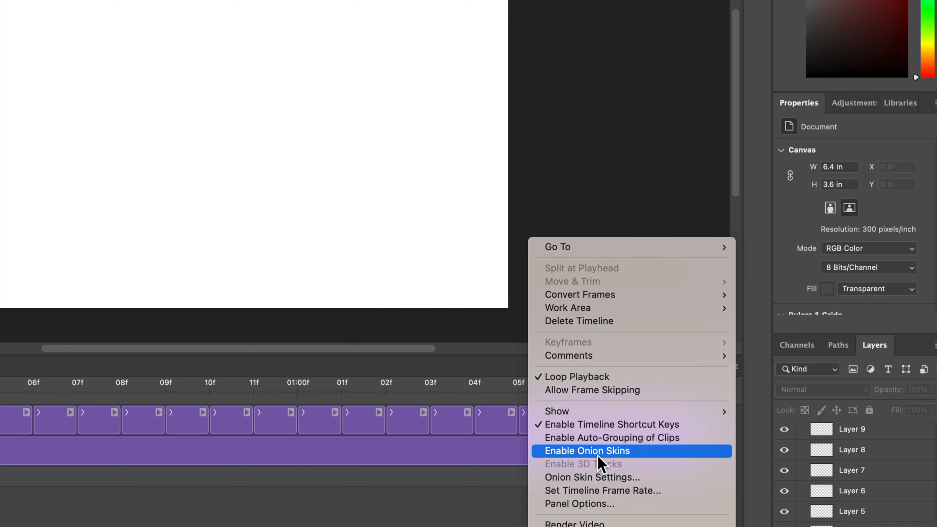
pyautogui.click(597, 455)
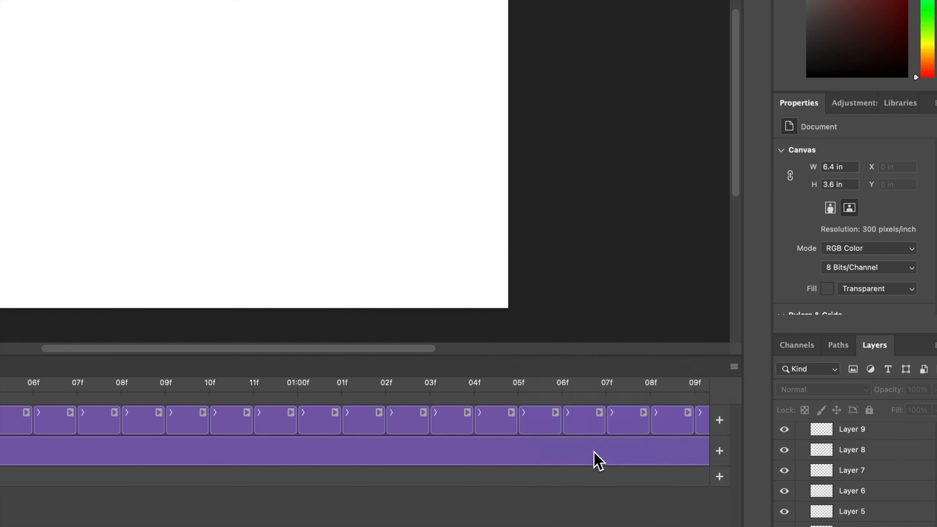
# Step: Check the timeline shortcut key setting, and test moving the playhead along the timeline frame by frame
pyautogui.click(734, 367)
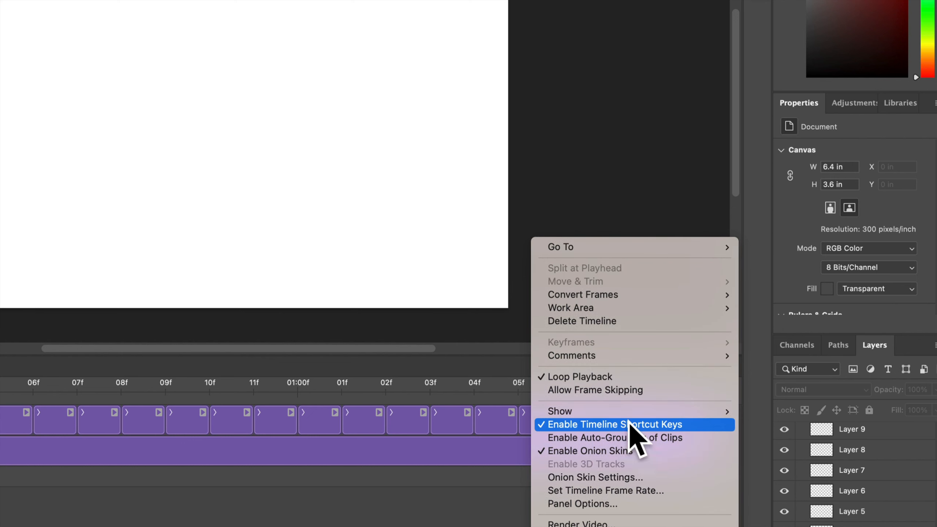
pyautogui.click(461, 335)
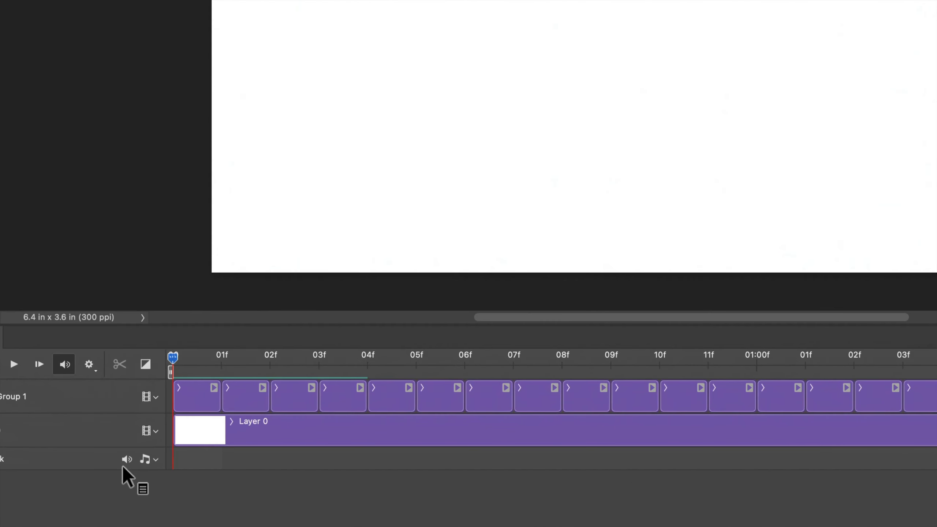
pyautogui.press('space')
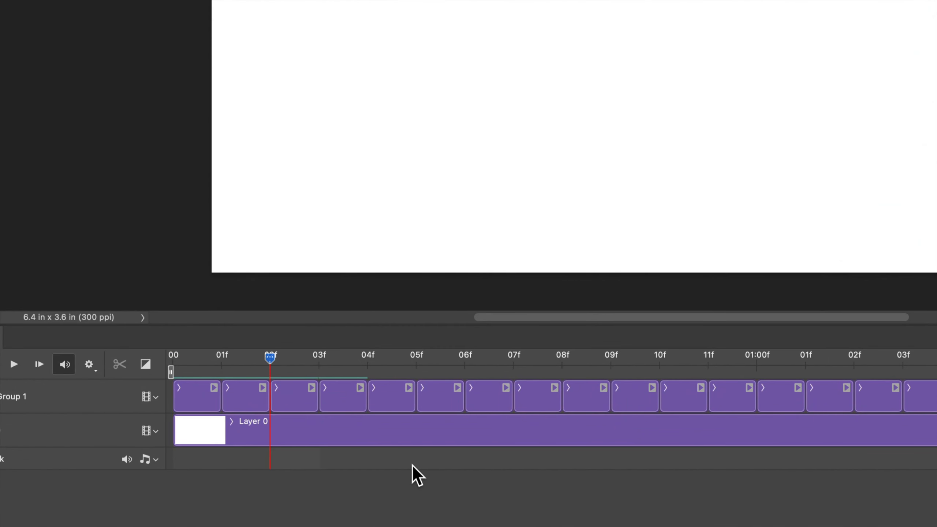
pyautogui.press('Left')
pyautogui.press('Left')
pyautogui.press('Left')
pyautogui.press('Left')
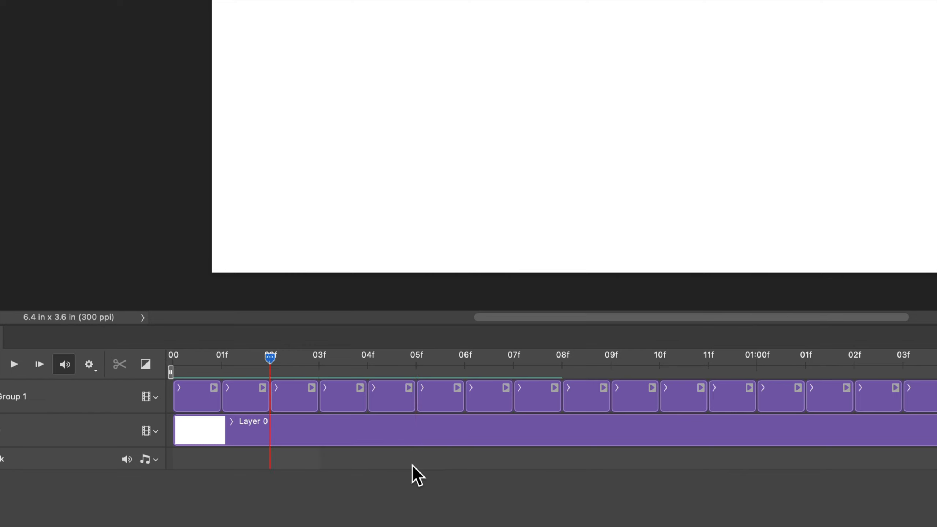
# Step: Select the first clip of Video Group 1, and step the layer selection forward through the clips and back to Layer 0
pyautogui.click(197, 398)
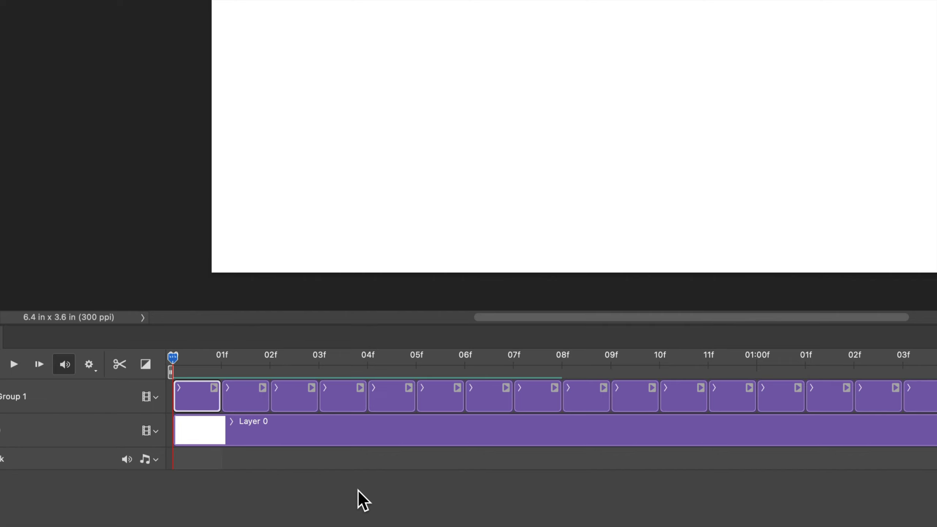
pyautogui.hotkey('alt', ']')
pyautogui.hotkey('alt', ']')
pyautogui.hotkey('alt', ']')
pyautogui.hotkey('alt', ']')
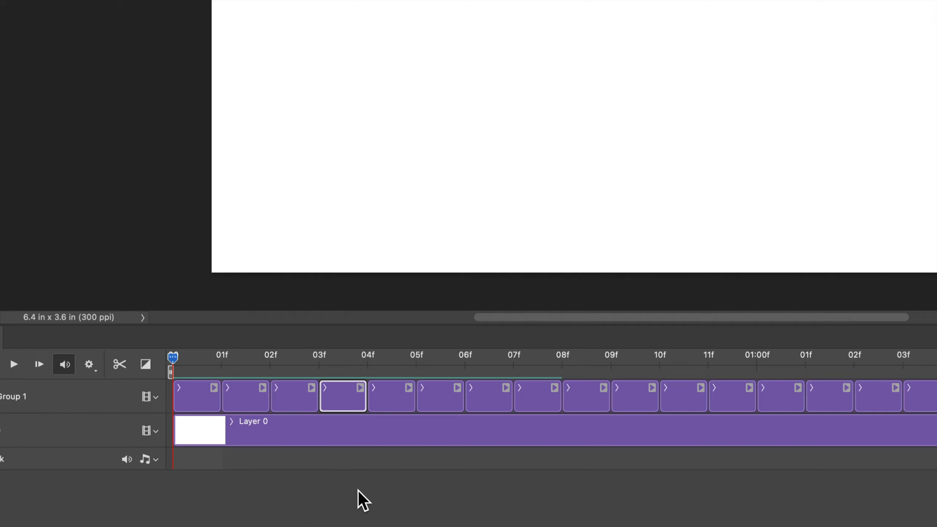
pyautogui.hotkey('alt', '[')
pyautogui.hotkey('alt', '[')
pyautogui.hotkey('alt', '[')
pyautogui.hotkey('alt', '[')
pyautogui.hotkey('alt', '[')
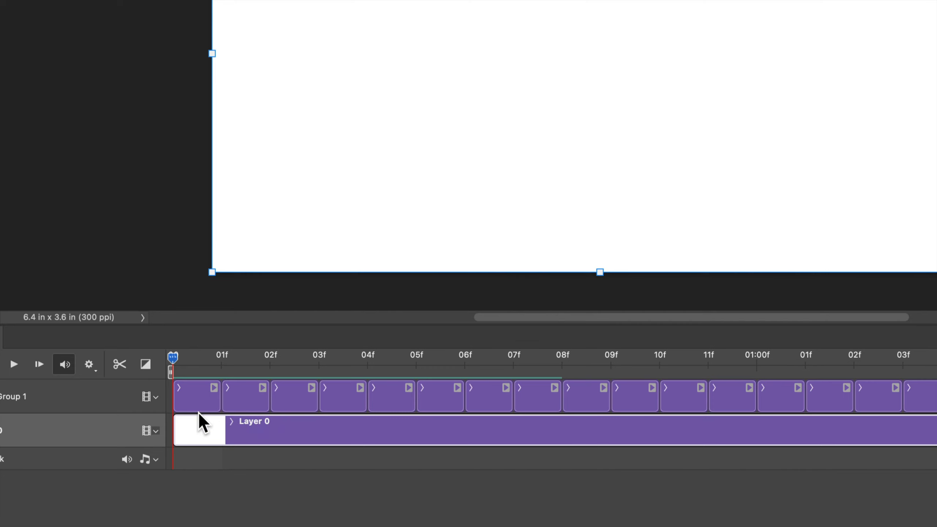
# Step: Step the layer selection and the playhead forward and back, finishing on Layer 1 at the first frame
pyautogui.hotkey('alt', ']')
pyautogui.hotkey('alt', ']')
pyautogui.press('Right')
pyautogui.press('Right')
pyautogui.press('Left')
pyautogui.press('Left')
pyautogui.hotkey('alt', '[')
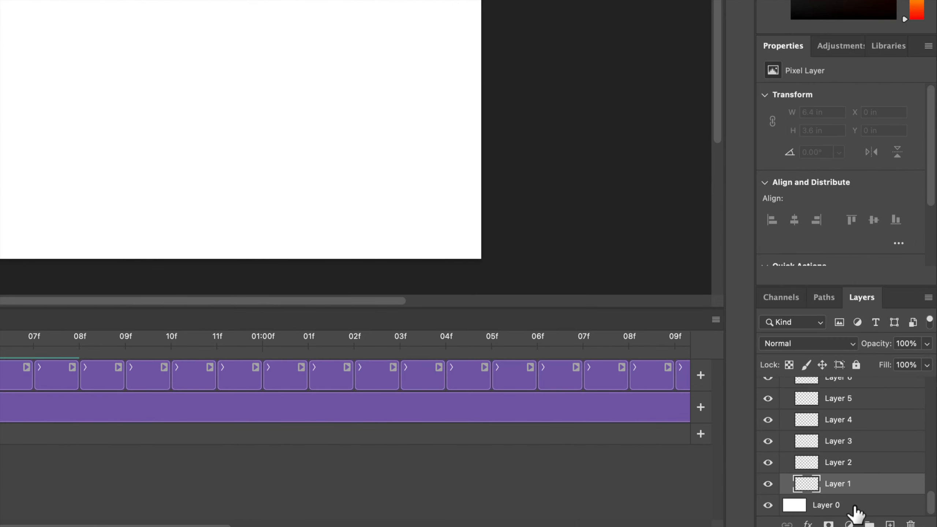
# Step: Place AnimationPath1.jpg as an embedded image directly above Layer 0 at its default size and position
pyautogui.click(881, 507)
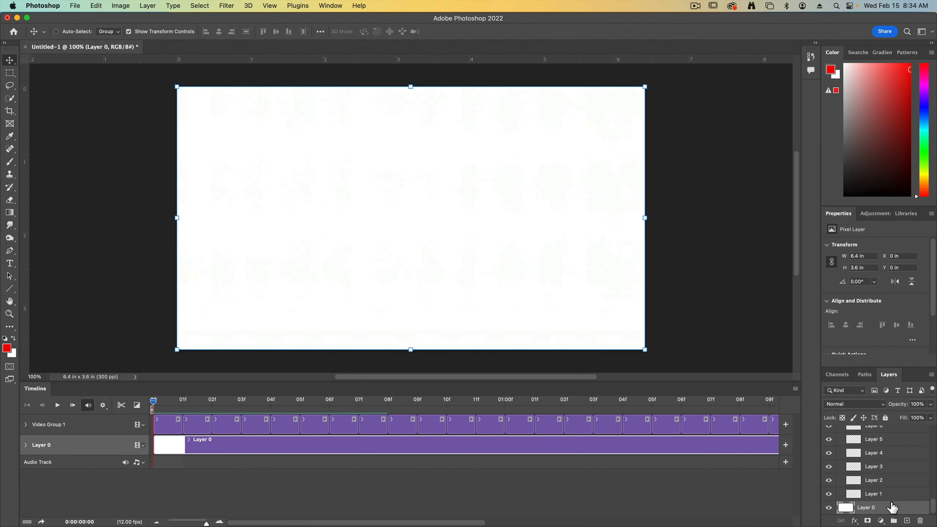
pyautogui.click(75, 5)
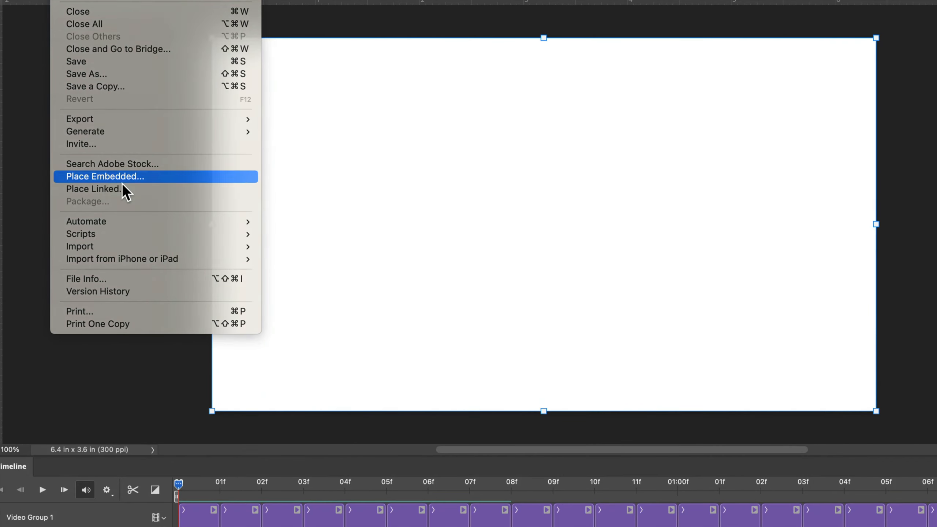
pyautogui.click(107, 185)
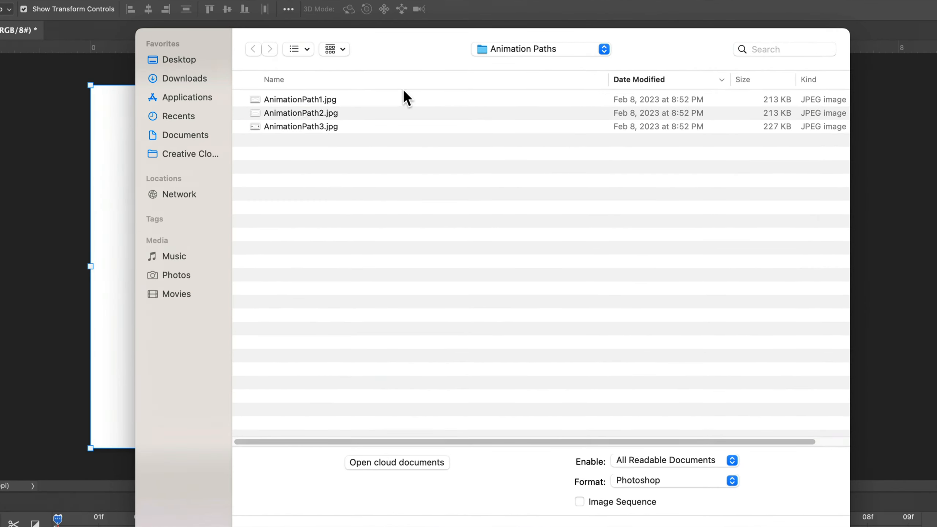
pyautogui.click(332, 97)
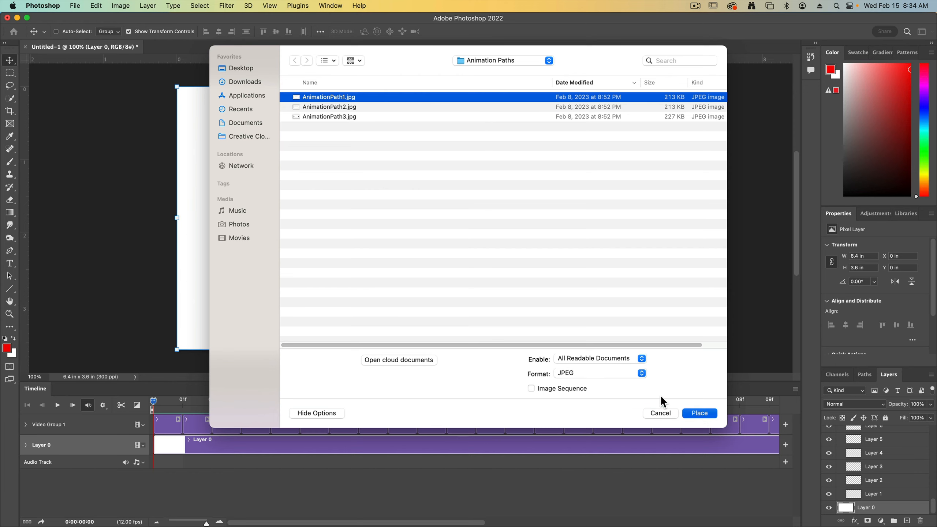
pyautogui.press('Return')
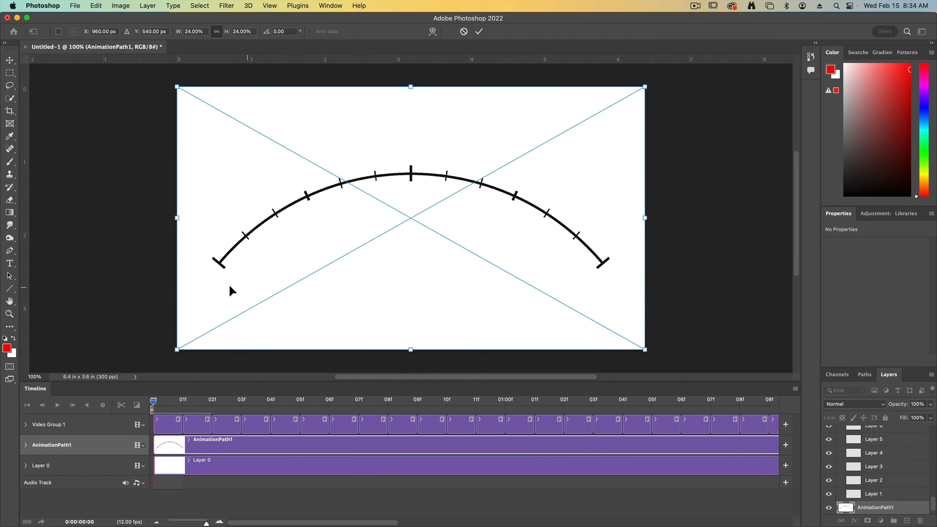
pyautogui.click(479, 31)
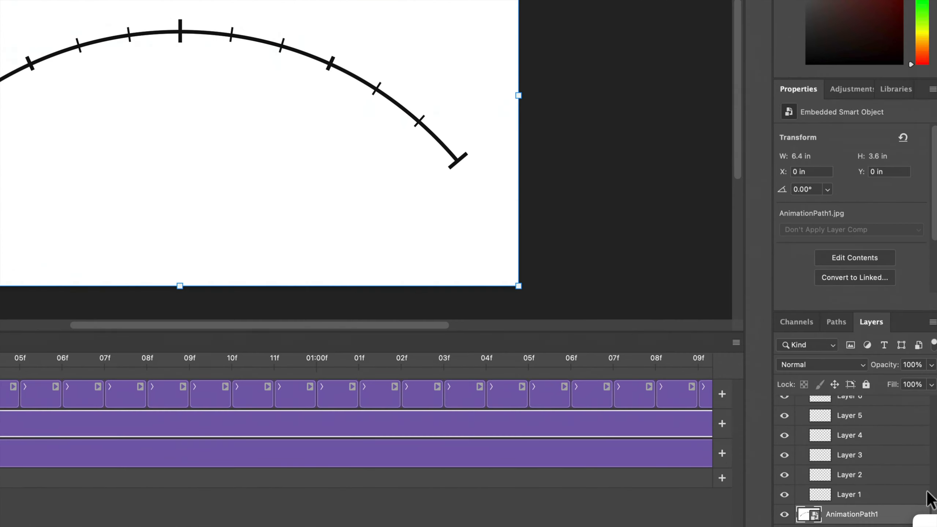
# Step: Shorten the AnimationPath1 clip on the timeline to end together with the Layer 0 clip
pyautogui.scroll(3, 898, 496)
pyautogui.scroll(-3, 878, 502)
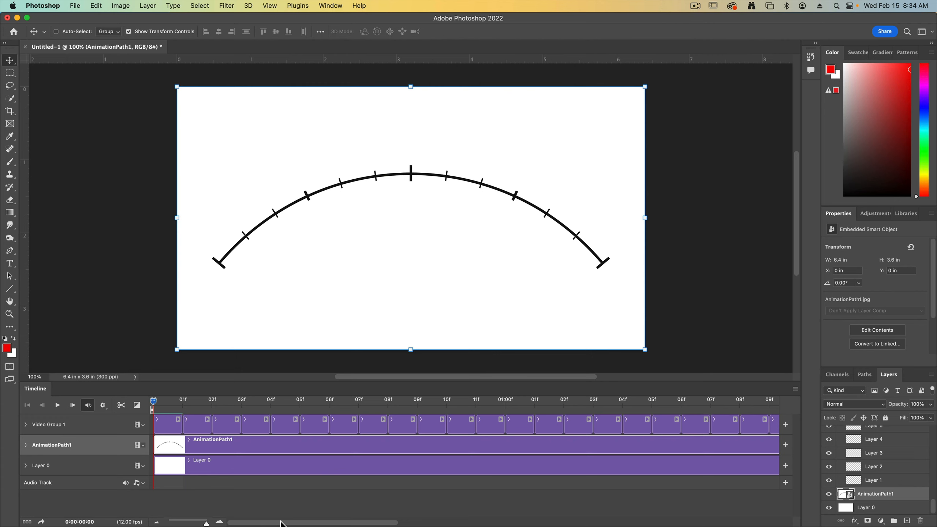
pyautogui.moveTo(281, 523); pyautogui.dragTo(644, 524)
pyautogui.moveTo(573, 441); pyautogui.dragTo(486, 442)
pyautogui.moveTo(572, 524); pyautogui.dragTo(195, 511)
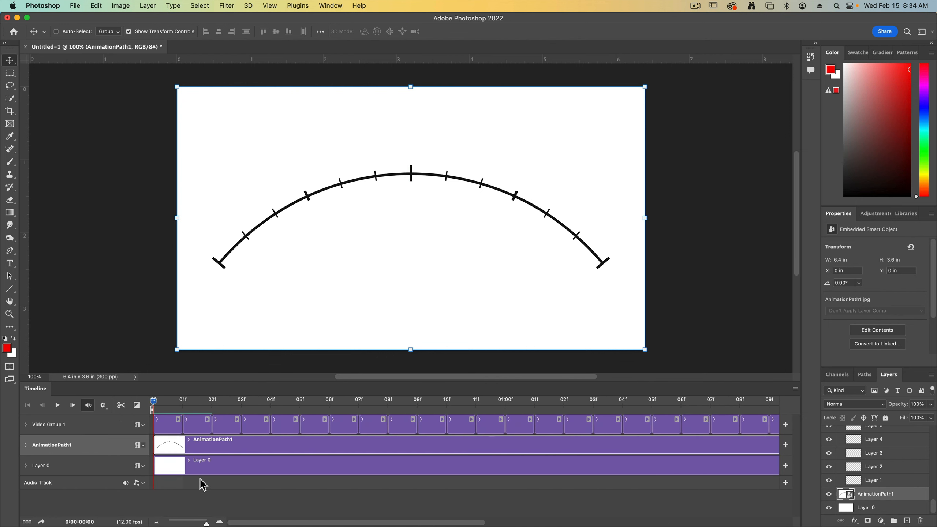
# Step: Select the first one-frame clip, Layer 1, and set up the Brush tool with a Hard Round tip of 11 px
pyautogui.click(168, 424)
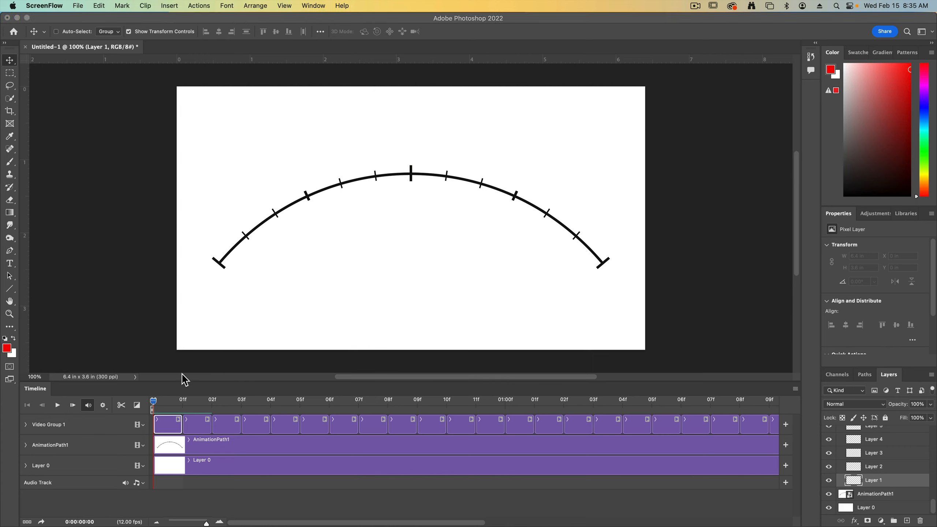
pyautogui.click(11, 161)
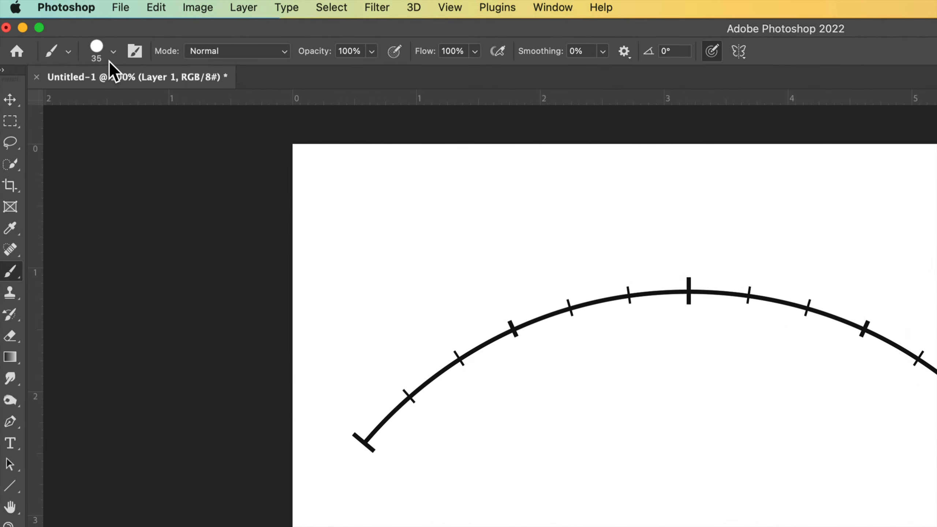
pyautogui.click(107, 48)
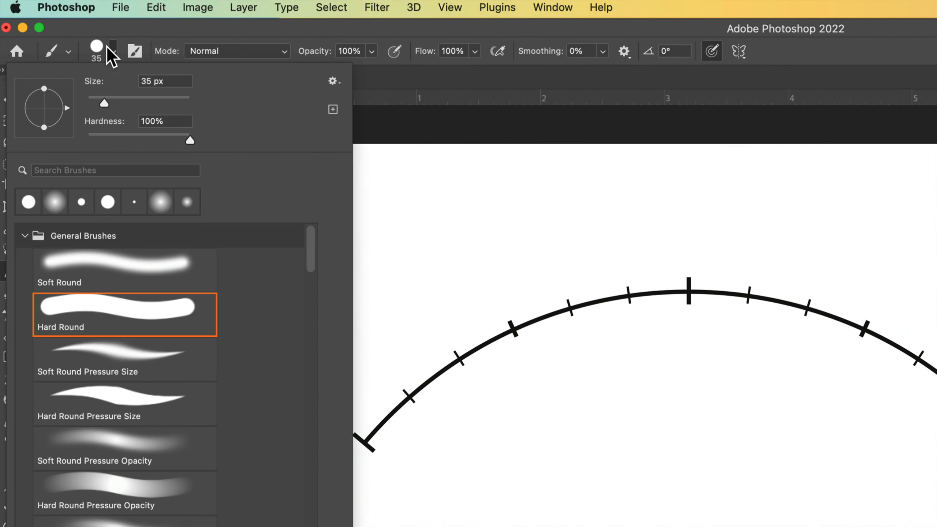
pyautogui.moveTo(99, 103); pyautogui.dragTo(92, 103)
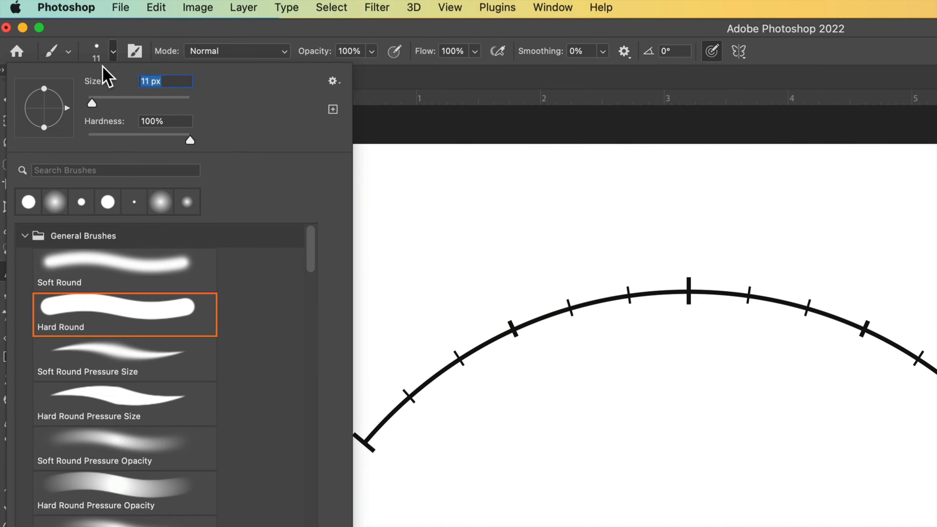
pyautogui.click(97, 52)
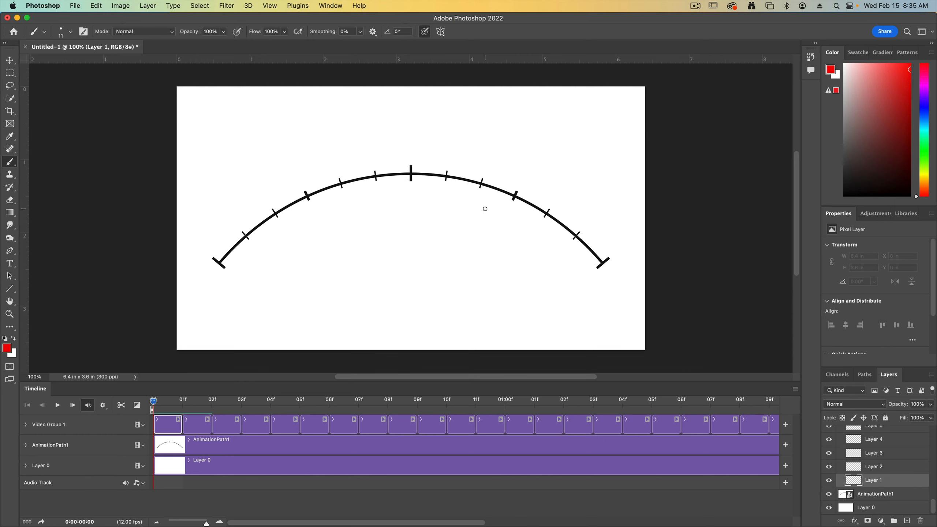
pyautogui.moveTo(342, 247)
pyautogui.mouseDown()
pyautogui.moveTo(402, 271)
pyautogui.moveTo(347, 291)
pyautogui.mouseUp()
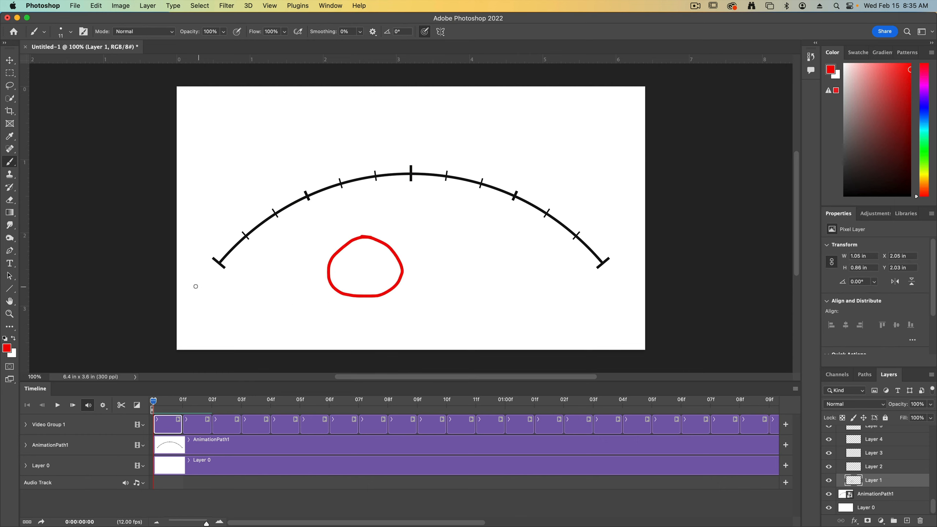
pyautogui.press('super+z')
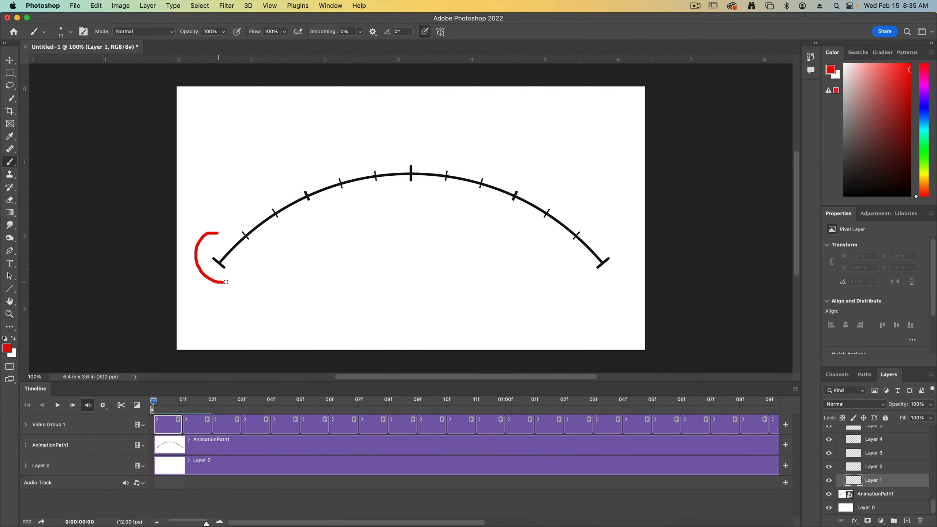
pyautogui.moveTo(238, 267); pyautogui.dragTo(217, 233)
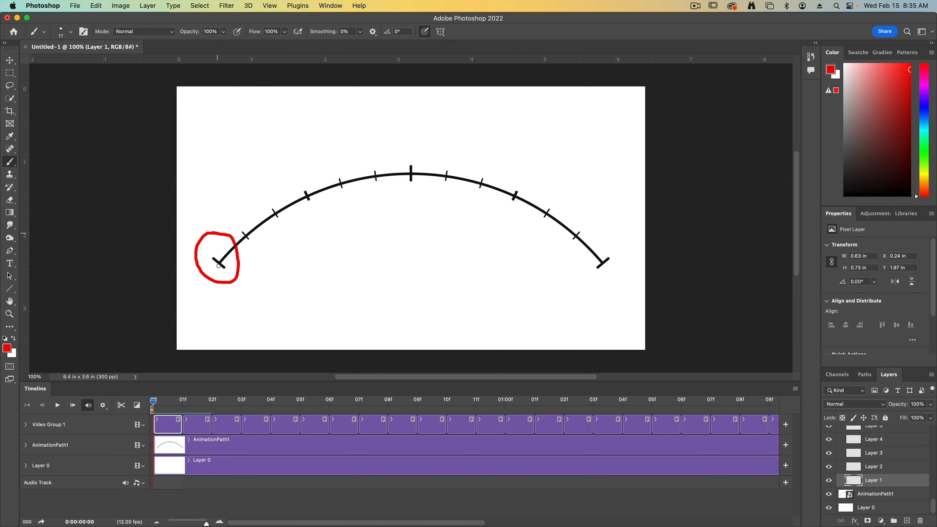
pyautogui.press('super+z')
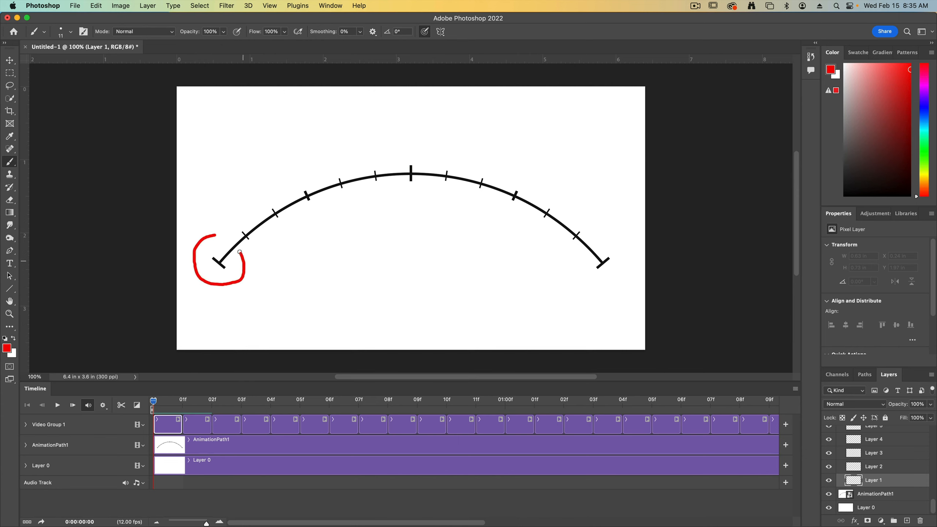
# Step: Draw red circles around the path's starting tick on Layer 1 and around the second tick on Layer 2 at frame 01f
pyautogui.moveTo(219, 234); pyautogui.dragTo(217, 234)
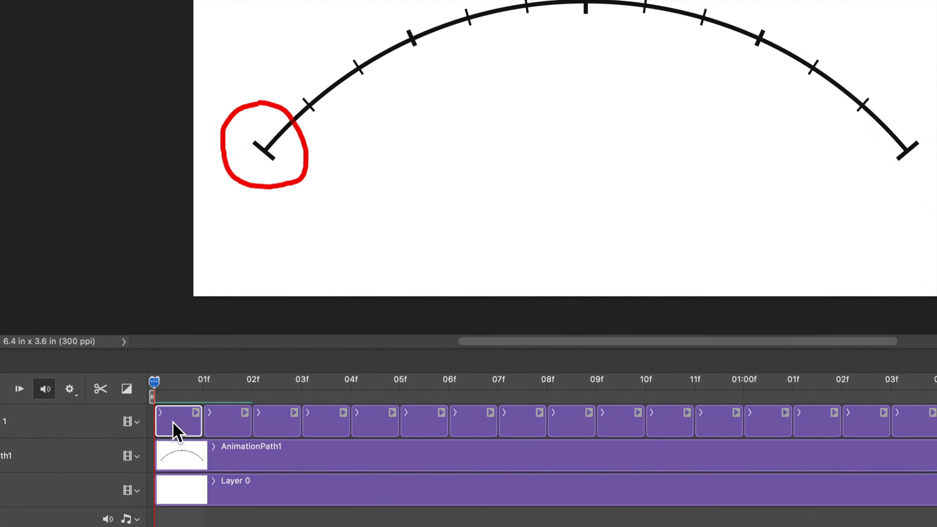
pyautogui.click(188, 384)
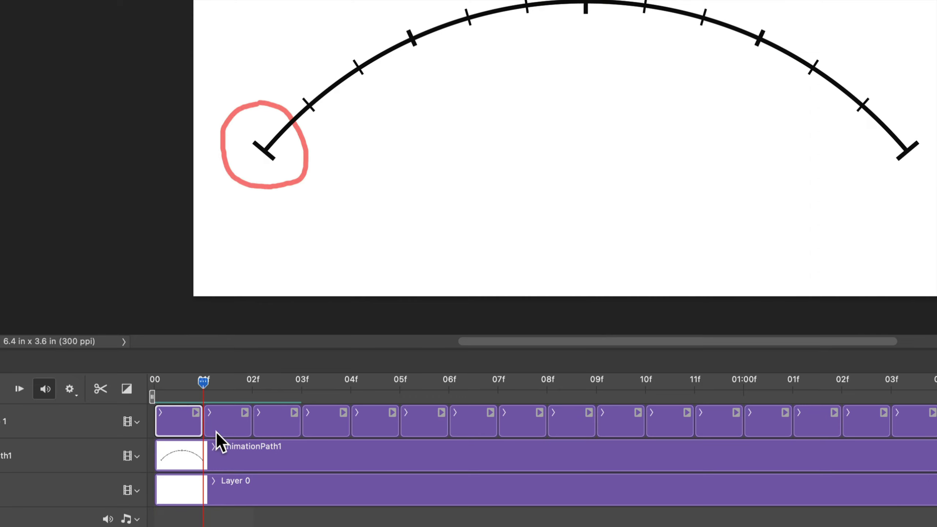
pyautogui.click(218, 423)
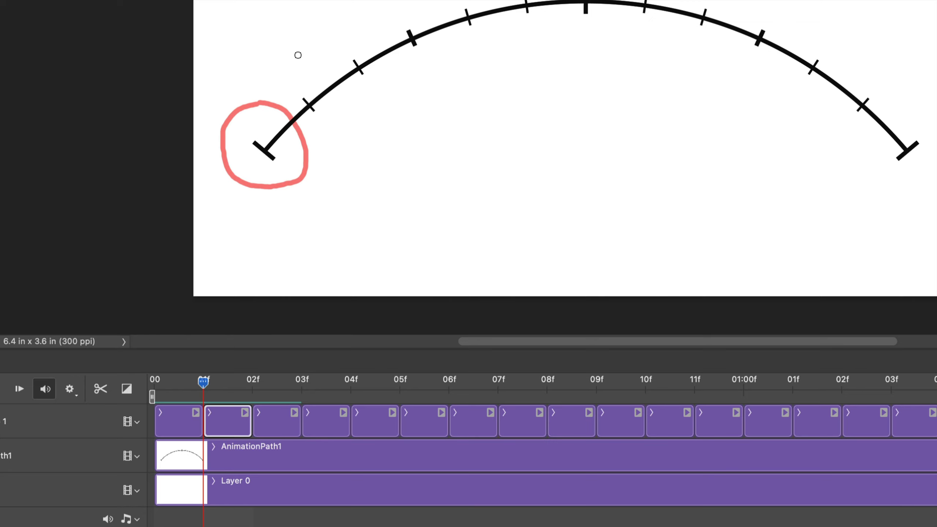
pyautogui.moveTo(296, 62)
pyautogui.mouseDown()
pyautogui.moveTo(274, 83)
pyautogui.moveTo(273, 115)
pyautogui.moveTo(302, 151)
pyautogui.moveTo(331, 153)
pyautogui.moveTo(352, 111)
pyautogui.moveTo(332, 70)
pyautogui.moveTo(297, 59)
pyautogui.mouseUp()
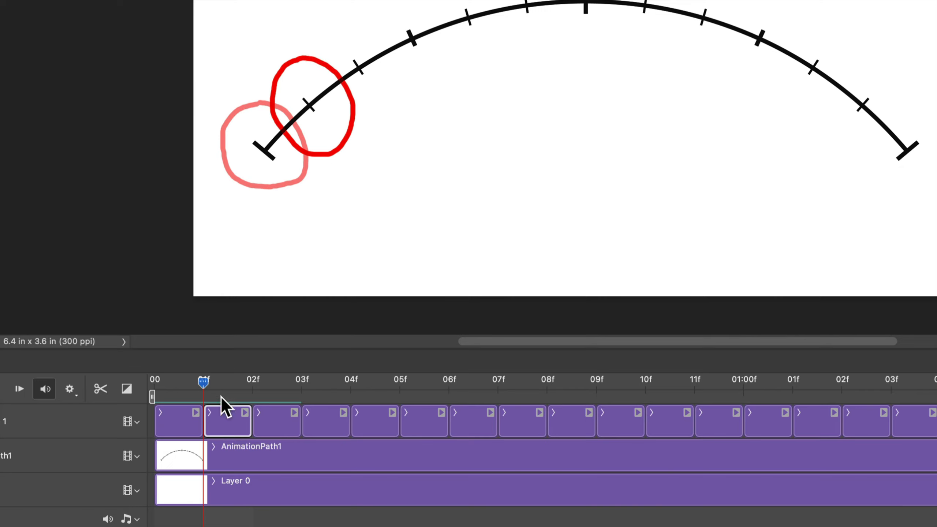
# Step: Draw a red circle about 0.65 by 0.85 in around the path's third tick on Layer 3 at frame 02f
pyautogui.click(288, 421)
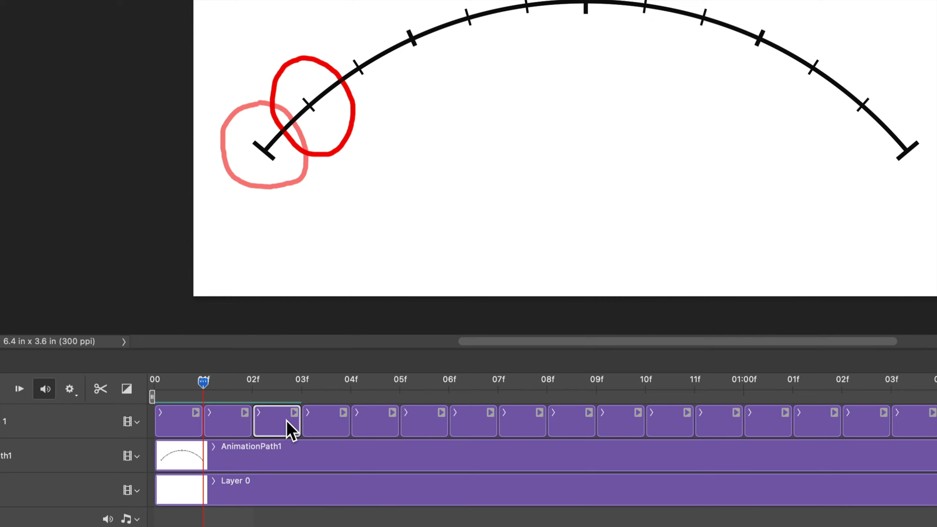
pyautogui.click(257, 382)
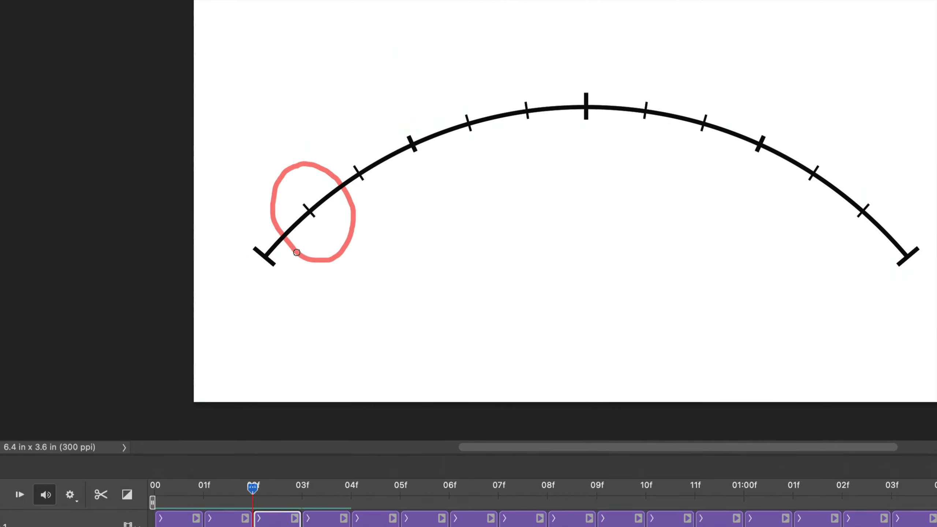
pyautogui.moveTo(348, 133)
pyautogui.mouseDown()
pyautogui.moveTo(325, 144)
pyautogui.moveTo(308, 197)
pyautogui.mouseUp()
pyautogui.press('v')
pyautogui.press('super+z')
pyautogui.moveTo(348, 129)
pyautogui.mouseDown()
pyautogui.moveTo(325, 167)
pyautogui.moveTo(326, 216)
pyautogui.moveTo(358, 226)
pyautogui.moveTo(393, 206)
pyautogui.moveTo(392, 157)
pyautogui.moveTo(367, 134)
pyautogui.moveTo(343, 134)
pyautogui.mouseUp()
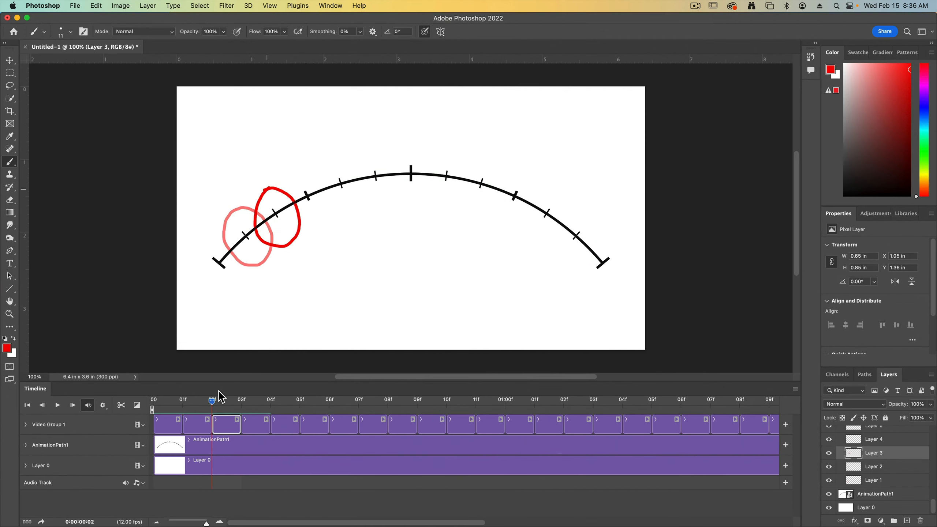
# Step: Draw a red circle around the path's fourth tick on Layer 4 at frame 03f, redoing the first stroke
pyautogui.click(247, 419)
pyautogui.click(241, 401)
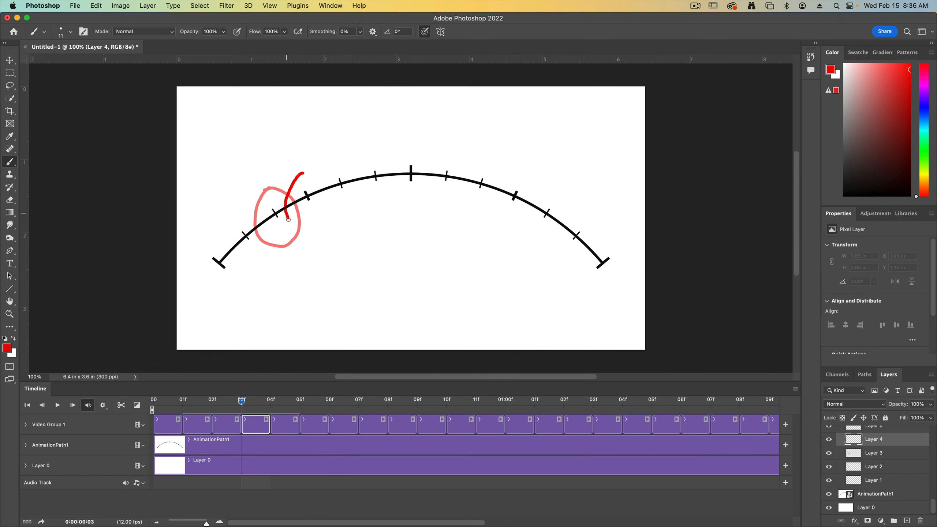
pyautogui.moveTo(288, 219)
pyautogui.mouseDown()
pyautogui.moveTo(311, 231)
pyautogui.moveTo(326, 214)
pyautogui.moveTo(301, 167)
pyautogui.moveTo(283, 188)
pyautogui.mouseUp()
pyautogui.press('super+z')
pyautogui.moveTo(306, 220)
pyautogui.mouseDown()
pyautogui.moveTo(330, 209)
pyautogui.moveTo(324, 178)
pyautogui.moveTo(304, 167)
pyautogui.mouseUp()
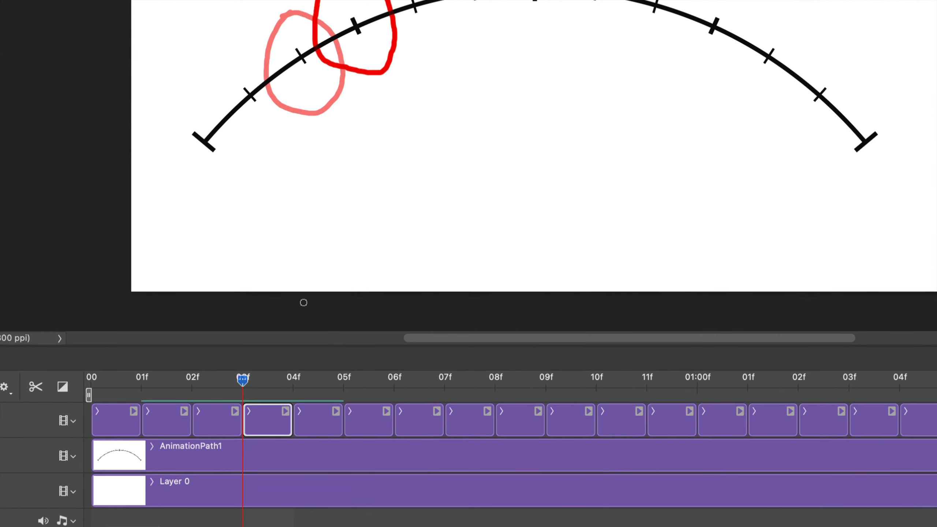
# Step: Draw a red circle around the path's fifth tick on Layer 5 at frame 04f, redoing the first stroke
pyautogui.press('Right')
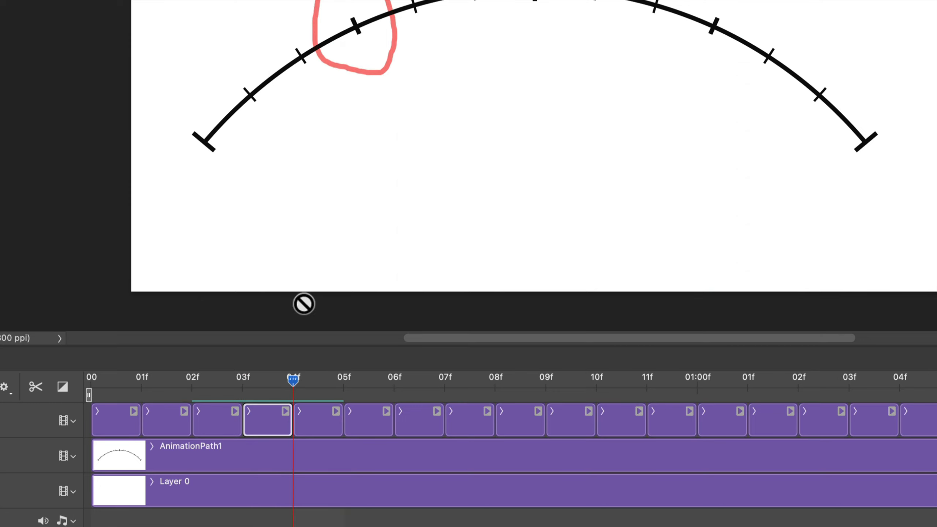
pyautogui.press('Right')
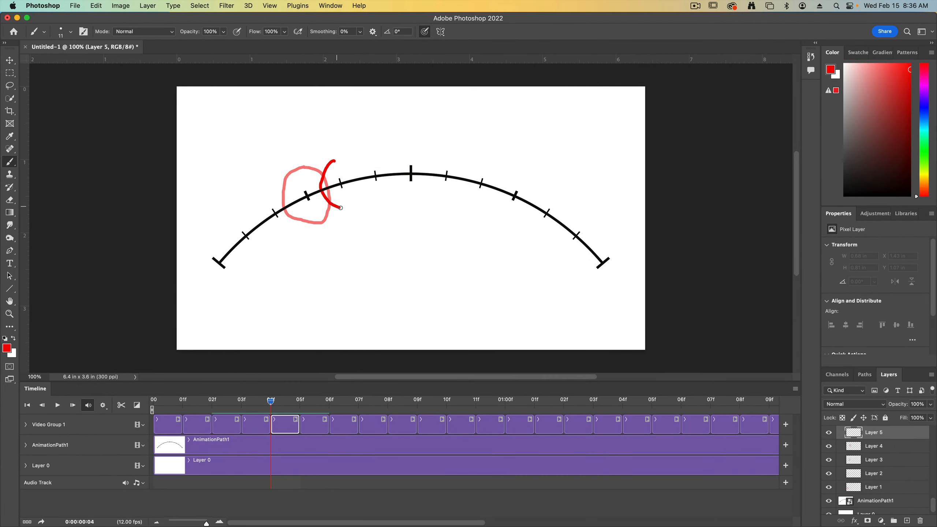
pyautogui.press('super+z')
pyautogui.moveTo(333, 160)
pyautogui.mouseDown()
pyautogui.moveTo(323, 188)
pyautogui.moveTo(346, 206)
pyautogui.moveTo(360, 183)
pyautogui.moveTo(331, 159)
pyautogui.mouseUp()
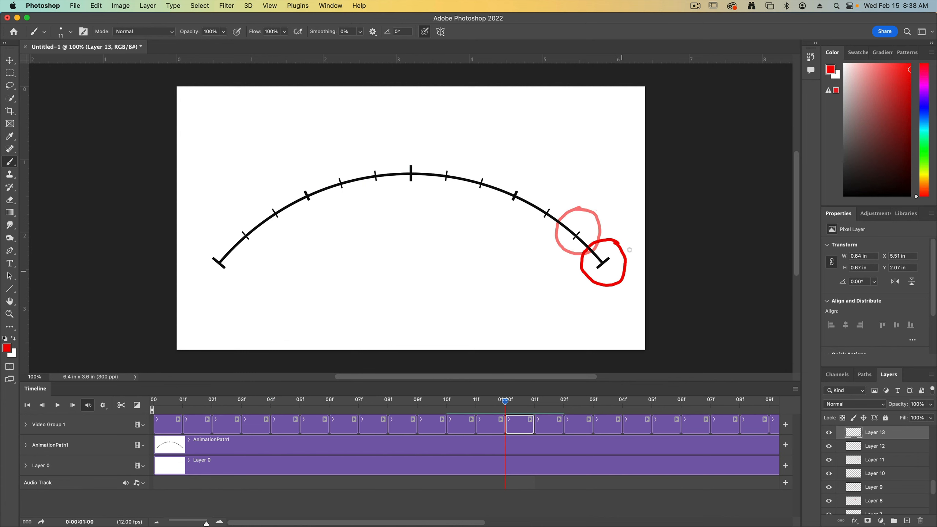
# Step: Draw one red circle per frame on Layers 14 to 17, moving back one tick at a time from the path's far end
pyautogui.press('Right')
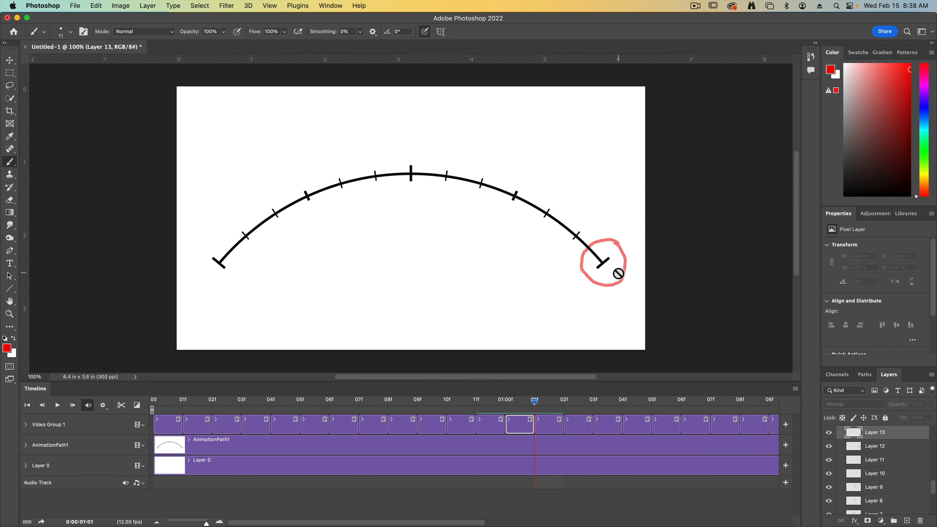
pyautogui.hotkey('alt', ']')
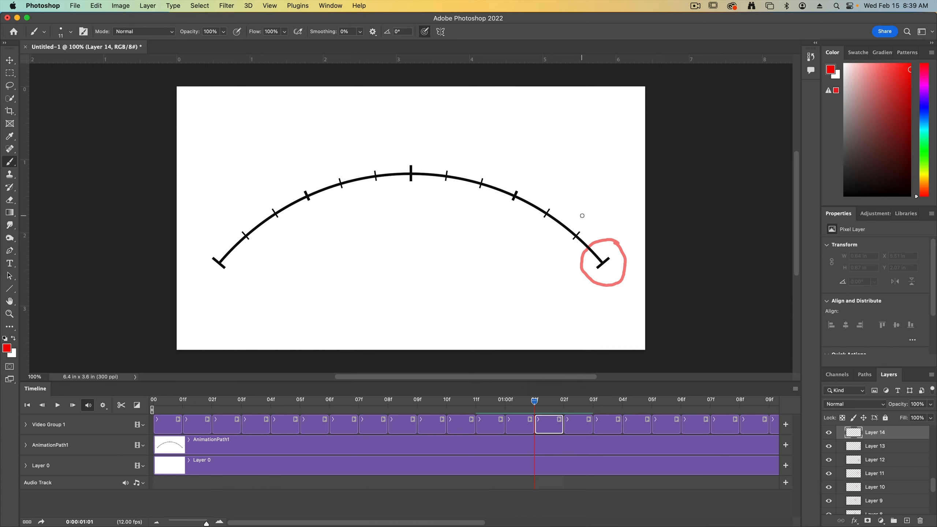
pyautogui.moveTo(587, 215)
pyautogui.mouseDown()
pyautogui.moveTo(562, 212)
pyautogui.moveTo(552, 224)
pyautogui.moveTo(563, 256)
pyautogui.moveTo(582, 261)
pyautogui.moveTo(589, 214)
pyautogui.mouseUp()
pyautogui.hotkey('alt', ']')
pyautogui.hotkey('alt', ']')
pyautogui.hotkey('alt', ']')
pyautogui.moveTo(487, 153); pyautogui.dragTo(464, 185)
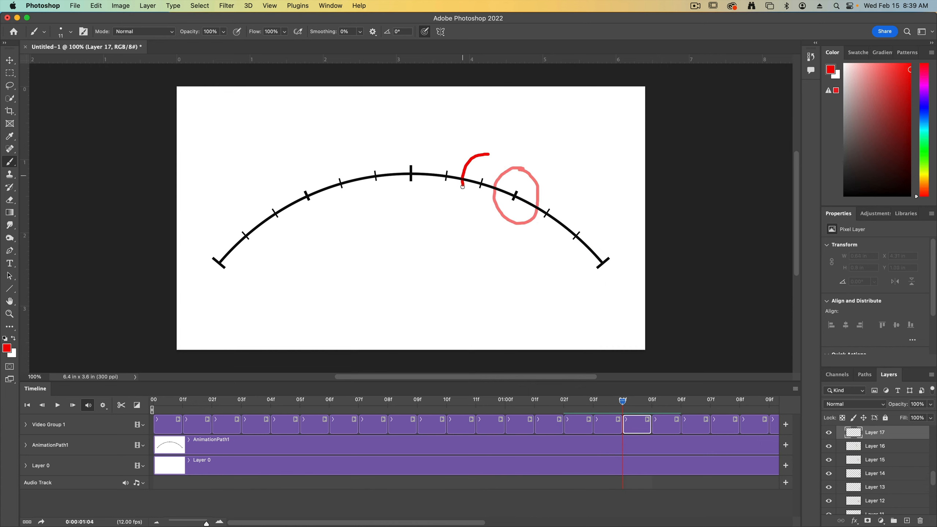
# Step: Continue the frame-by-frame red circles on Layers 18 to 25, moving back tick by tick to the path's starting mark
pyautogui.hotkey('alt', ']')
pyautogui.hotkey('alt', ']')
pyautogui.hotkey('alt', ']')
pyautogui.moveTo(368, 147); pyautogui.dragTo(392, 184)
pyautogui.hotkey('alt', ']')
pyautogui.hotkey('alt', ']')
pyautogui.hotkey('alt', ']')
pyautogui.moveTo(299, 165); pyautogui.dragTo(288, 200)
pyautogui.hotkey('alt', ']')
pyautogui.hotkey('alt', ']')
pyautogui.moveTo(214, 230)
pyautogui.mouseDown()
pyautogui.moveTo(227, 284)
pyautogui.moveTo(215, 230)
pyautogui.mouseUp()
pyautogui.press('Right')
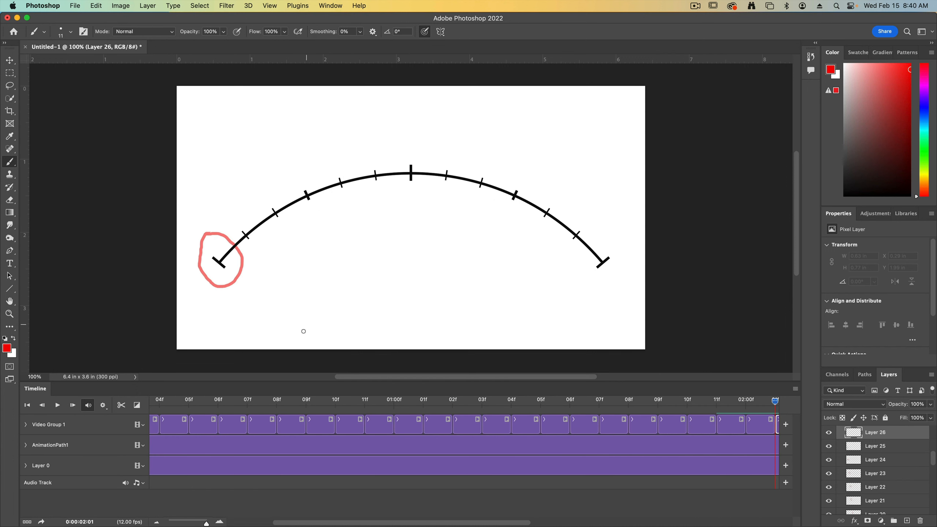
# Step: Turn off onion skins and play the animation from the first frame
pyautogui.moveTo(642, 397); pyautogui.dragTo(32, 421)
pyautogui.click(795, 389)
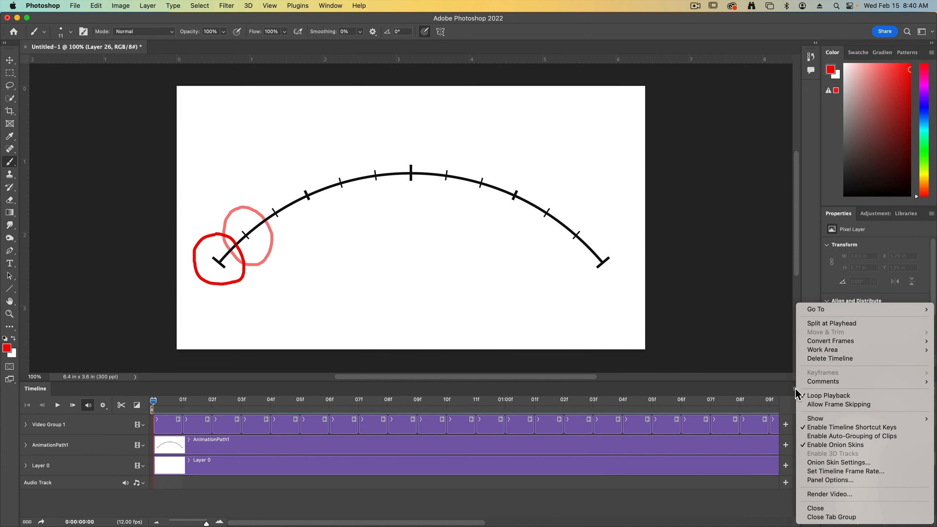
pyautogui.click(843, 442)
pyautogui.press('space')
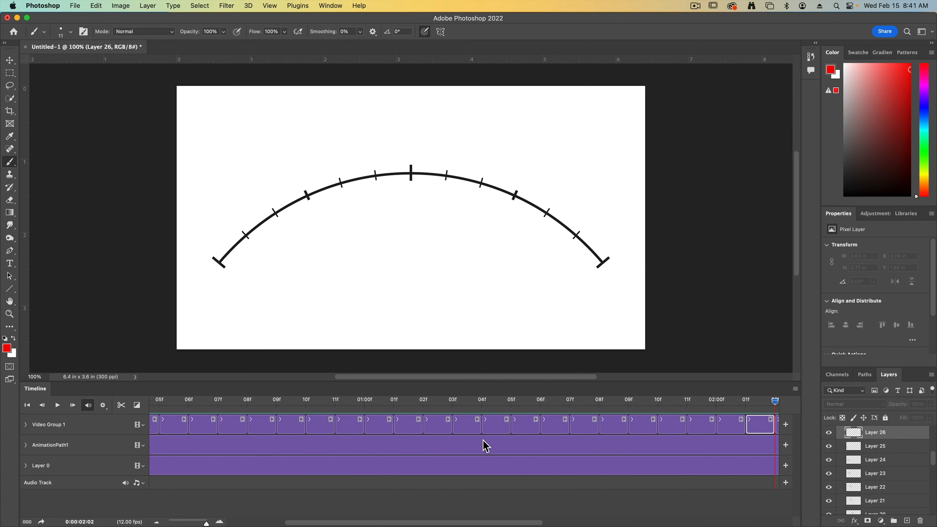
# Step: Check the last drawn frame on Layer 25, and select the Layer 26 clip with the playhead at 0:00:02:01
pyautogui.moveTo(495, 522); pyautogui.dragTo(477, 519)
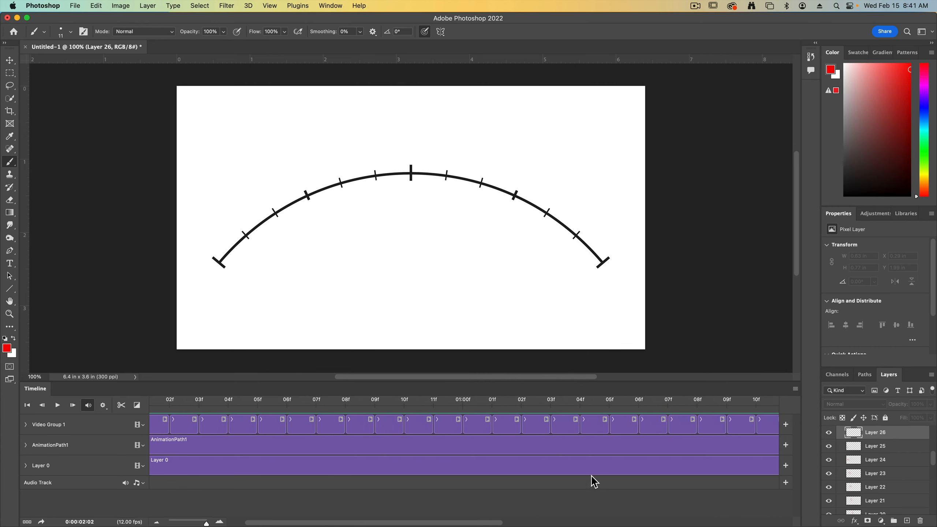
pyautogui.moveTo(575, 401); pyautogui.dragTo(752, 431)
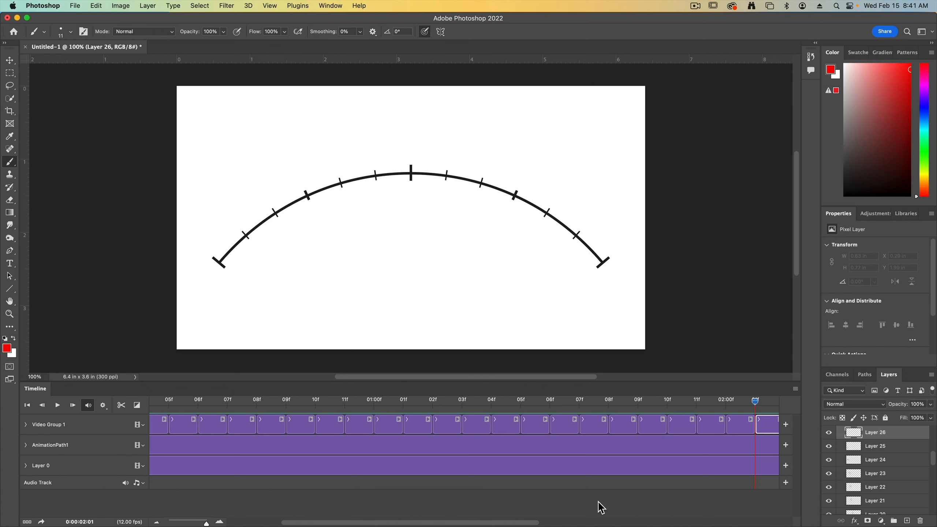
pyautogui.hscroll(10, 590, 485)
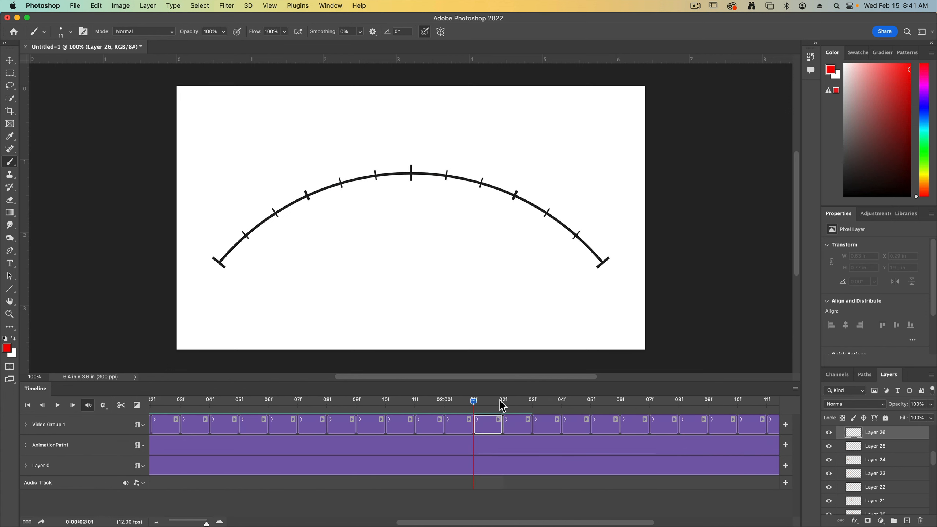
pyautogui.moveTo(473, 402); pyautogui.dragTo(449, 404)
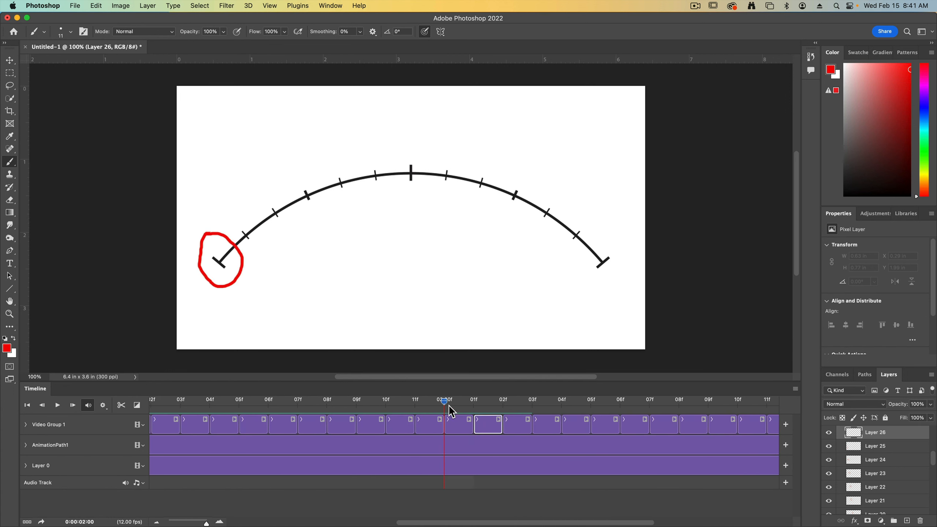
pyautogui.click(449, 430)
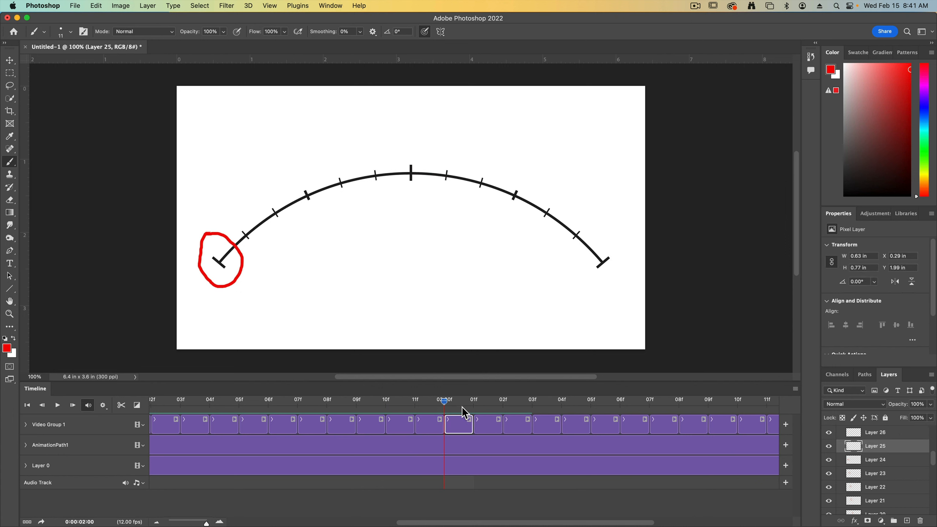
pyautogui.click(477, 403)
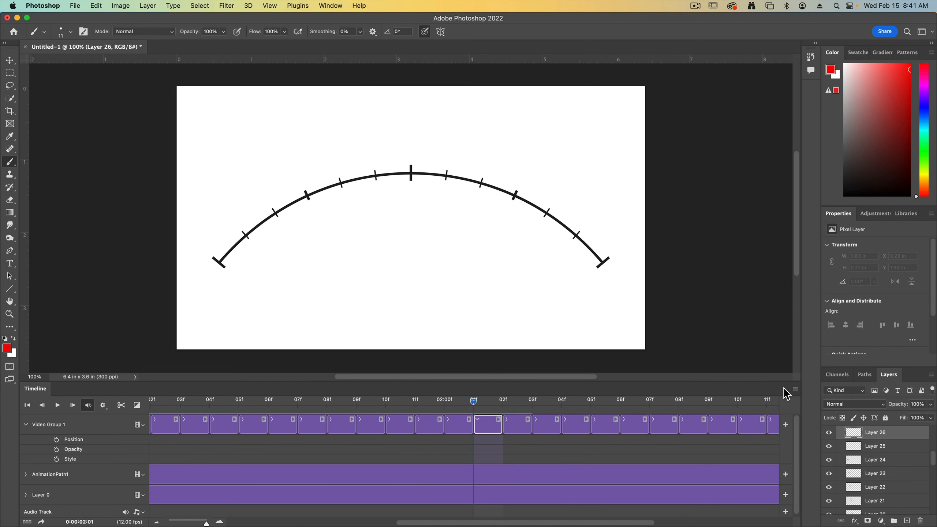
# Step: Turn onion skins back on and trace the previous circle around the path's starting tick on Layer 26
pyautogui.click(795, 389)
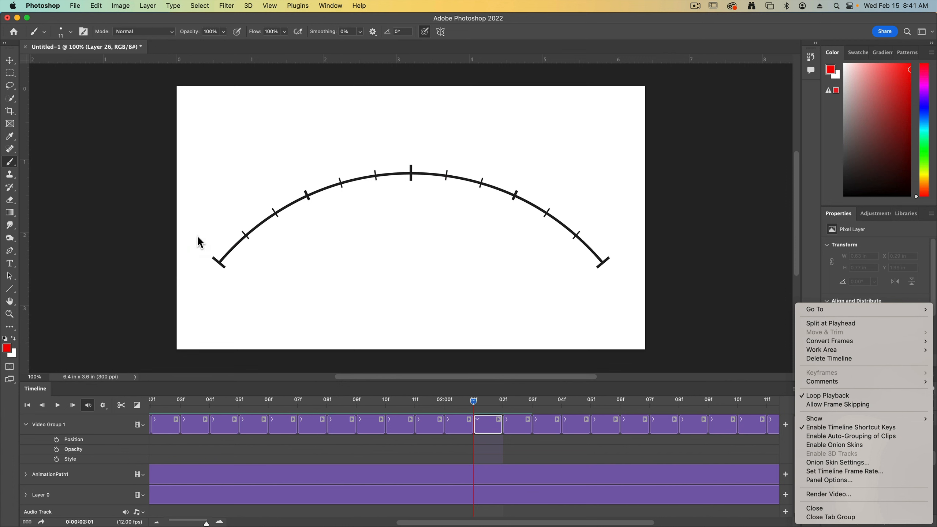
pyautogui.click(876, 445)
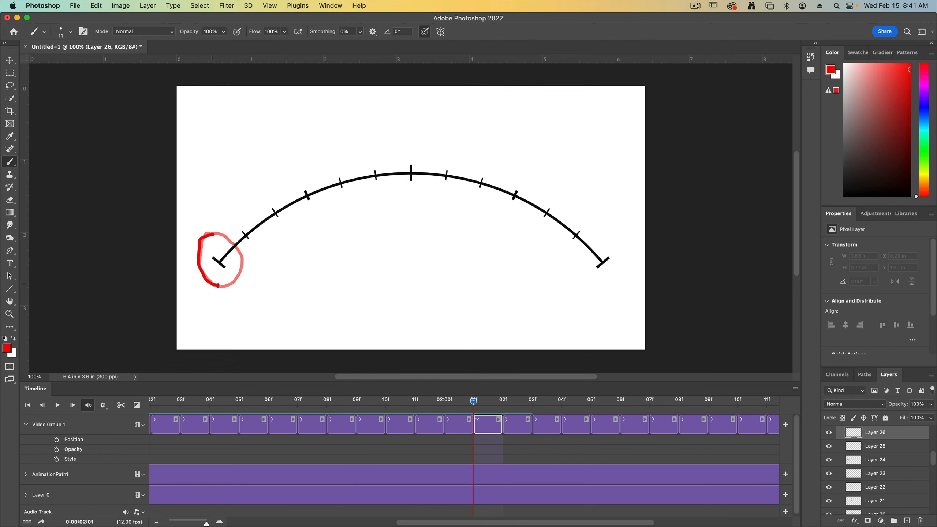
pyautogui.moveTo(219, 235)
pyautogui.mouseDown()
pyautogui.moveTo(205, 280)
pyautogui.moveTo(227, 281)
pyautogui.moveTo(236, 268)
pyautogui.moveTo(222, 229)
pyautogui.mouseUp()
# Step: Trace a circle about 0.59 by 0.74 in over the onion skin on Layer 27 at 0:00:02:02, redoing the first stroke
pyautogui.press('Right')
pyautogui.hotkey('alt', ']')
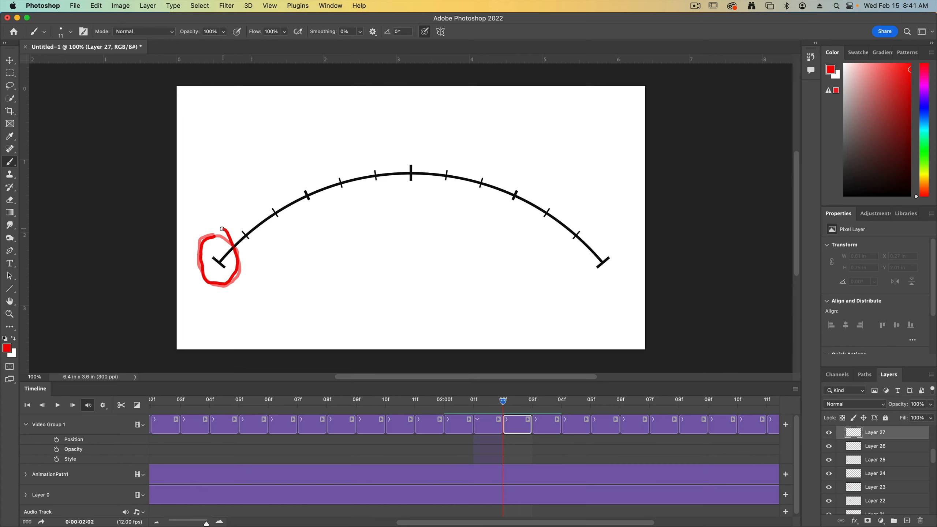
pyautogui.press('super+z')
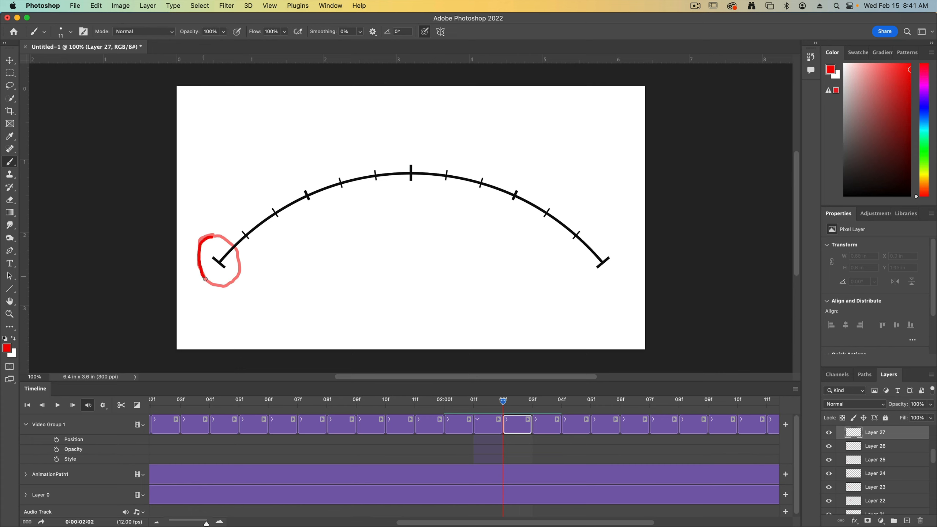
pyautogui.moveTo(227, 287)
pyautogui.mouseDown()
pyautogui.moveTo(238, 260)
pyautogui.moveTo(213, 240)
pyautogui.mouseUp()
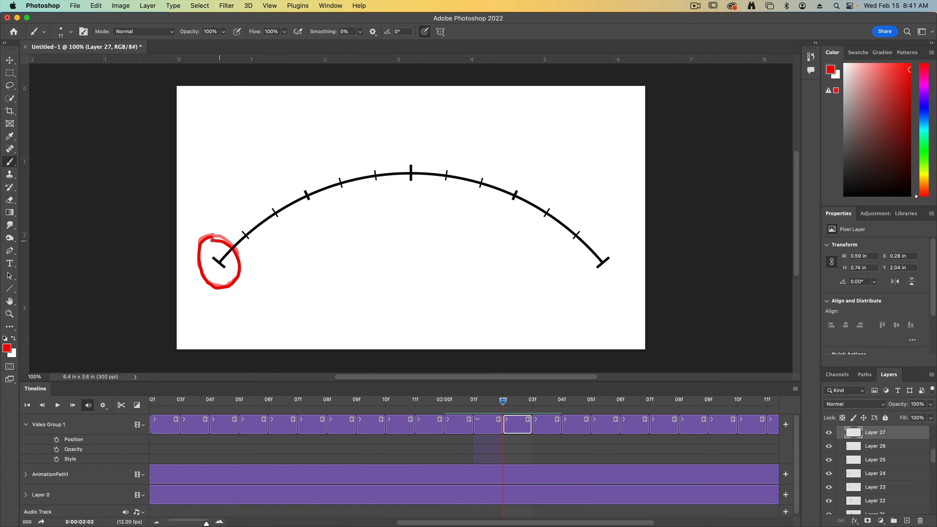
# Step: Trace the circle around the starting tick on Layer 28 at 0:00:02:03 and advance to Layer 29 at 0:00:02:04
pyautogui.press('Right')
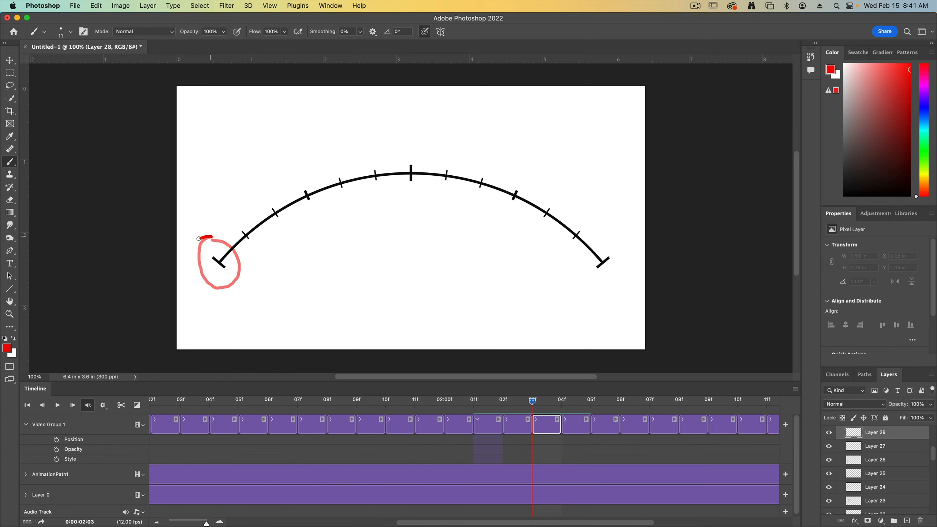
pyautogui.moveTo(193, 256)
pyautogui.mouseDown()
pyautogui.moveTo(202, 282)
pyautogui.moveTo(222, 288)
pyautogui.moveTo(239, 271)
pyautogui.moveTo(232, 244)
pyautogui.moveTo(211, 236)
pyautogui.moveTo(194, 261)
pyautogui.moveTo(202, 282)
pyautogui.moveTo(227, 288)
pyautogui.moveTo(241, 262)
pyautogui.moveTo(231, 242)
pyautogui.mouseUp()
pyautogui.press('Right')
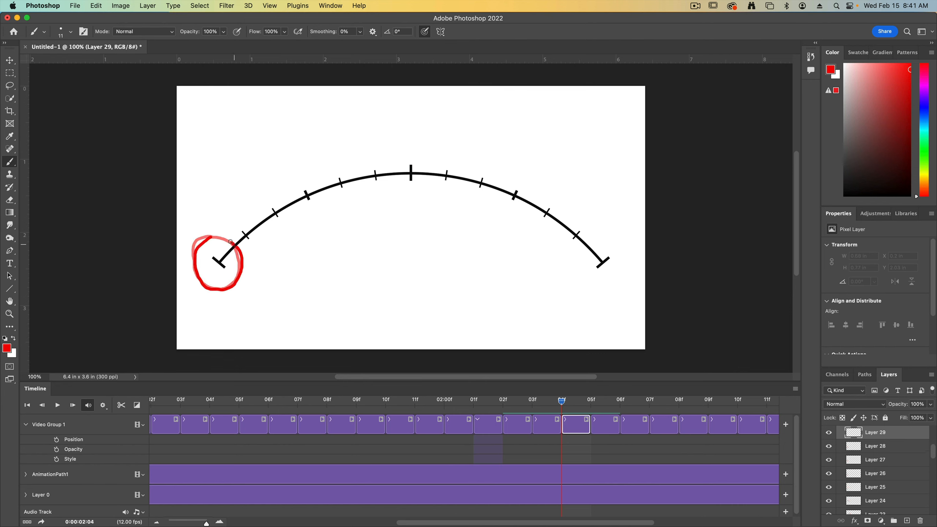
# Step: Trace a circle about 0.66 by 0.75 in on Layer 30 at 0:00:02:05, and another on Layer 31 at 0:00:02:06
pyautogui.press('Right')
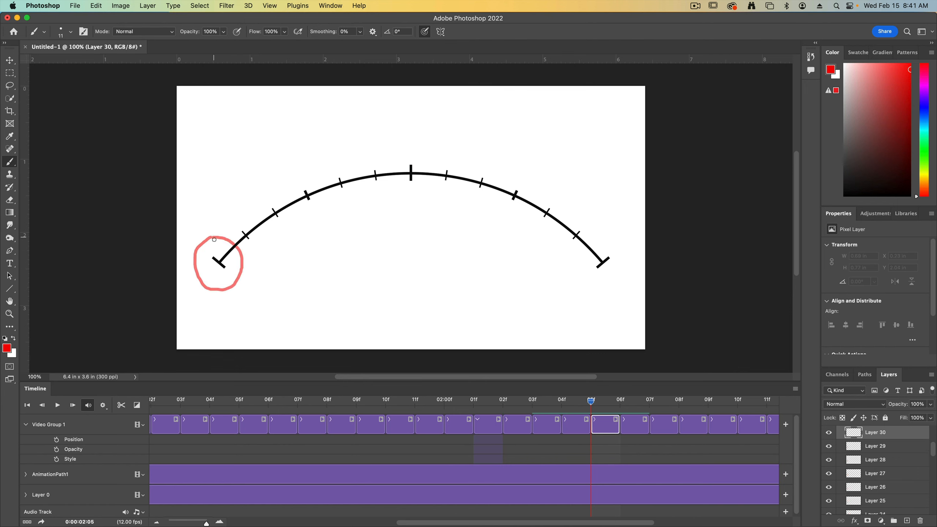
pyautogui.moveTo(195, 261); pyautogui.dragTo(198, 284)
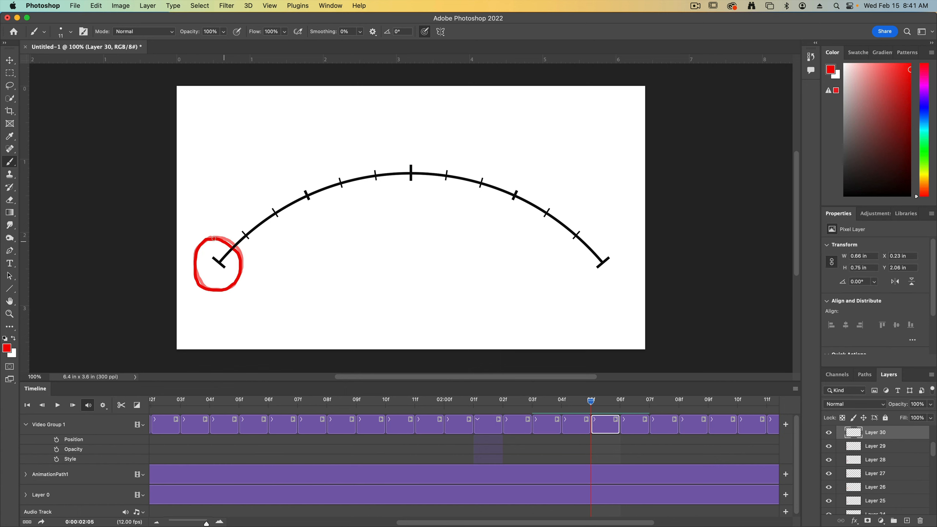
pyautogui.press('Right')
pyautogui.moveTo(214, 238)
pyautogui.mouseDown()
pyautogui.moveTo(198, 271)
pyautogui.moveTo(207, 289)
pyautogui.moveTo(226, 295)
pyautogui.moveTo(236, 285)
pyautogui.moveTo(234, 258)
pyautogui.moveTo(220, 241)
pyautogui.mouseUp()
pyautogui.press('super+z')
pyautogui.press('Right')
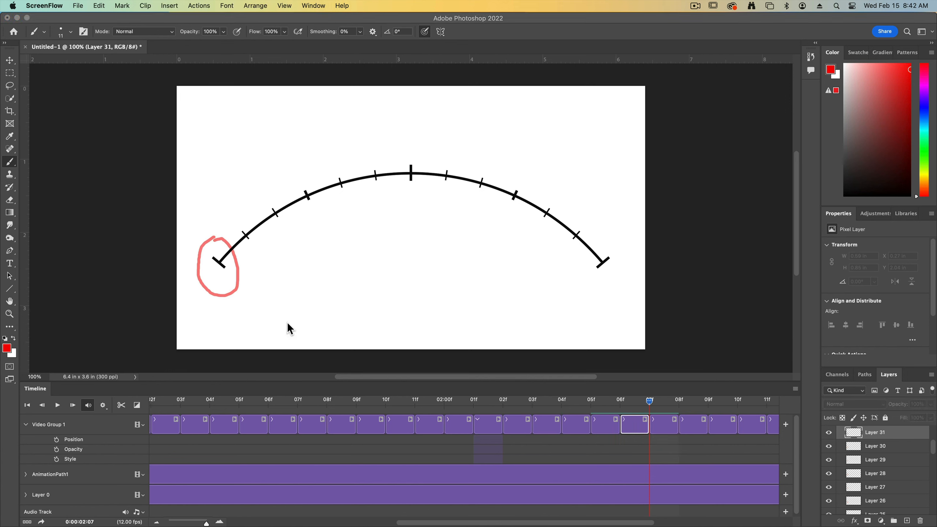
# Step: Trace the circle around the path's starting tick on Layers 32, 33 and 34, one frame each from 0:00:02:07 to 0:00:02:09
pyautogui.click(286, 328)
pyautogui.hotkey('alt', ']')
pyautogui.moveTo(215, 240); pyautogui.dragTo(215, 242)
pyautogui.press('Right')
pyautogui.hotkey('alt', ']')
pyautogui.press('Right')
pyautogui.hotkey('alt', ']')
pyautogui.moveTo(212, 244)
pyautogui.mouseDown()
pyautogui.moveTo(229, 290)
pyautogui.moveTo(213, 245)
pyautogui.mouseUp()
# Step: Trace the circle on Layer 35 at 0:00:02:10 and on Layer 36 at 0:00:02:11, the last one about 0.62 by 0.7 in
pyautogui.press('Right')
pyautogui.hotkey('alt', ']')
pyautogui.moveTo(212, 246)
pyautogui.mouseDown()
pyautogui.moveTo(240, 263)
pyautogui.moveTo(215, 247)
pyautogui.mouseUp()
pyautogui.press('Right')
pyautogui.hotkey('alt', ']')
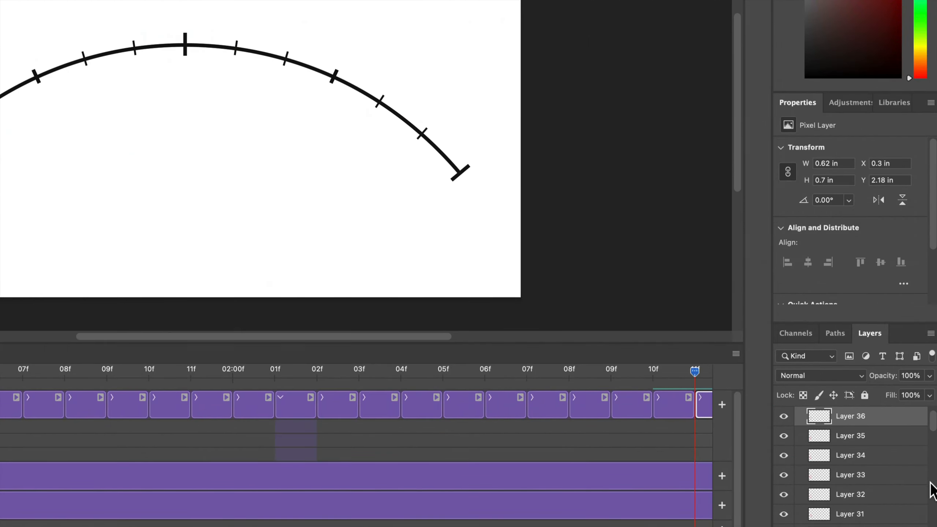
# Step: Hide the AnimationPath1 guide layer so only the drawn circles remain over the white background
pyautogui.scroll(-15, 911, 460)
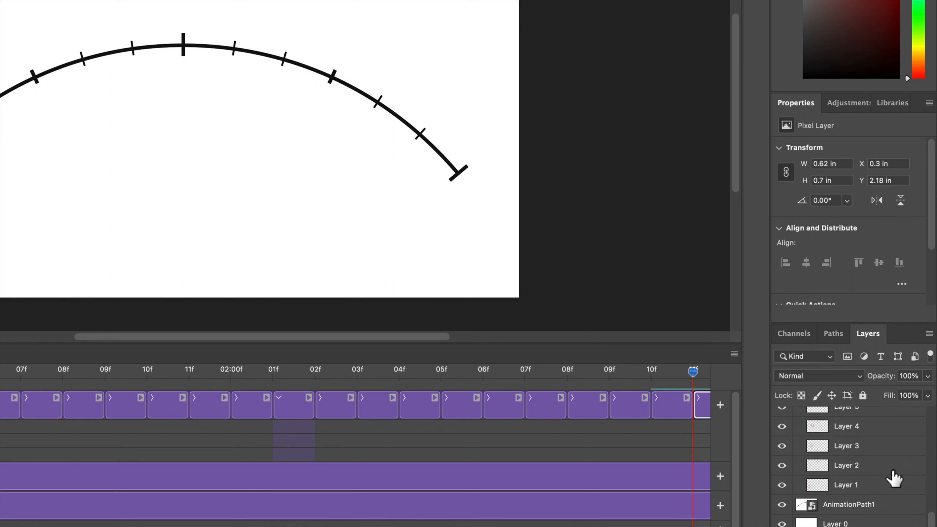
pyautogui.click(873, 506)
pyautogui.click(781, 505)
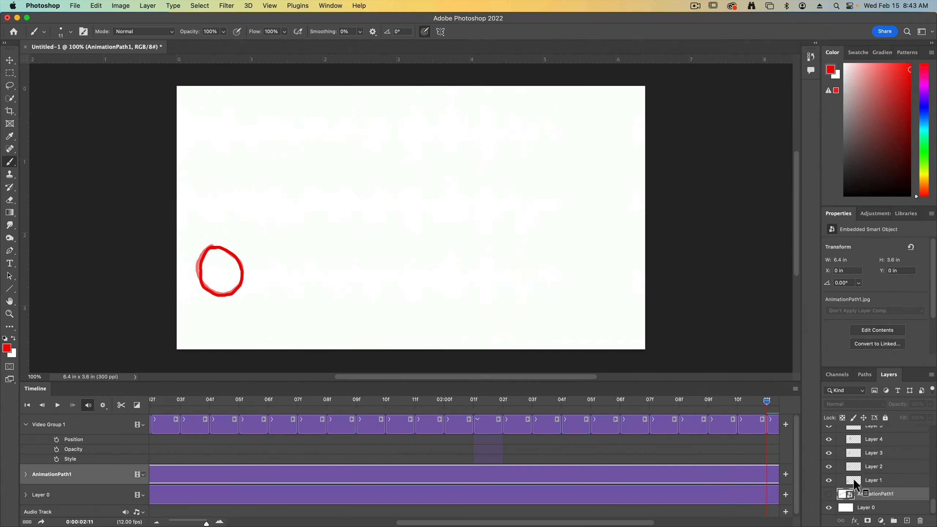
# Step: Turn onion skins off and play back the circle animation, stopping it at 0:00:02:06
pyautogui.click(795, 388)
pyautogui.click(834, 445)
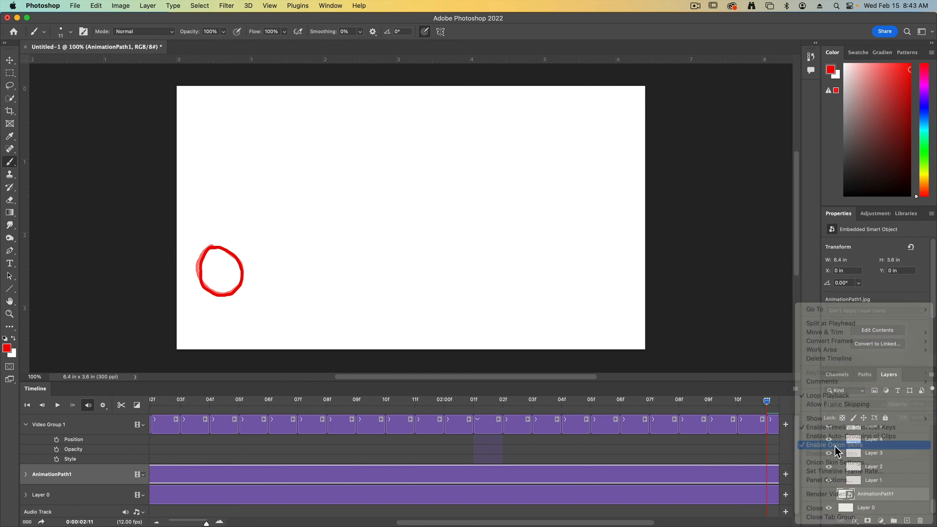
pyautogui.press('space')
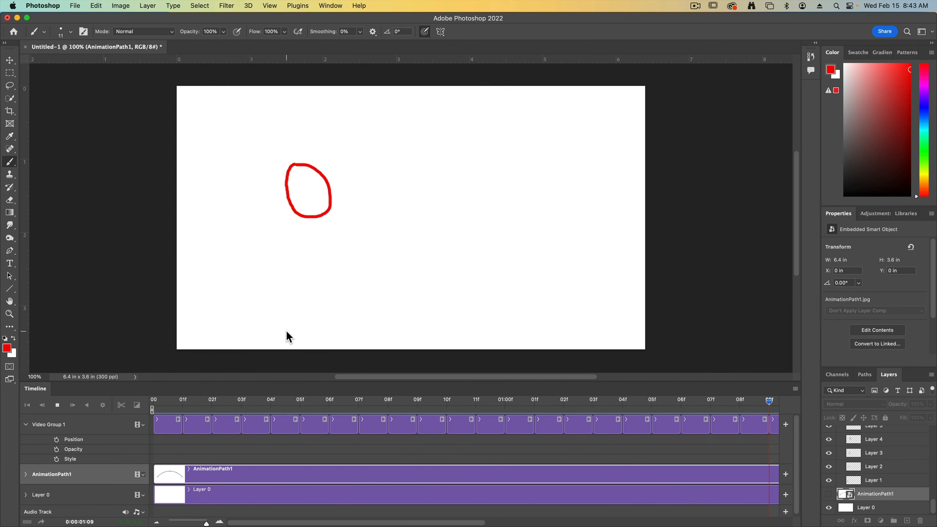
pyautogui.press('space')
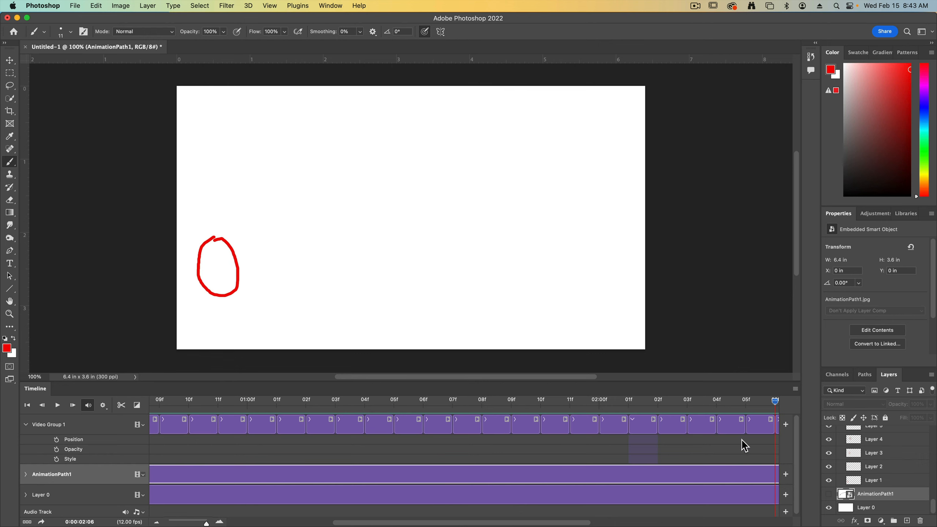
# Step: Start a video render of the animation and name the output file AnimationPath1.mp4
pyautogui.click(43, 5)
pyautogui.moveTo(74, 6)
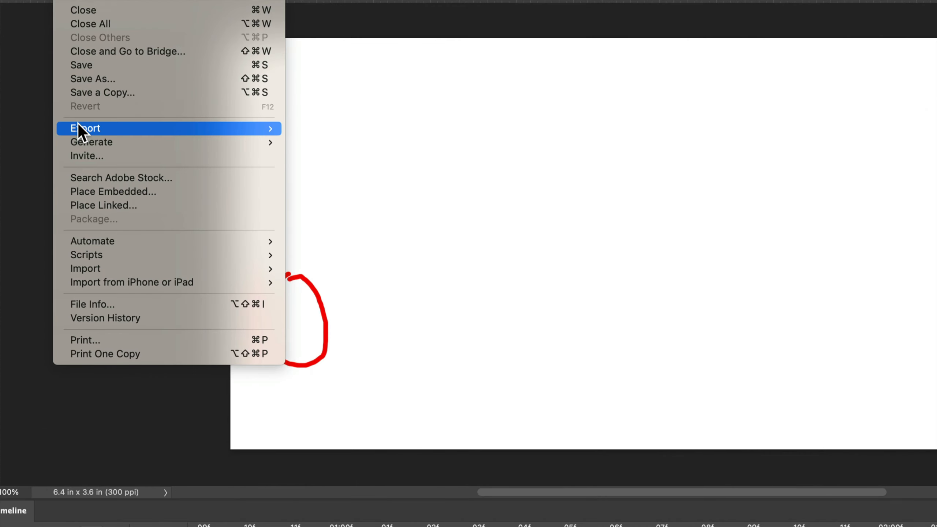
pyautogui.moveTo(77, 127)
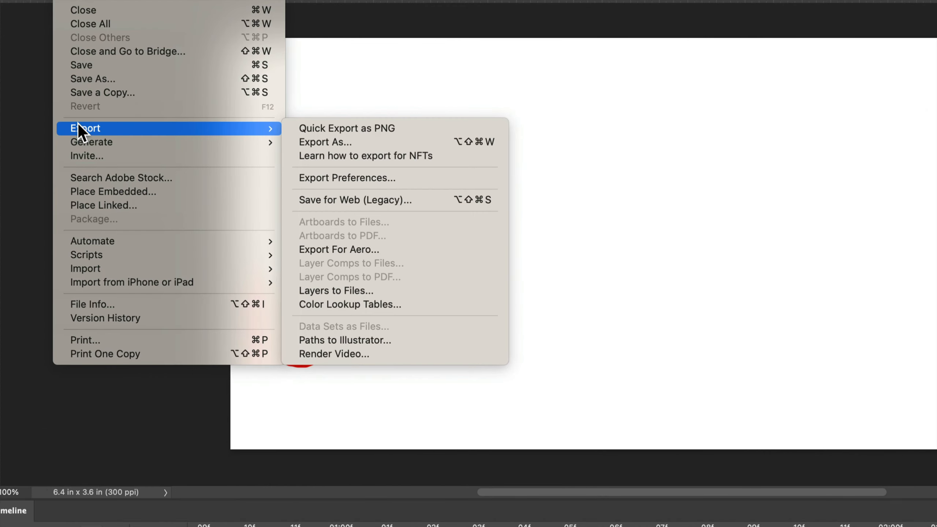
pyautogui.click(360, 353)
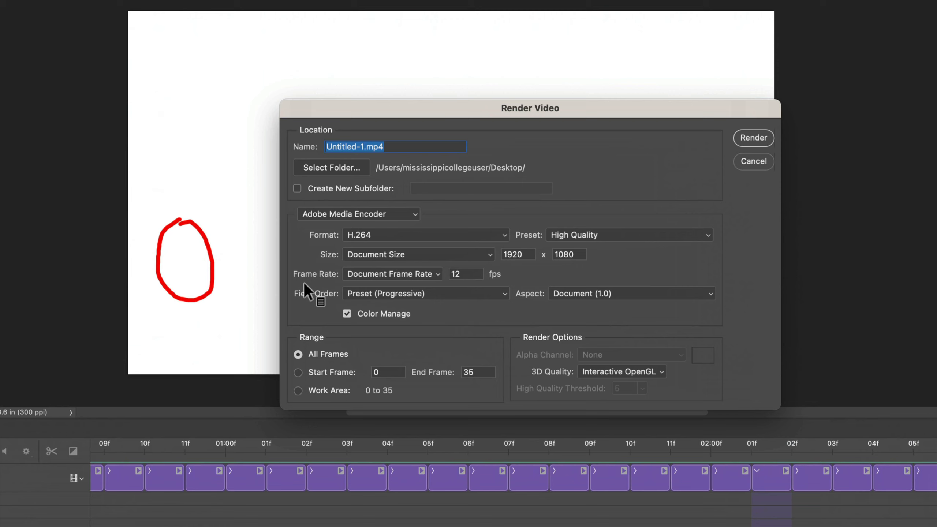
pyautogui.click(363, 146)
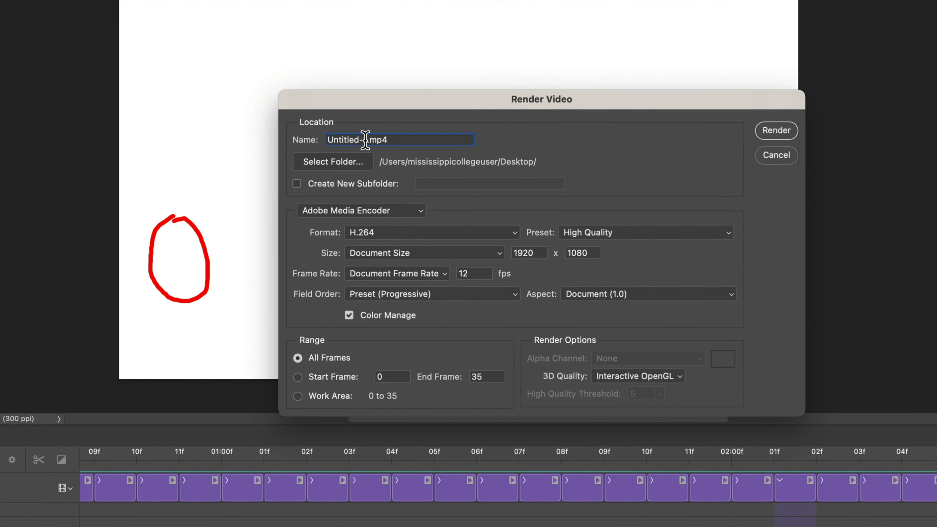
pyautogui.moveTo(365, 140); pyautogui.dragTo(302, 141)
pyautogui.write('AnimationPath1')
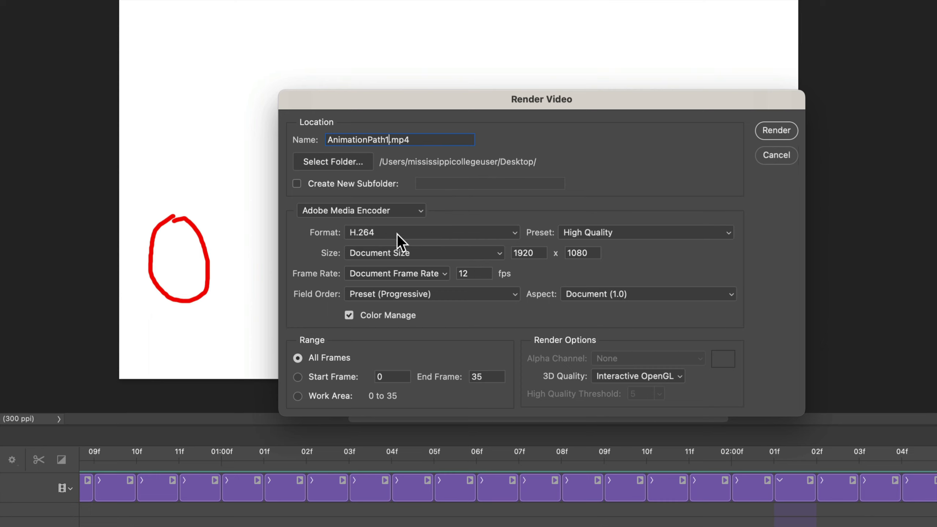
# Step: Render the video through Adobe Media Encoder in H.264 format at document size and 12 fps, with all frames included
pyautogui.click(311, 211)
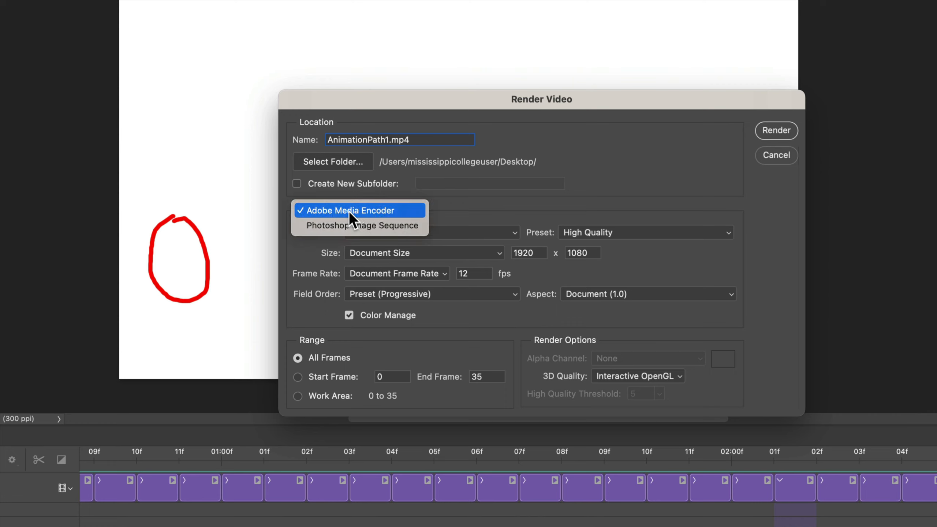
pyautogui.click(369, 210)
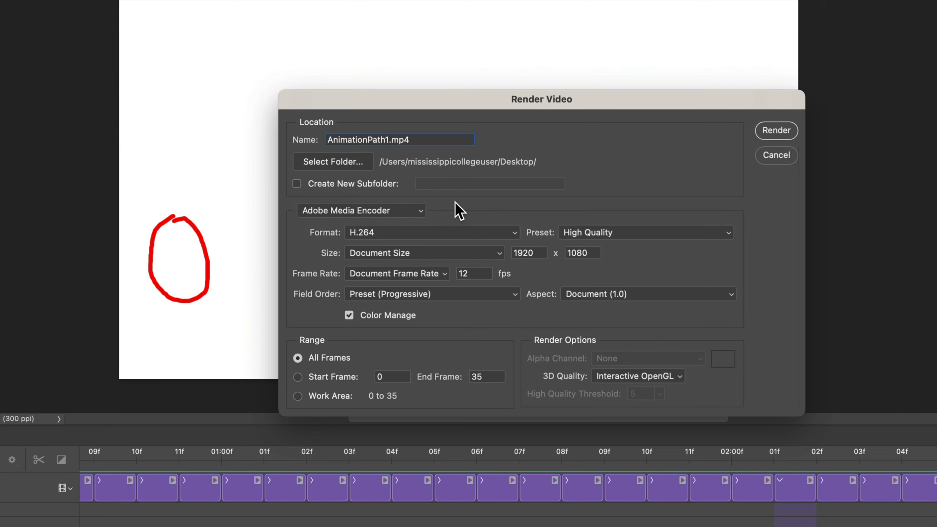
pyautogui.click(380, 232)
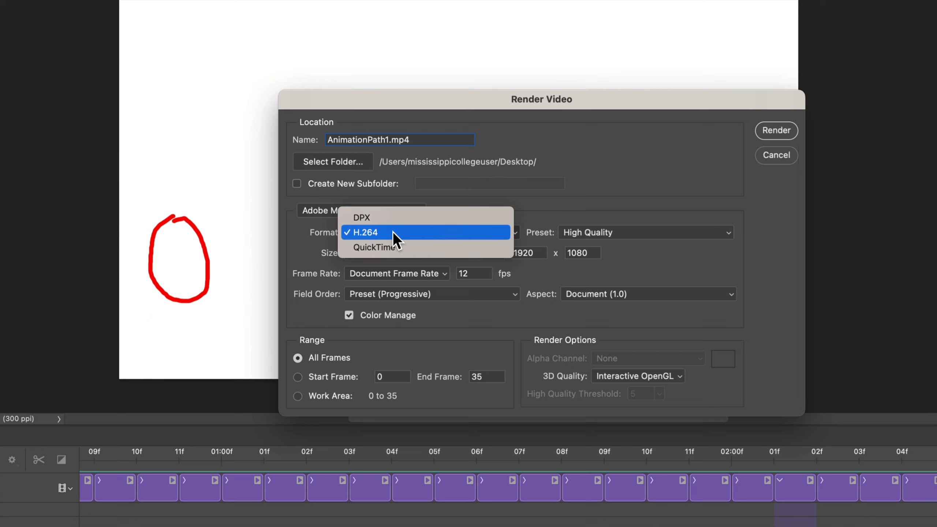
pyautogui.click(382, 235)
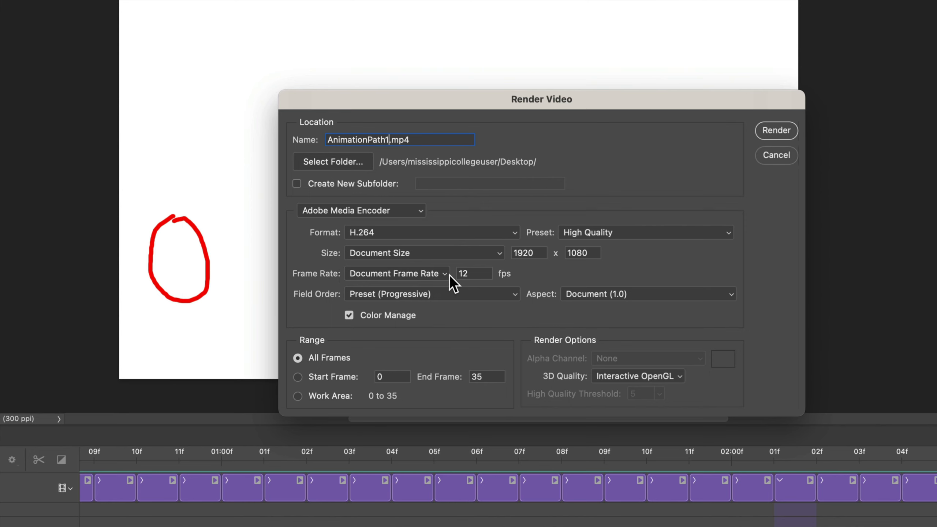
pyautogui.click(776, 131)
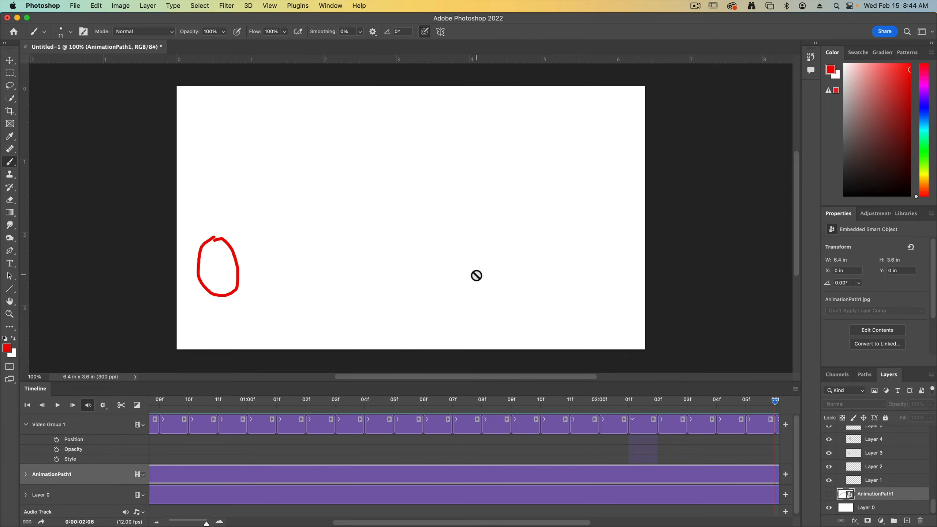
# Step: Switch to the Finder desktop and preview the rendered AnimationPath1.mp4, closing the preview again
pyautogui.press('F11')
pyautogui.click(782, 217)
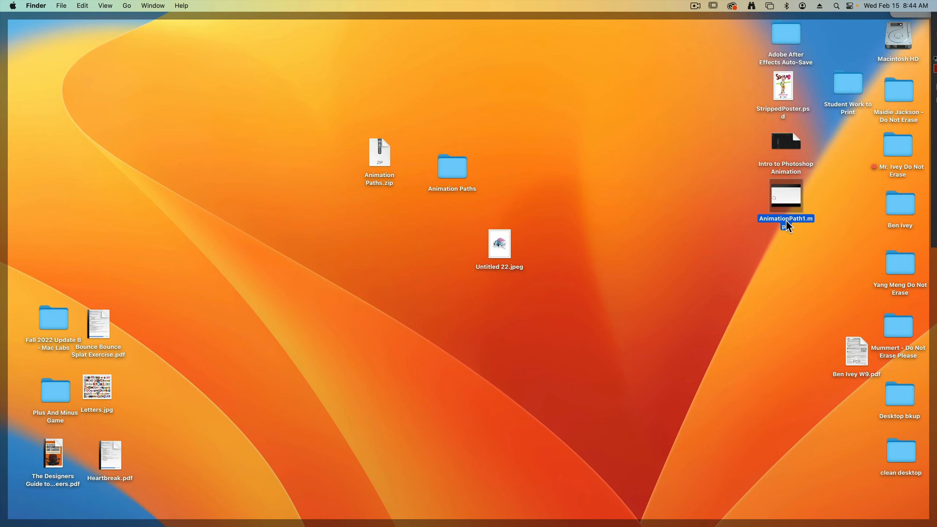
pyautogui.press('space')
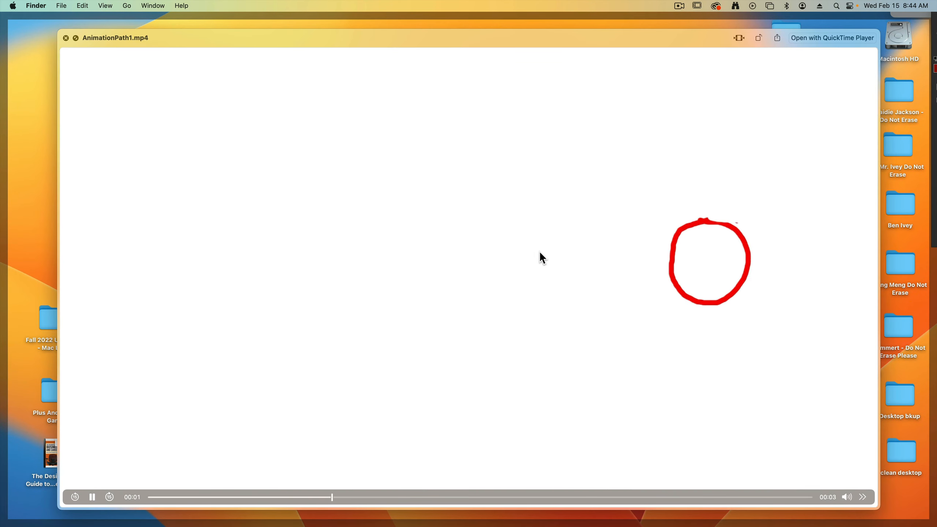
pyautogui.press('space')
pyautogui.press('F11')
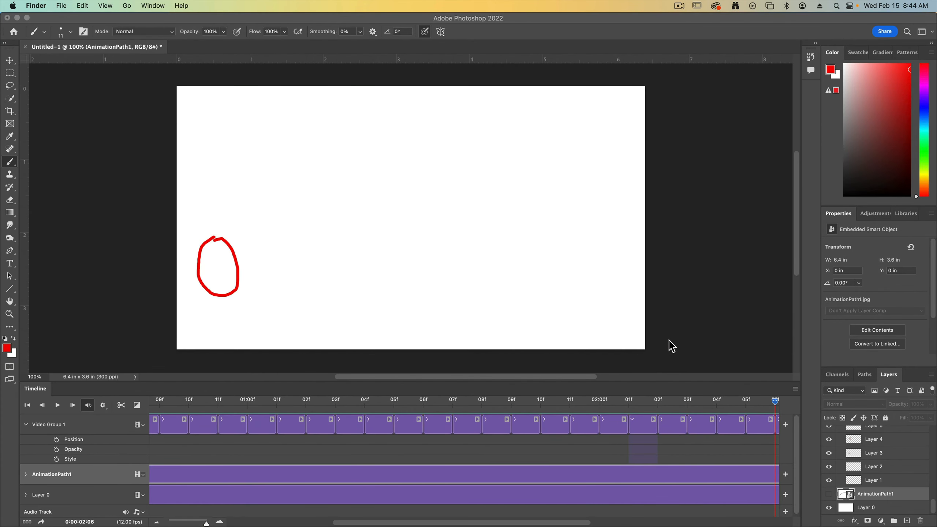
# Step: Return to Photoshop and close the Untitled-1 animation document without saving its changes
pyautogui.click(671, 346)
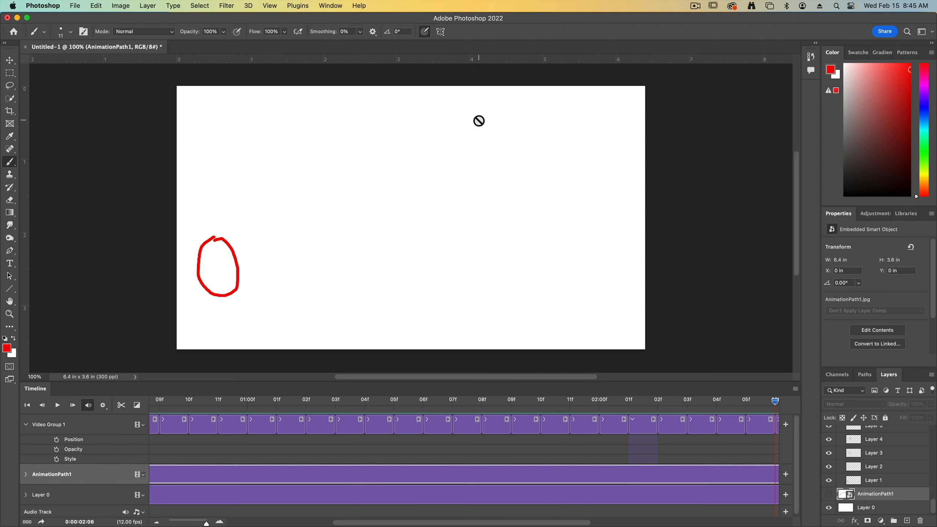
pyautogui.click(25, 46)
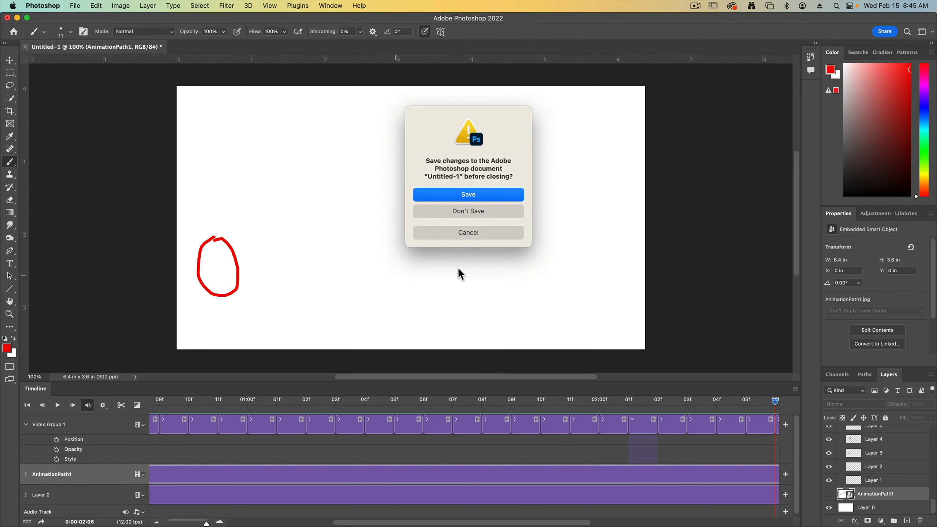
pyautogui.click(458, 216)
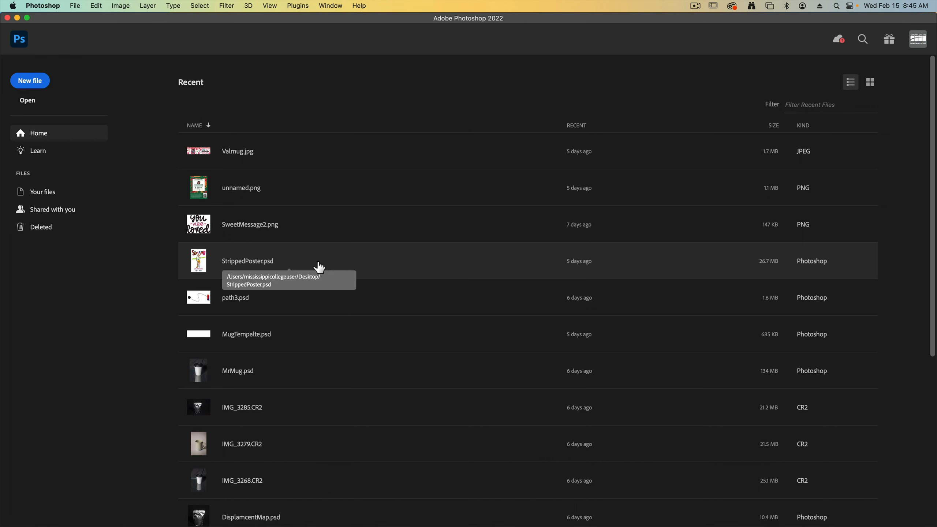
# Step: Create a new 1920 by 1080 pixel document at 300 pixels/inch with a white background
pyautogui.click(27, 86)
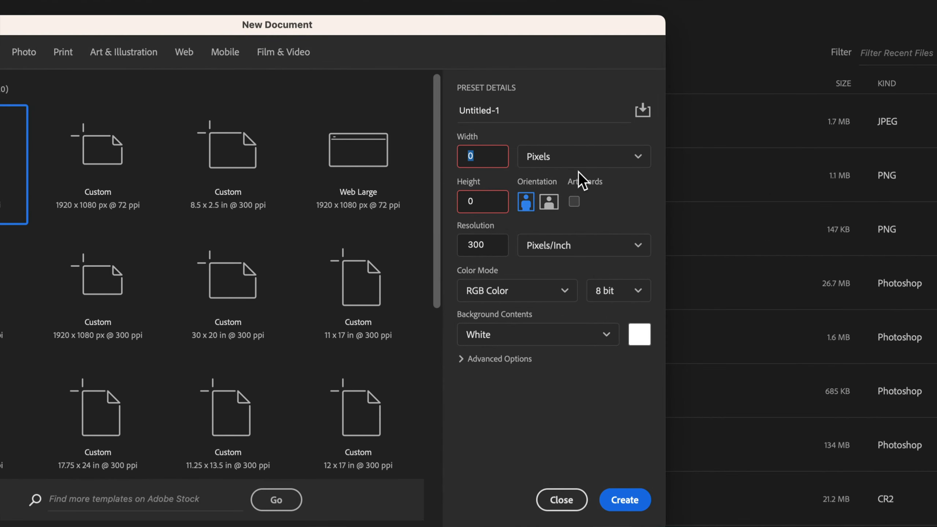
pyautogui.write('2920')
pyautogui.press('BackSpace')
pyautogui.press('BackSpace')
pyautogui.press('BackSpace')
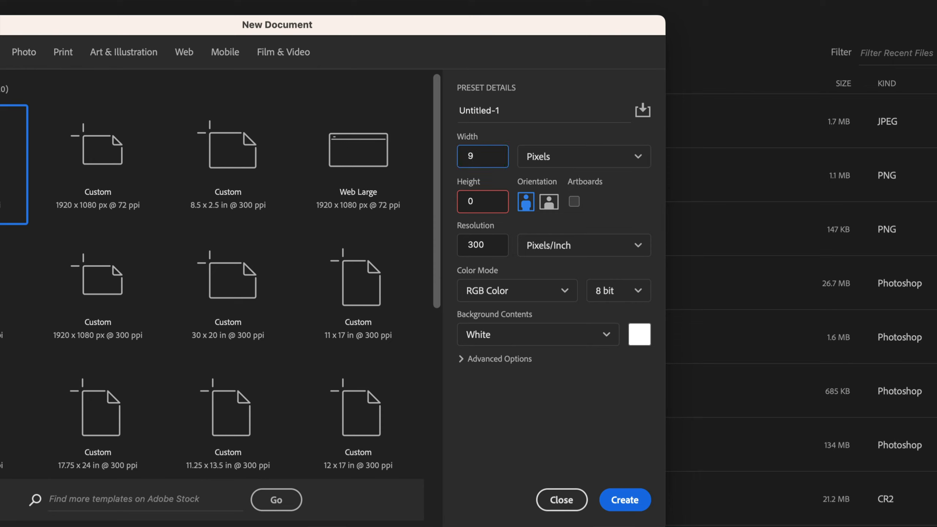
pyautogui.write('1920')
pyautogui.press('Tab')
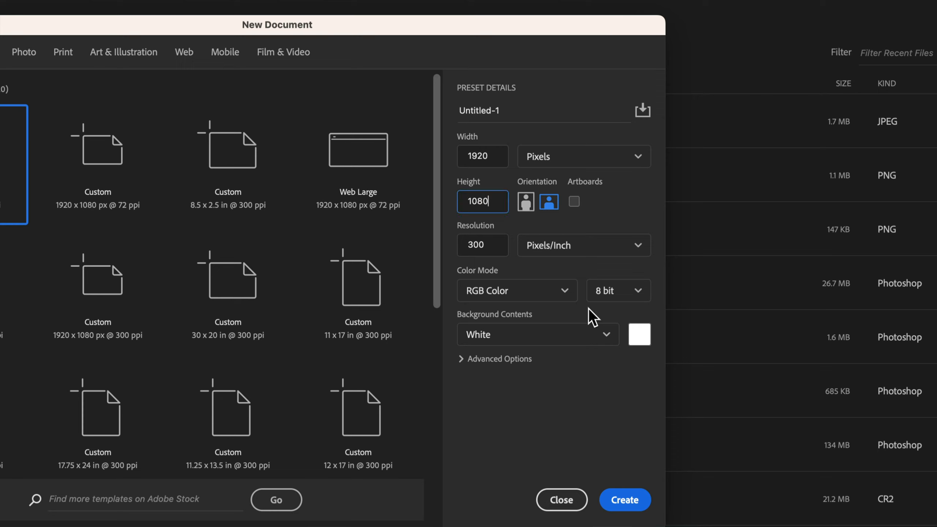
pyautogui.click(620, 500)
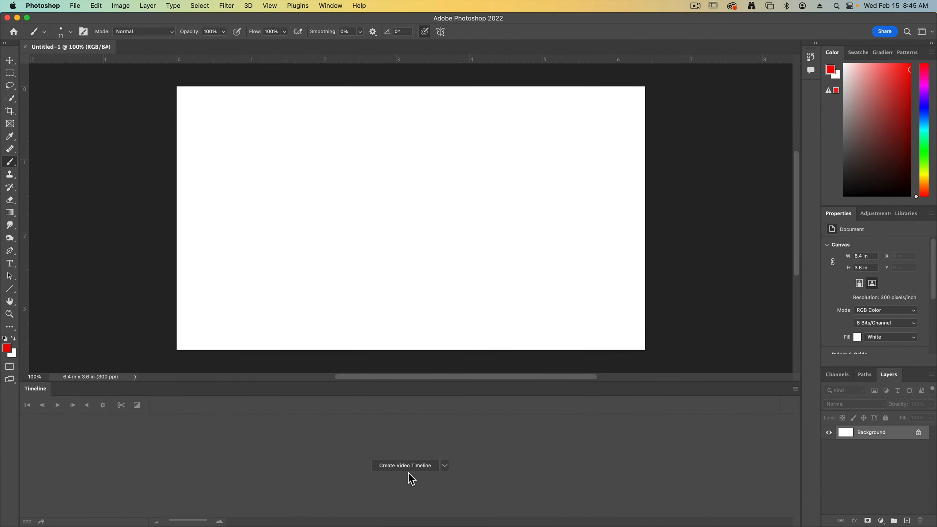
# Step: Create a video timeline for the new document and set its frame rate to 12 fps
pyautogui.click(405, 466)
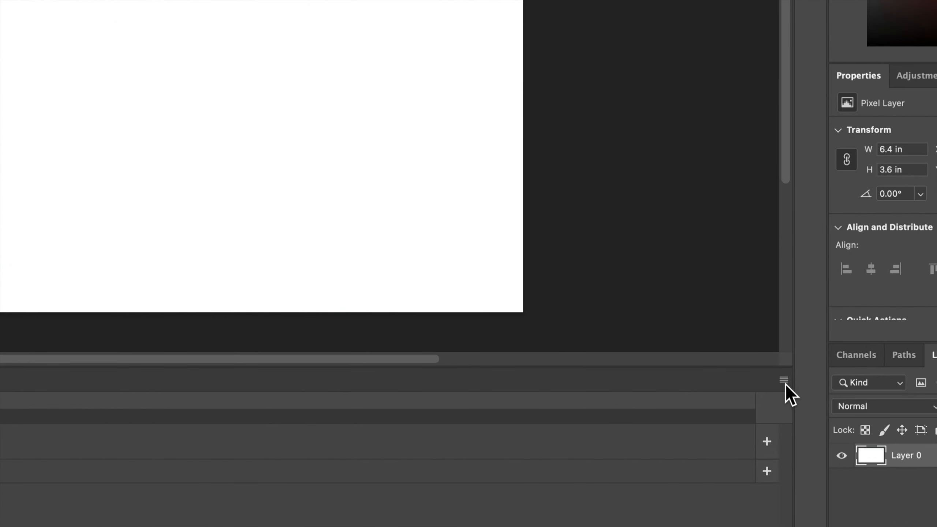
pyautogui.click(795, 389)
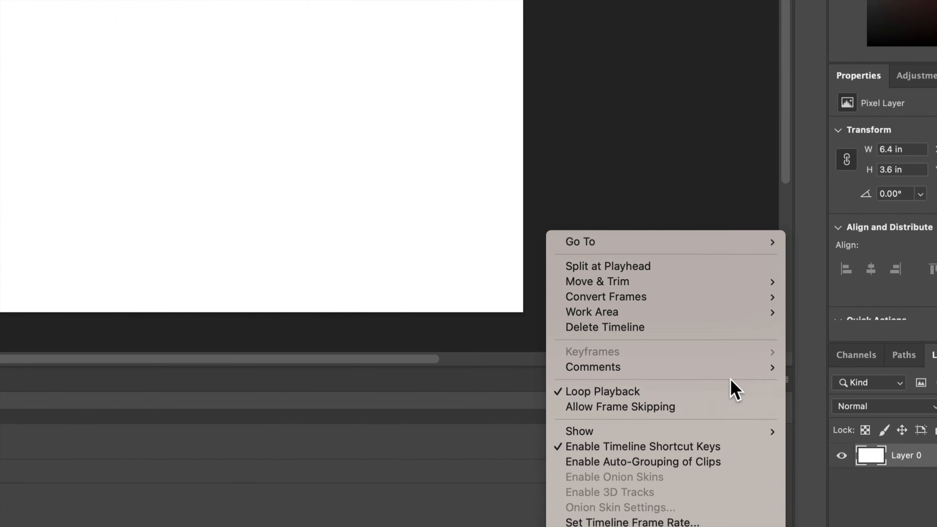
pyautogui.click(712, 520)
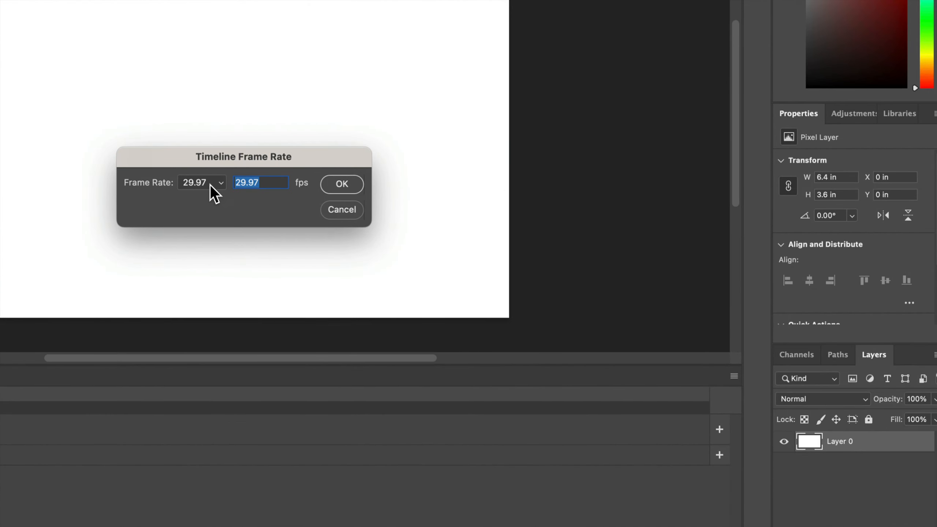
pyautogui.click(210, 184)
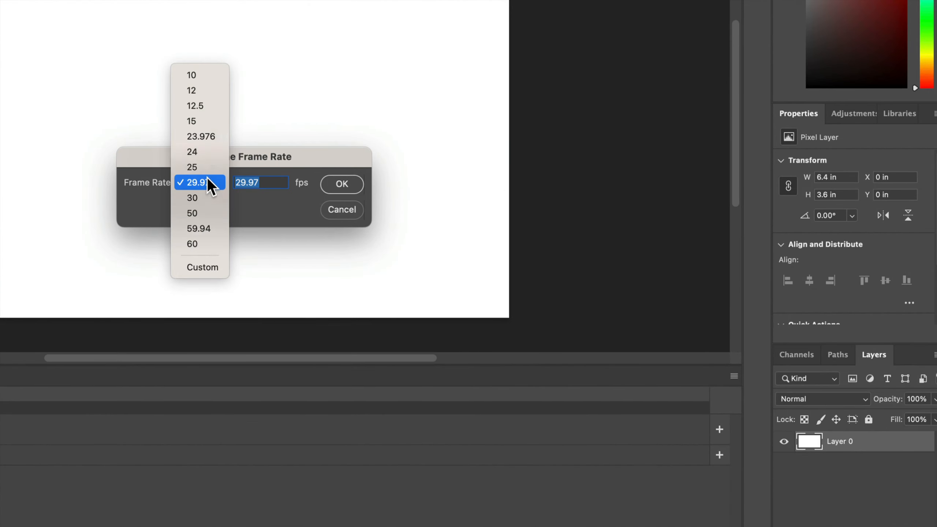
pyautogui.click(200, 91)
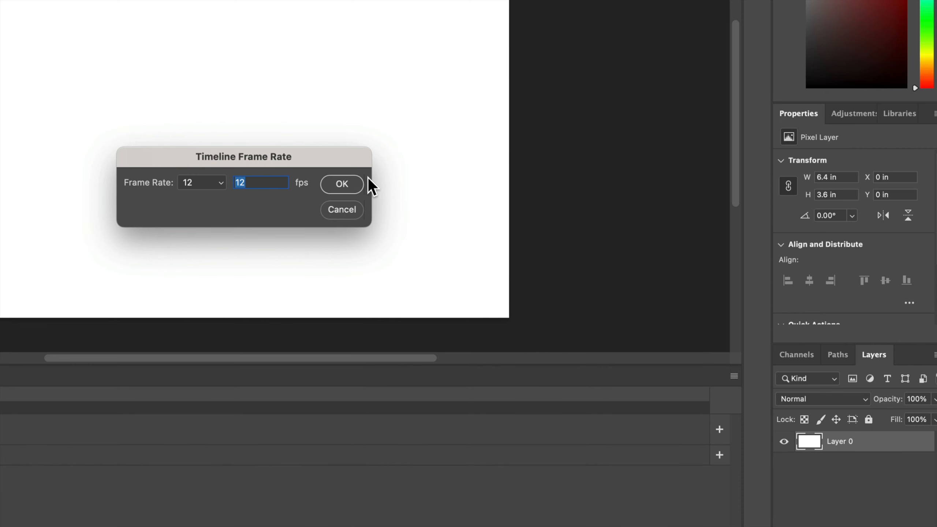
pyautogui.click(354, 184)
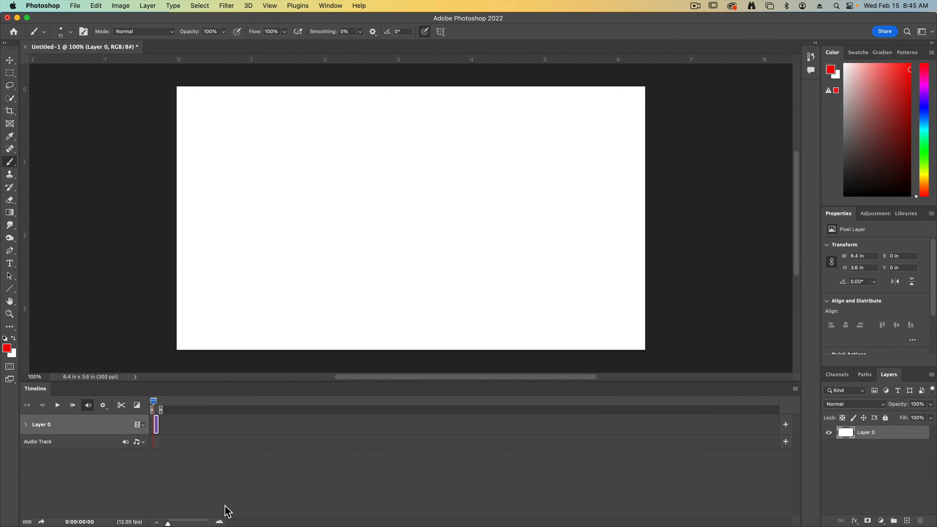
# Step: Trim the Layer 0 clip so it ends at 03:00f on the timeline
pyautogui.moveTo(168, 523); pyautogui.dragTo(190, 523)
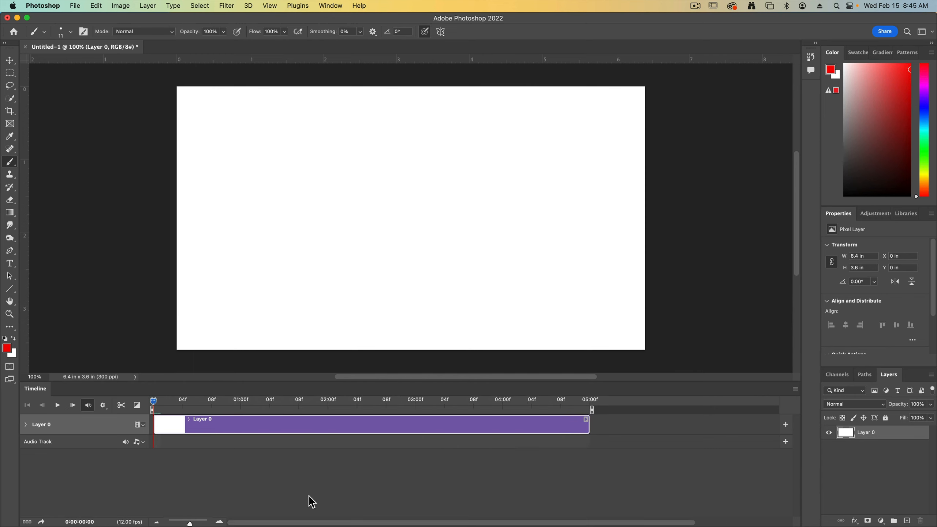
pyautogui.moveTo(589, 428); pyautogui.dragTo(414, 425)
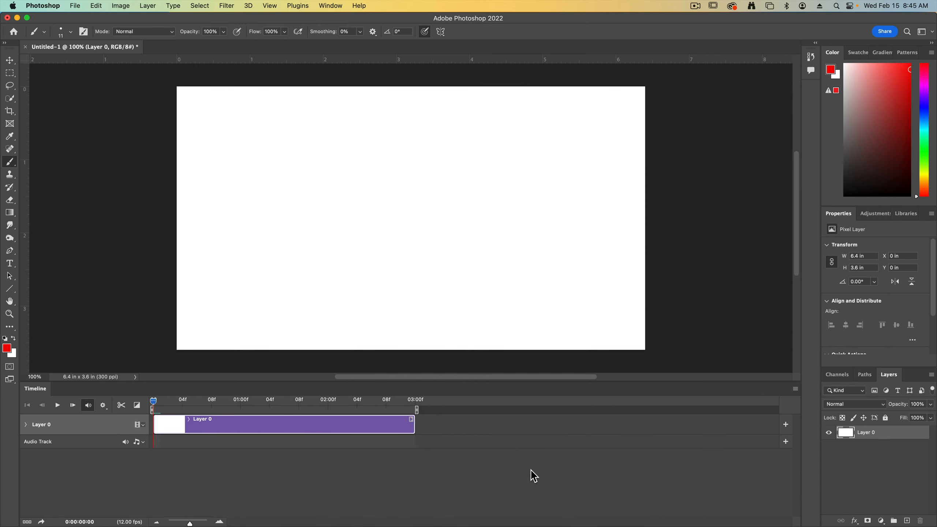
pyautogui.click(530, 473)
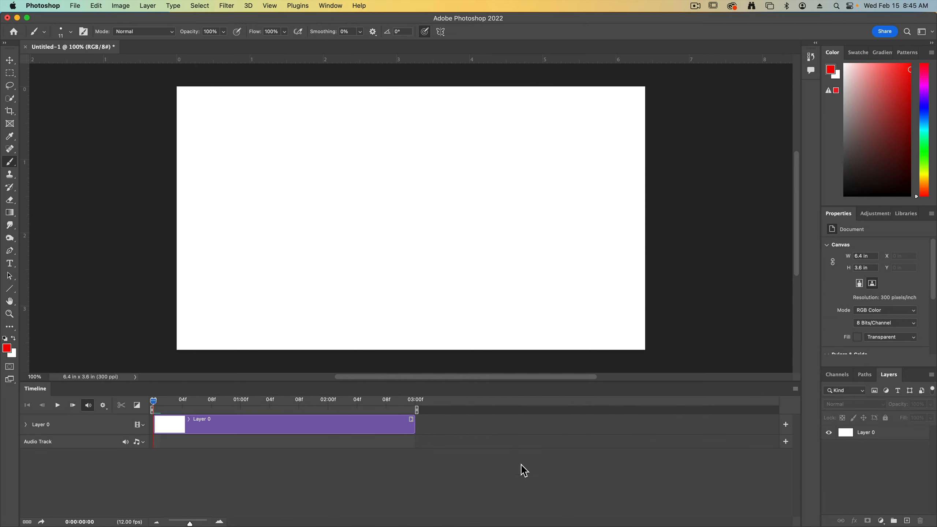
# Step: Place AnimationPath2.jpg from the Animation Paths folder as an embedded image at its default position and size
pyautogui.click(75, 5)
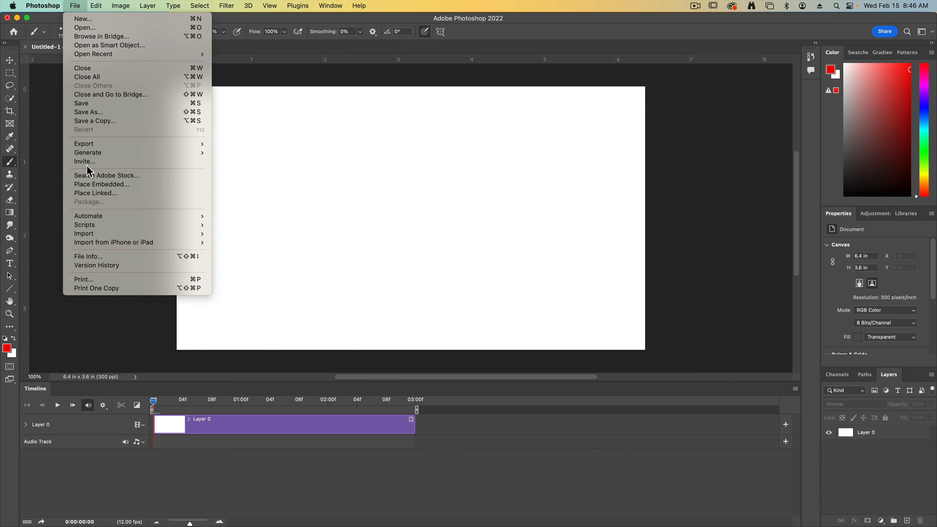
pyautogui.click(97, 184)
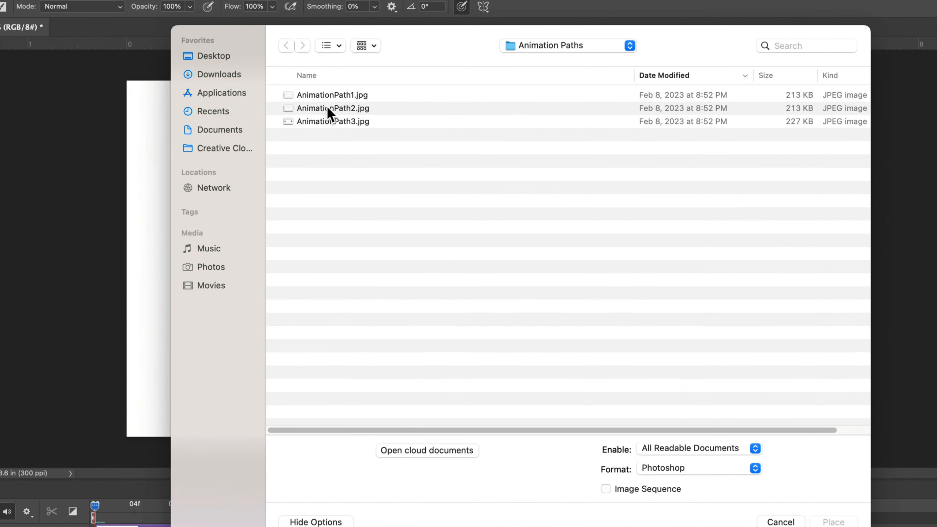
pyautogui.click(327, 107)
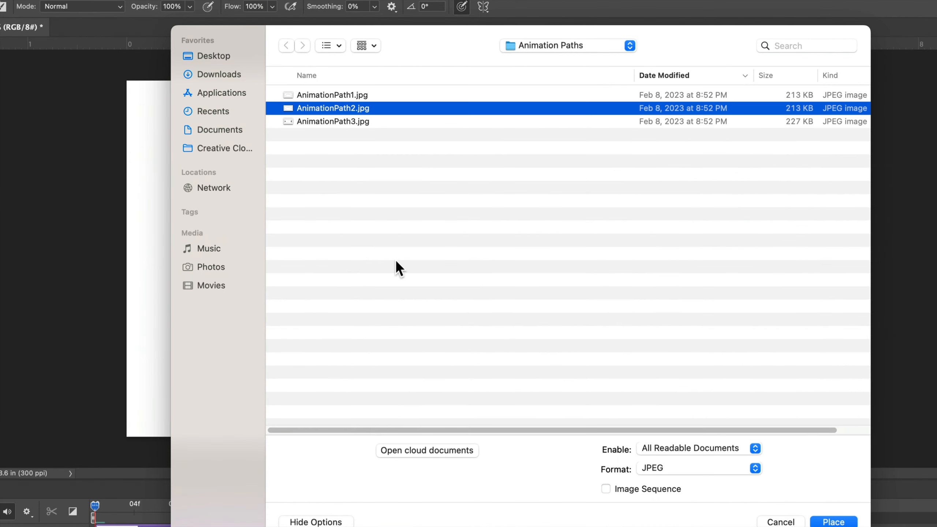
pyautogui.click(699, 413)
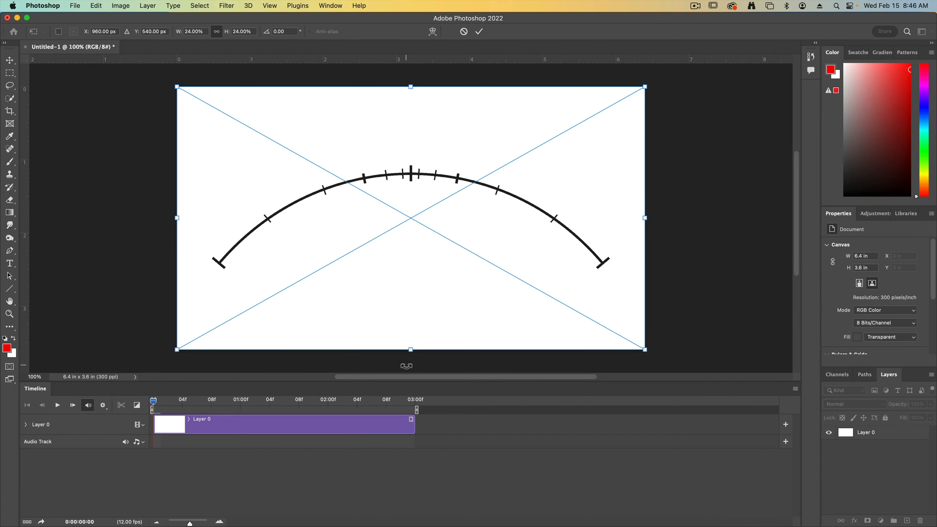
pyautogui.press('Return')
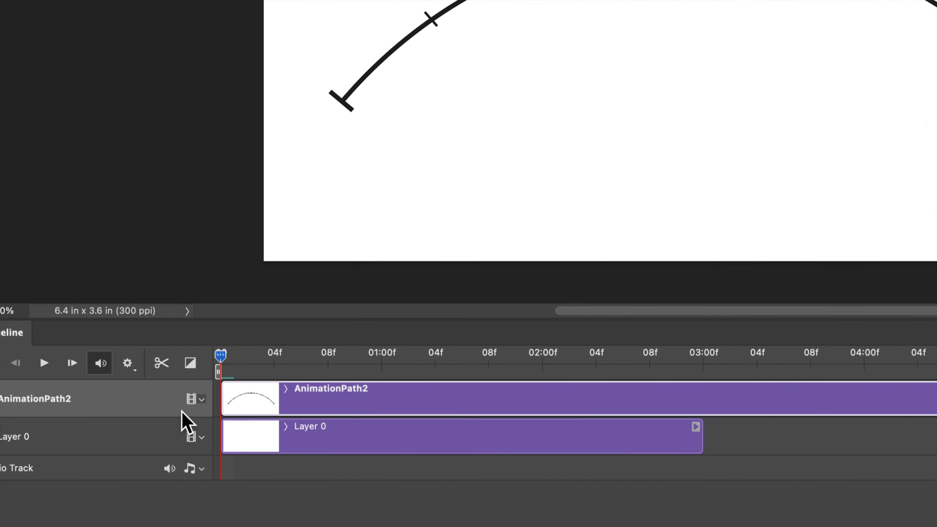
# Step: Create a new video group above the AnimationPath2 track and add a blank layer inside it
pyautogui.click(186, 397)
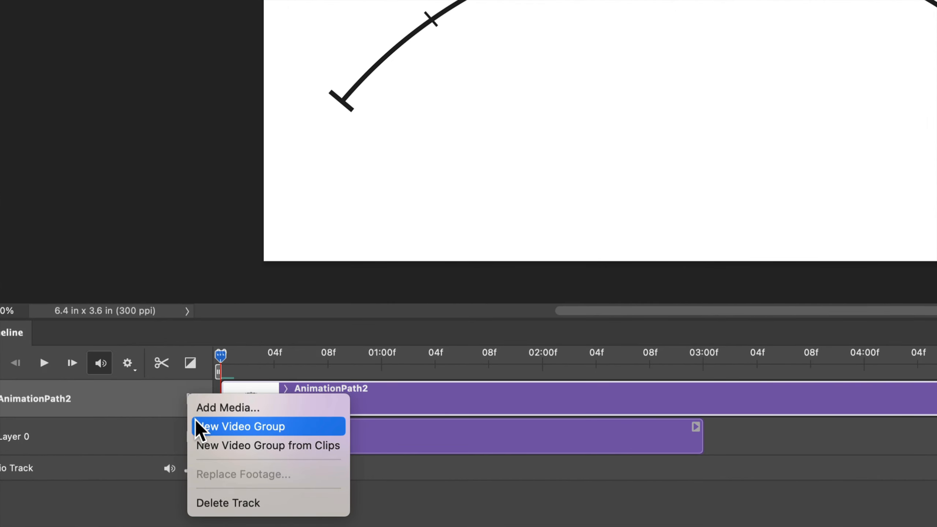
pyautogui.click(249, 426)
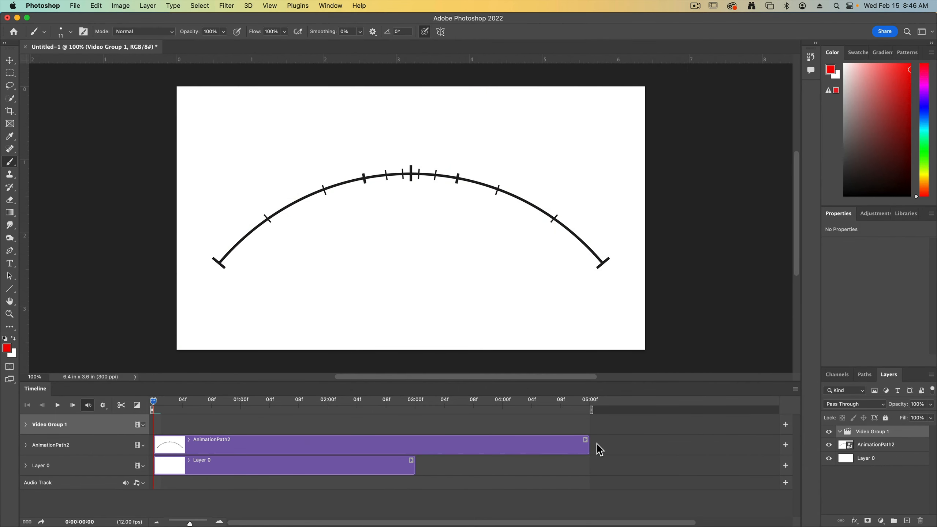
pyautogui.click(906, 520)
# Step: Trim the AnimationPath2 clip to end at 03:00f and shorten the Layer 1 clip to a single frame
pyautogui.moveTo(588, 445); pyautogui.dragTo(415, 448)
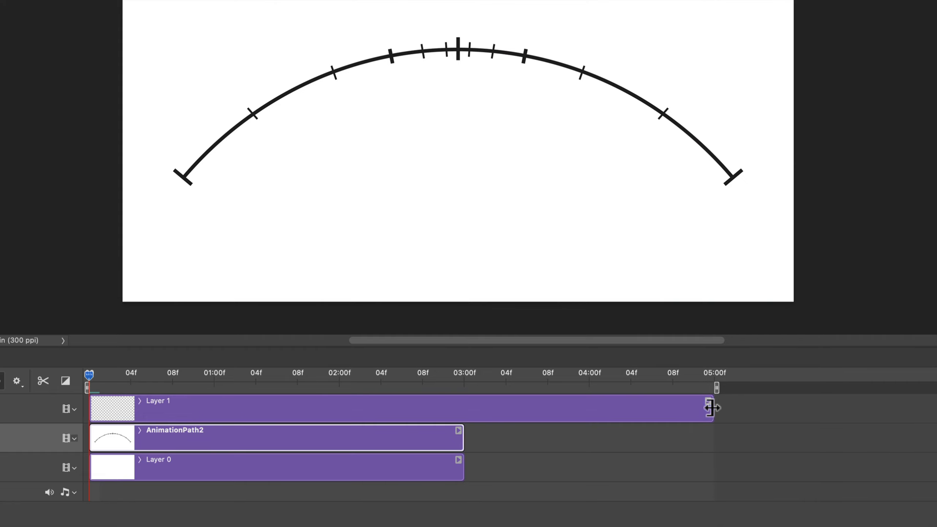
pyautogui.moveTo(711, 407); pyautogui.dragTo(63, 414)
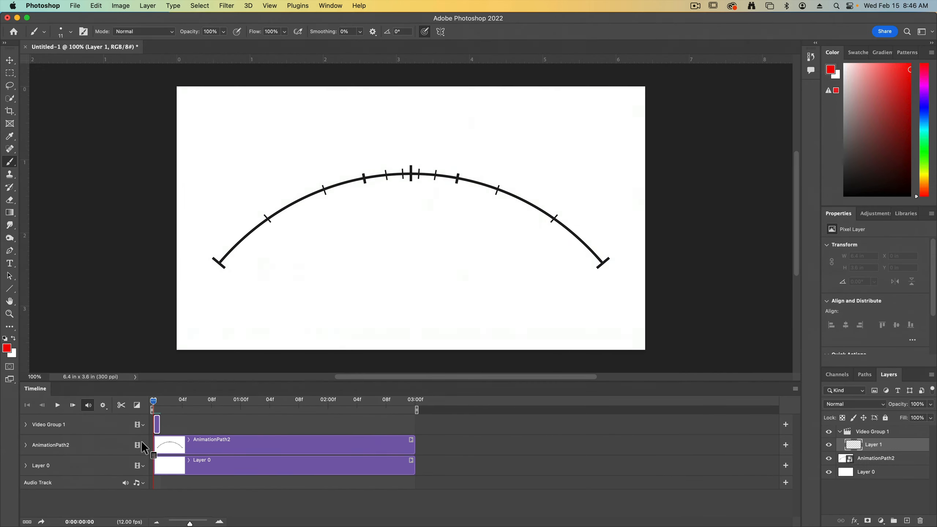
# Step: Fill Video Group 1 with blank one-frame layers up to Layer 36, so the clips reach 03:00f
pyautogui.moveTo(195, 522); pyautogui.dragTo(207, 521)
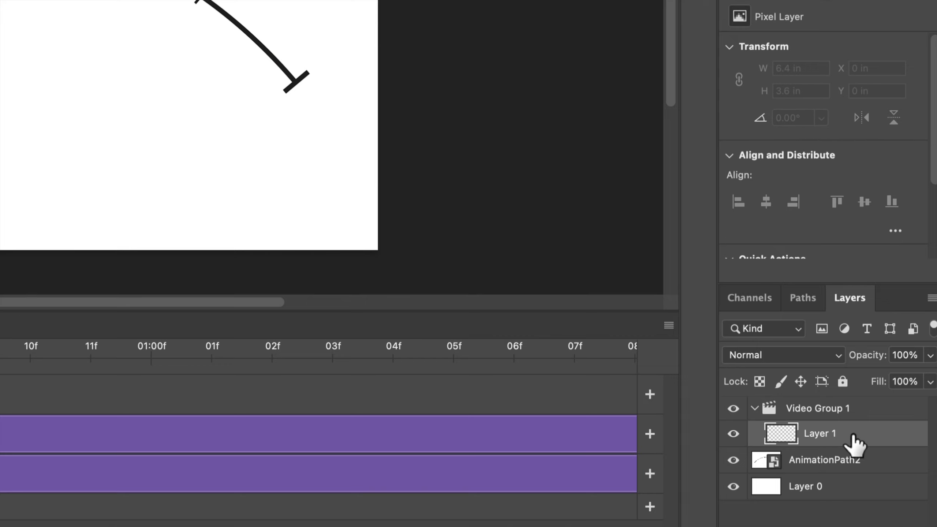
pyautogui.press('alt+shift+super+n')
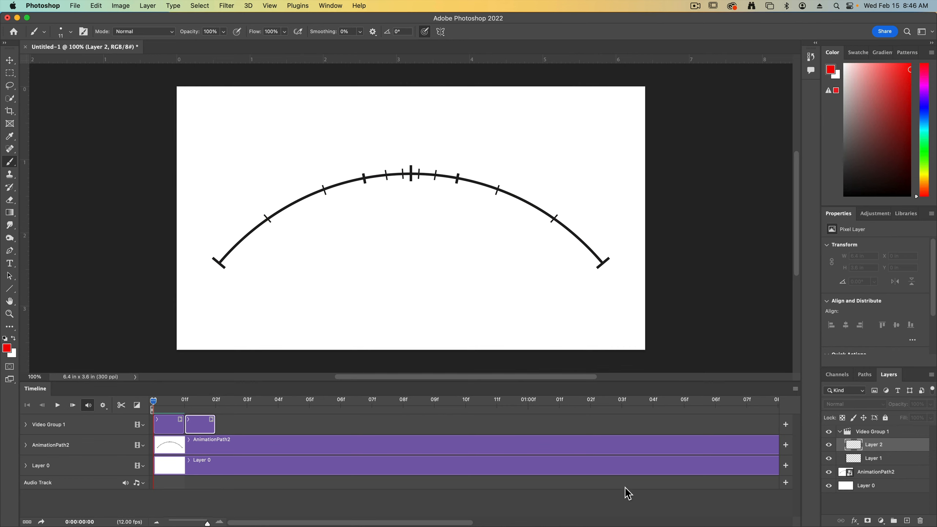
pyautogui.press('alt+shift+super+n')
pyautogui.press('alt+shift+super+n')
pyautogui.press('alt+shift+super+n')
pyautogui.press('alt+shift+super+n')
pyautogui.press('alt+shift+super+n')
pyautogui.press('alt+shift+super+n')
pyautogui.press('alt+shift+super+n')
pyautogui.press('alt+shift+super+n')
pyautogui.press('alt+shift+super+n')
pyautogui.press('alt+shift+super+n')
pyautogui.press('alt+shift+super+n')
pyautogui.press('alt+shift+super+n')
pyautogui.press('alt+shift+super+n')
pyautogui.press('alt+shift+super+n')
pyautogui.press('alt+shift+super+n')
pyautogui.press('alt+shift+super+n')
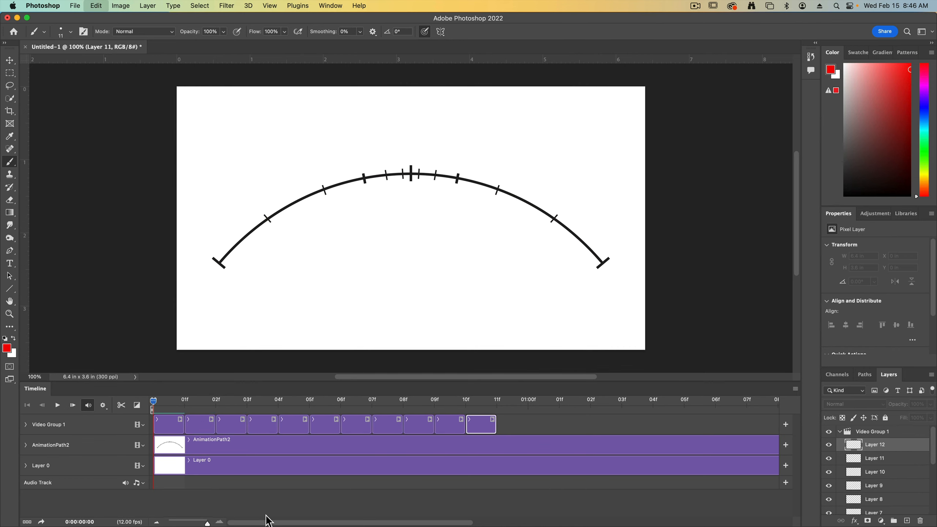
pyautogui.press('alt+shift+super+n')
pyautogui.press('alt+shift+super+n')
pyautogui.press('alt+shift+super+n')
pyautogui.press('alt+shift+super+n')
pyautogui.press('alt+shift+super+n')
pyautogui.moveTo(272, 522); pyautogui.dragTo(528, 522)
pyautogui.press('alt+shift+super+n')
pyautogui.press('alt+shift+super+n')
pyautogui.press('alt+shift+super+n')
pyautogui.press('alt+shift+super+n')
pyautogui.press('alt+shift+super+n')
pyautogui.press('alt+shift+super+n')
pyautogui.press('alt+shift+super+n')
pyautogui.press('alt+shift+super+n')
pyautogui.press('alt+shift+super+n')
pyautogui.press('alt+shift+super+n')
pyautogui.press('alt+shift+super+n')
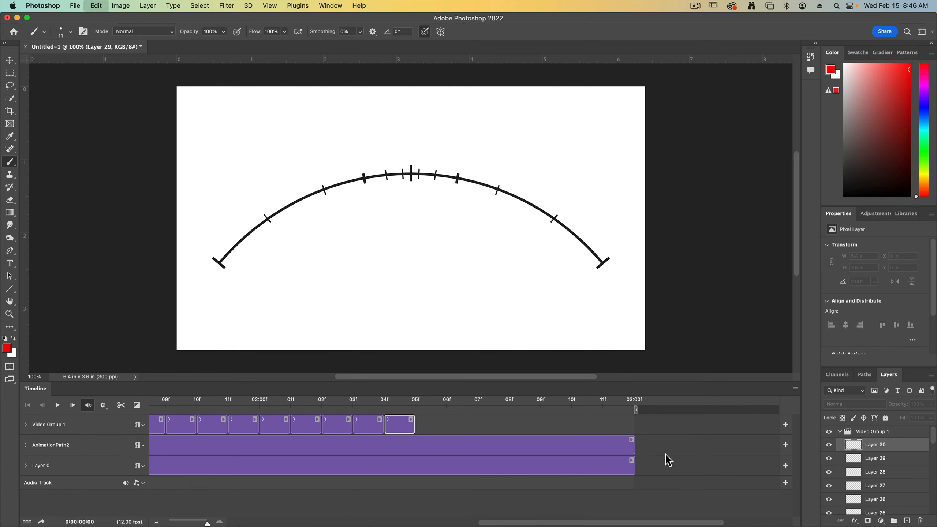
pyautogui.press('alt+shift+super+n')
pyautogui.press('alt+shift+super+n')
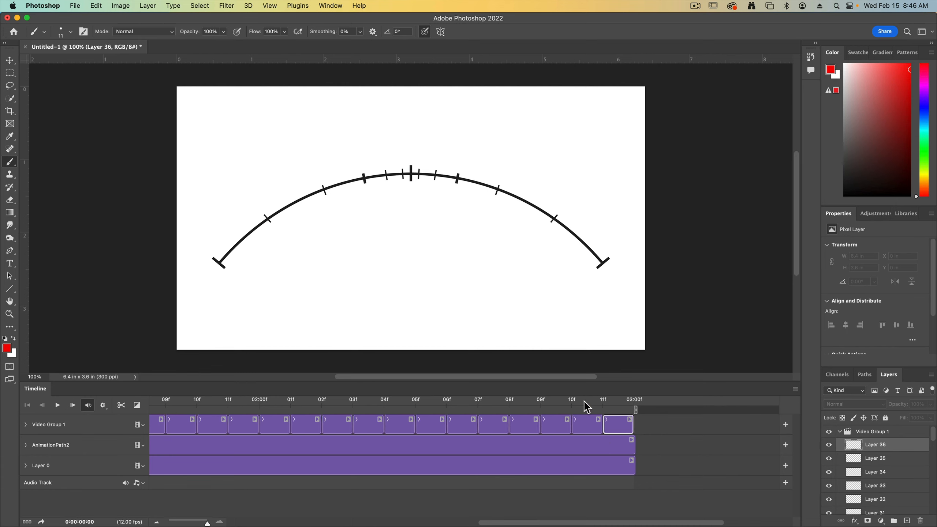
# Step: Select the first one-frame clip in Video Group 1 and enable onion skins for the timeline
pyautogui.moveTo(638, 523); pyautogui.dragTo(372, 513)
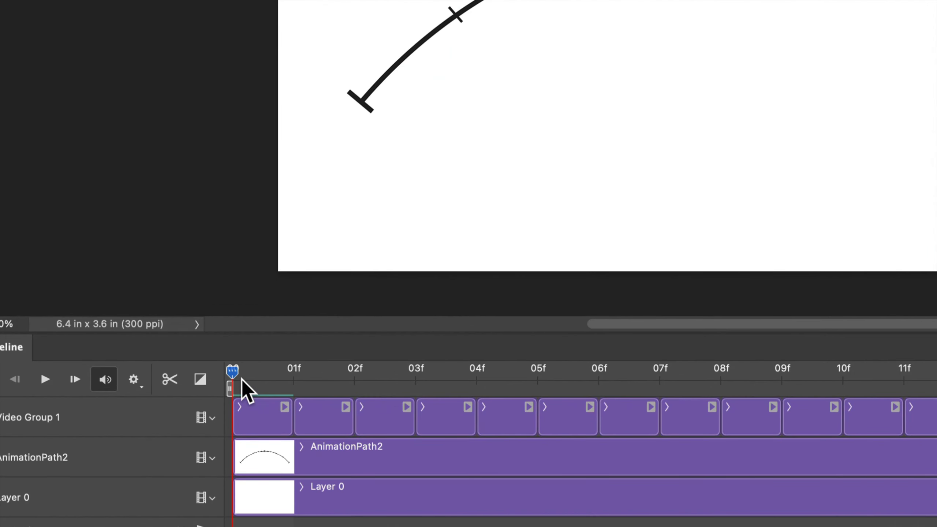
pyautogui.click(255, 417)
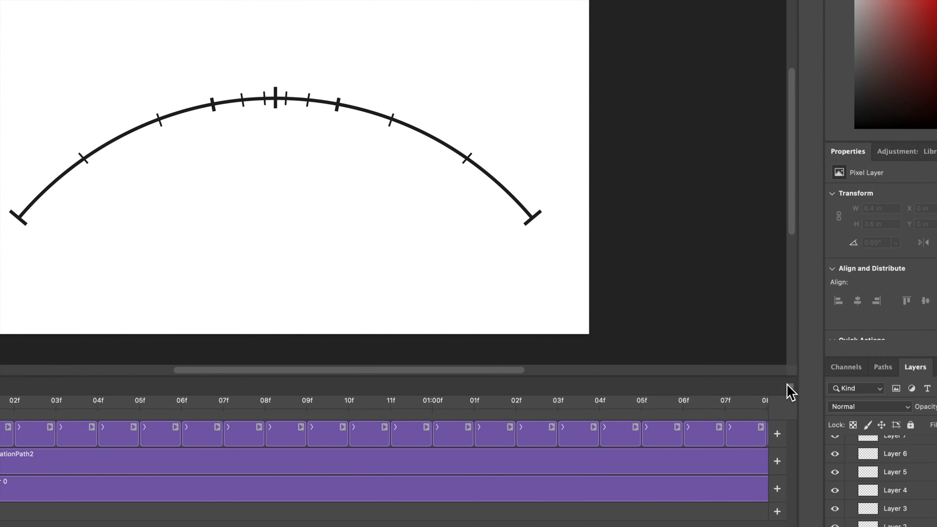
pyautogui.click(788, 386)
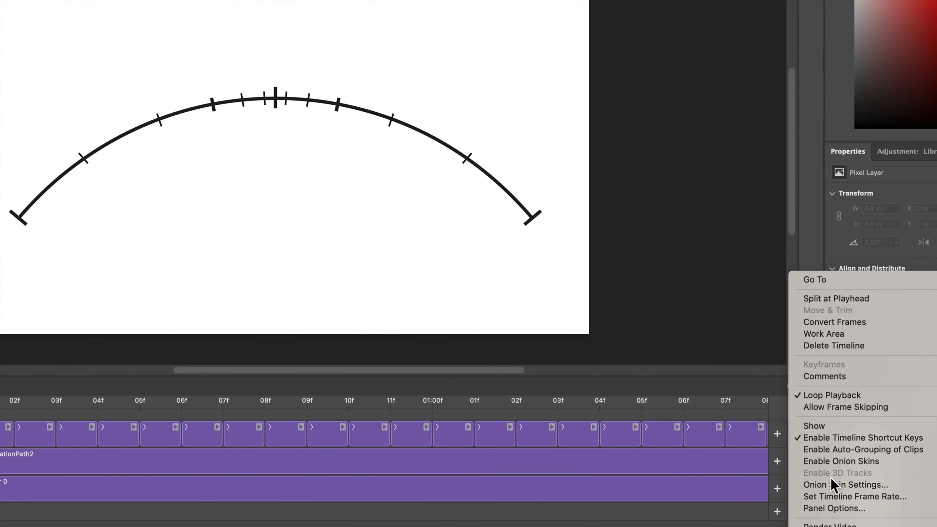
pyautogui.click(862, 462)
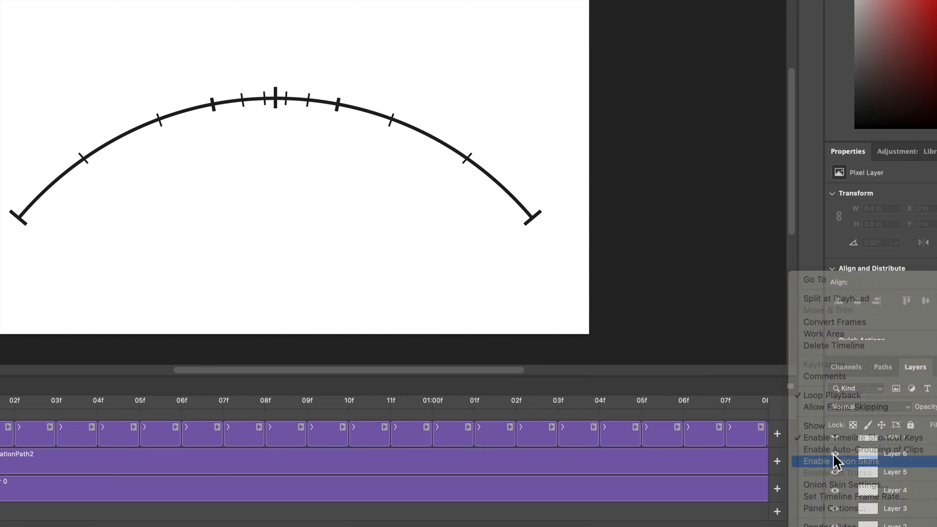
pyautogui.click(788, 388)
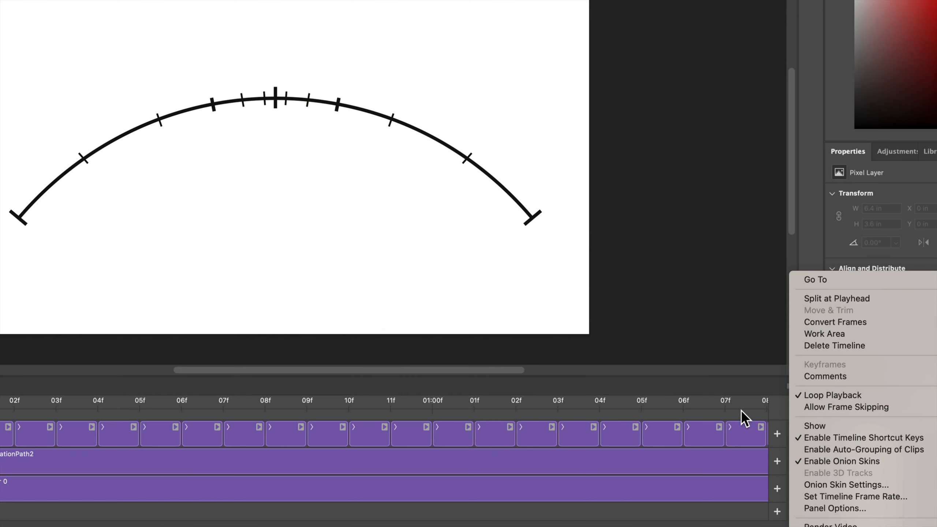
pyautogui.click(741, 376)
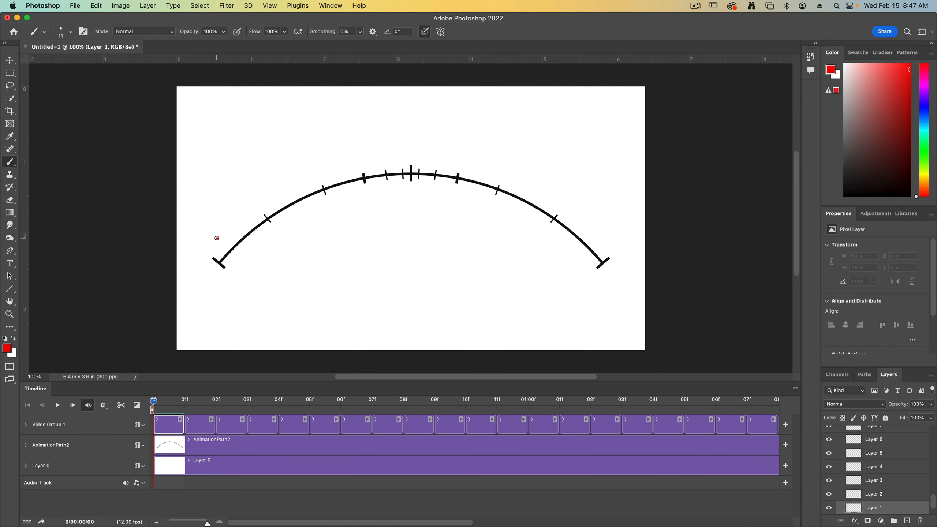
# Step: Paint a red circle around the arc's left end mark on Layer 1, and advance to Layer 2 at frame 01
pyautogui.moveTo(203, 275)
pyautogui.mouseDown()
pyautogui.moveTo(234, 283)
pyautogui.moveTo(238, 255)
pyautogui.moveTo(224, 241)
pyautogui.mouseUp()
pyautogui.press('Right')
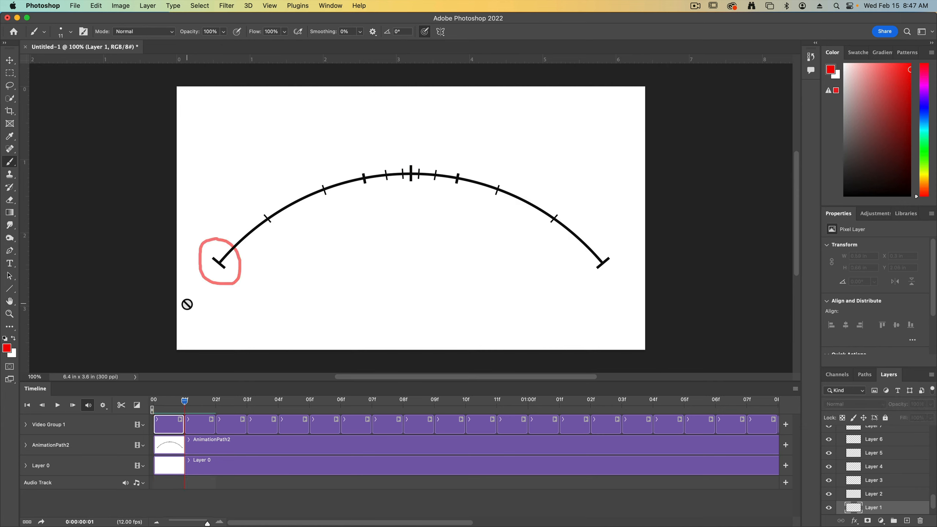
pyautogui.hotkey('alt', ']')
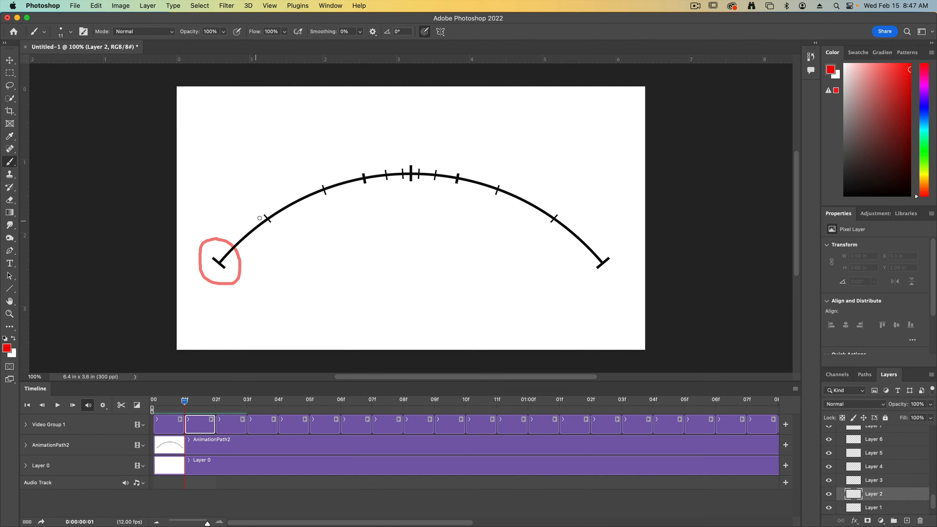
pyautogui.moveTo(266, 200); pyautogui.dragTo(251, 208)
pyautogui.moveTo(249, 256); pyautogui.dragTo(277, 241)
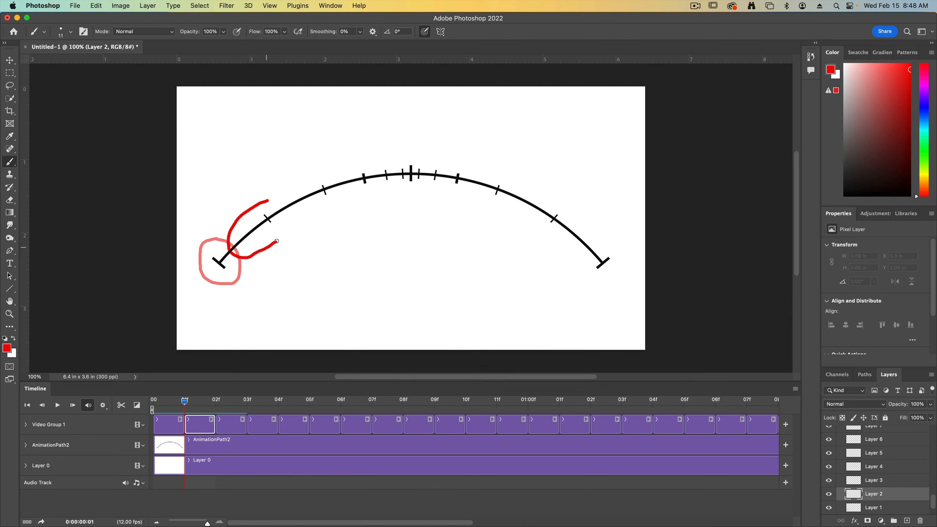
pyautogui.moveTo(293, 202); pyautogui.dragTo(268, 200)
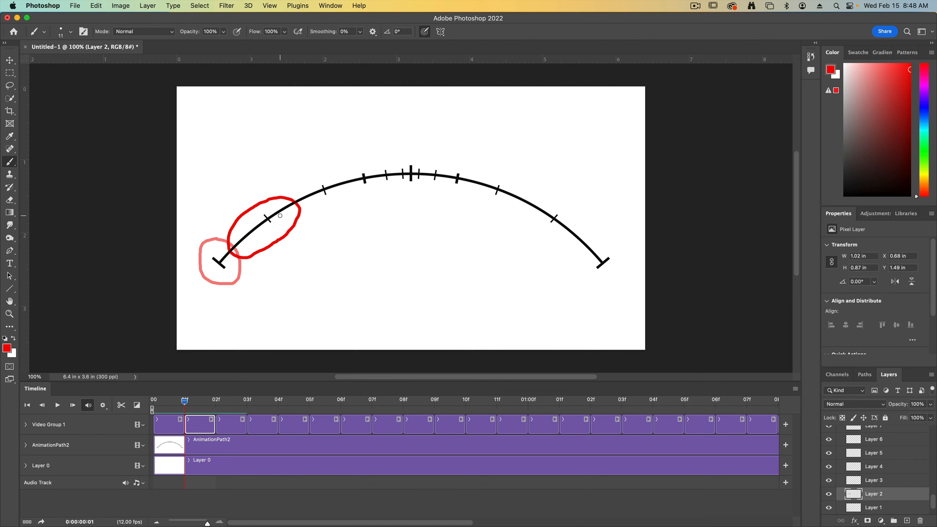
pyautogui.press('super+z')
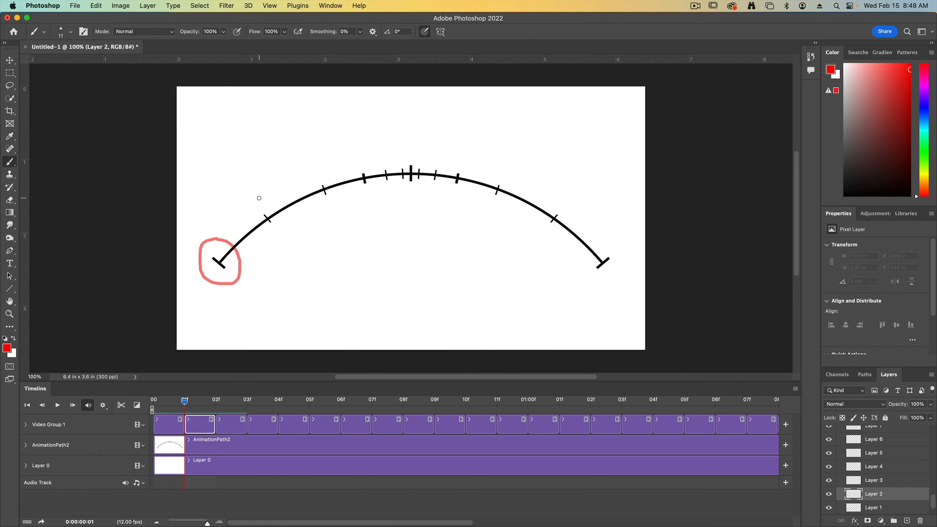
# Step: Paint a red oval about 0.93 by 0.77 in around the arc's first inner tick on Layer 2, and a circle around the second on Layer 3
pyautogui.moveTo(237, 241)
pyautogui.mouseDown()
pyautogui.moveTo(275, 240)
pyautogui.moveTo(293, 220)
pyautogui.moveTo(296, 207)
pyautogui.moveTo(260, 198)
pyautogui.mouseUp()
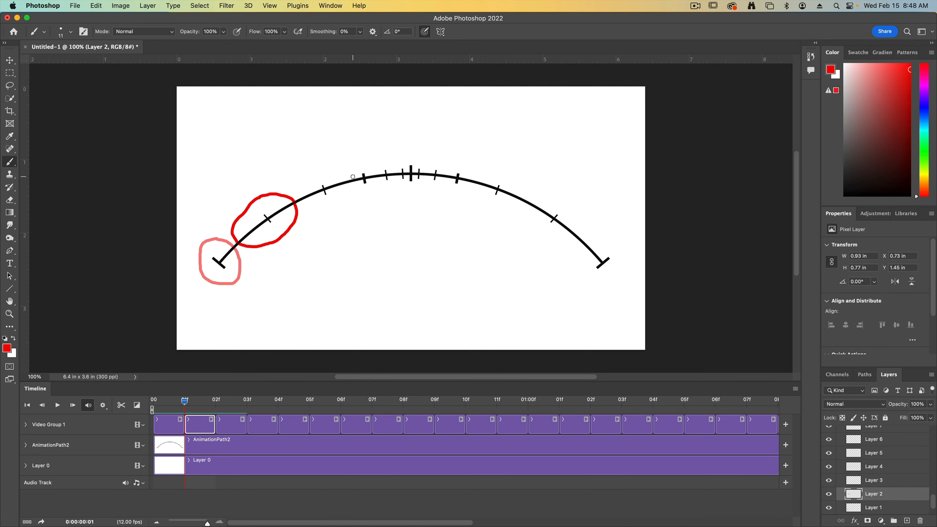
pyautogui.press('Right')
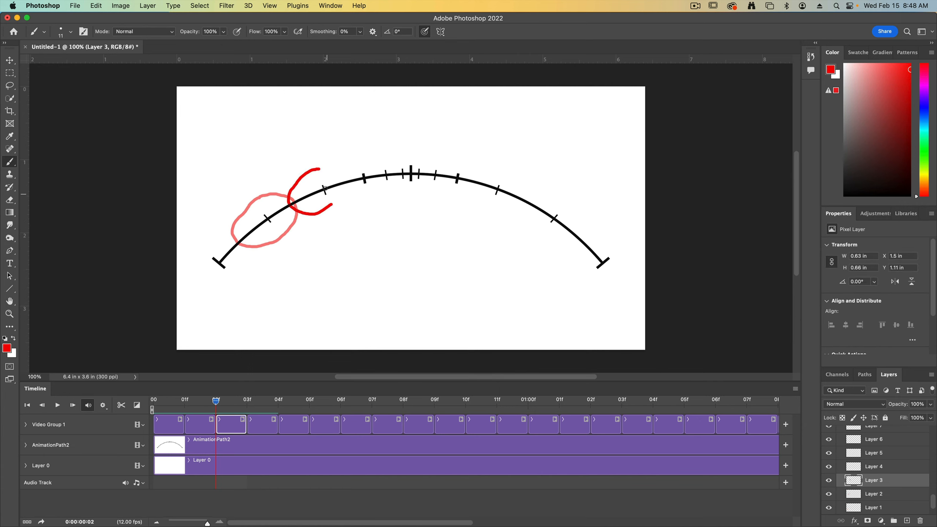
pyautogui.press('super+z')
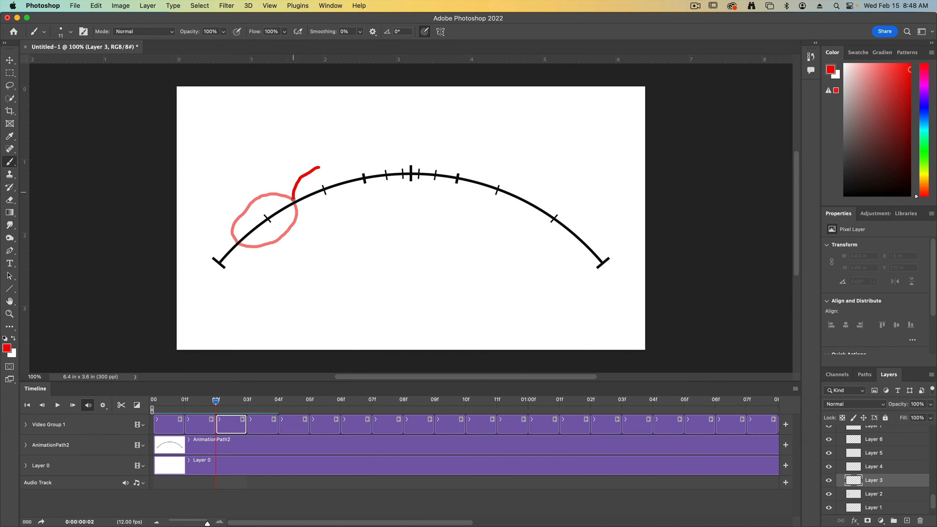
pyautogui.moveTo(302, 210)
pyautogui.mouseDown()
pyautogui.moveTo(336, 206)
pyautogui.moveTo(347, 189)
pyautogui.moveTo(317, 167)
pyautogui.mouseUp()
# Step: Paint a red circle about 0.59 by 0.67 in around the thick third inner tick on Layer 4 at frame 03
pyautogui.press('Right')
pyautogui.hotkey('alt', ']')
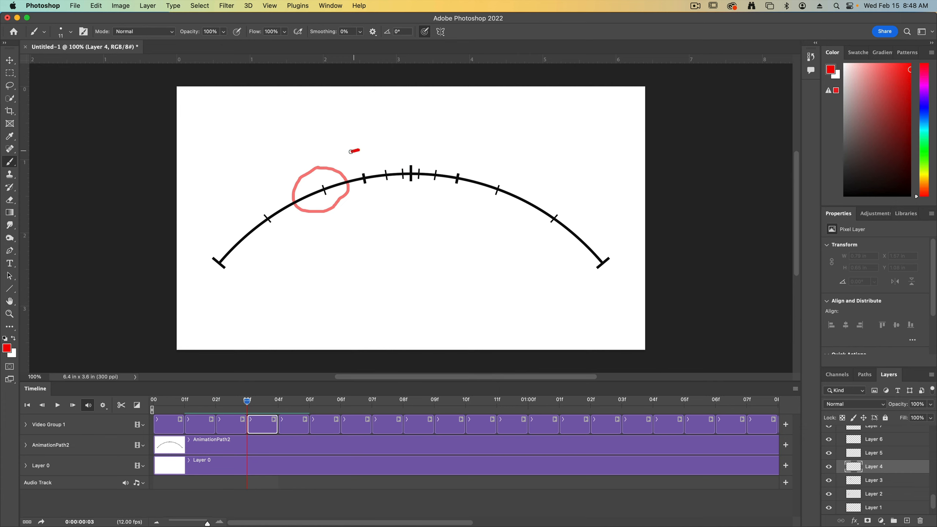
pyautogui.moveTo(350, 151)
pyautogui.mouseDown()
pyautogui.moveTo(335, 188)
pyautogui.moveTo(361, 194)
pyautogui.moveTo(388, 182)
pyautogui.moveTo(373, 152)
pyautogui.moveTo(345, 174)
pyautogui.moveTo(363, 152)
pyautogui.moveTo(355, 157)
pyautogui.moveTo(345, 184)
pyautogui.moveTo(359, 197)
pyautogui.moveTo(381, 183)
pyautogui.moveTo(362, 152)
pyautogui.mouseUp()
pyautogui.press('super+z')
pyautogui.press('super+z')
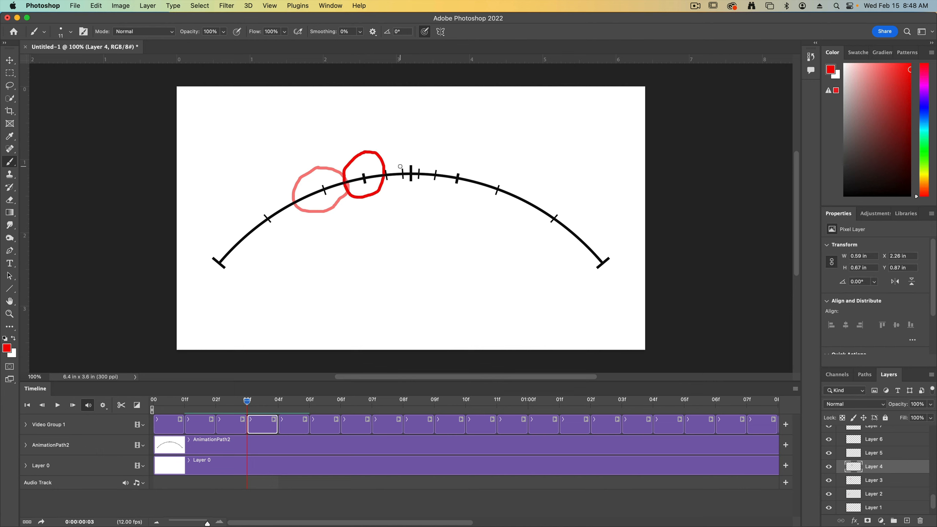
# Step: Paint a red circle about 0.65 in across around the fourth inner tick on Layer 5 at frame 04, redoing unsatisfactory strokes
pyautogui.press('Right')
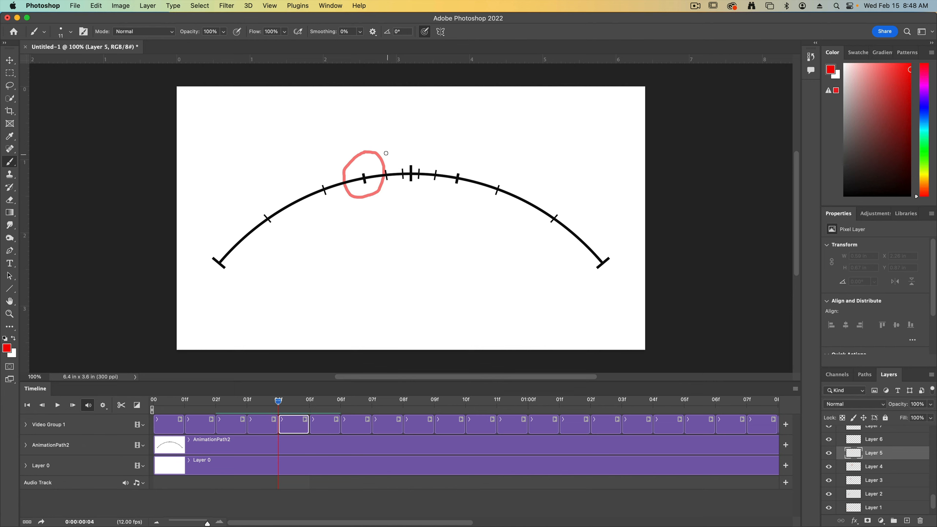
pyautogui.moveTo(380, 153)
pyautogui.mouseDown()
pyautogui.moveTo(374, 160)
pyautogui.moveTo(384, 150)
pyautogui.mouseUp()
pyautogui.press('super+z')
pyautogui.moveTo(404, 164)
pyautogui.mouseDown()
pyautogui.moveTo(370, 152)
pyautogui.moveTo(364, 163)
pyautogui.moveTo(376, 190)
pyautogui.moveTo(407, 179)
pyautogui.moveTo(386, 146)
pyautogui.mouseUp()
pyautogui.press('super+z')
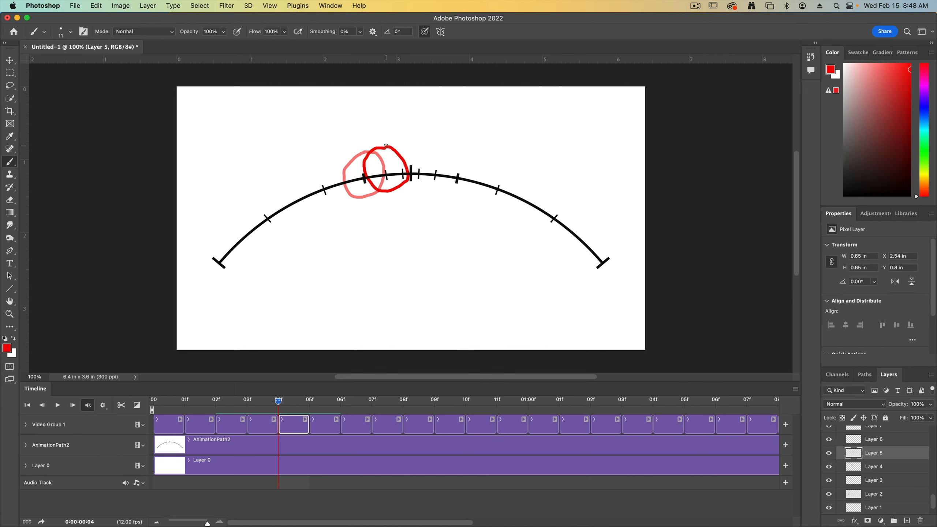
# Step: Paint a red circle around the inner tick just before the arc's centre on Layer 6, and one about 0.68 by 0.73 in around the centre mark on Layer 7
pyautogui.hotkey('alt', ']')
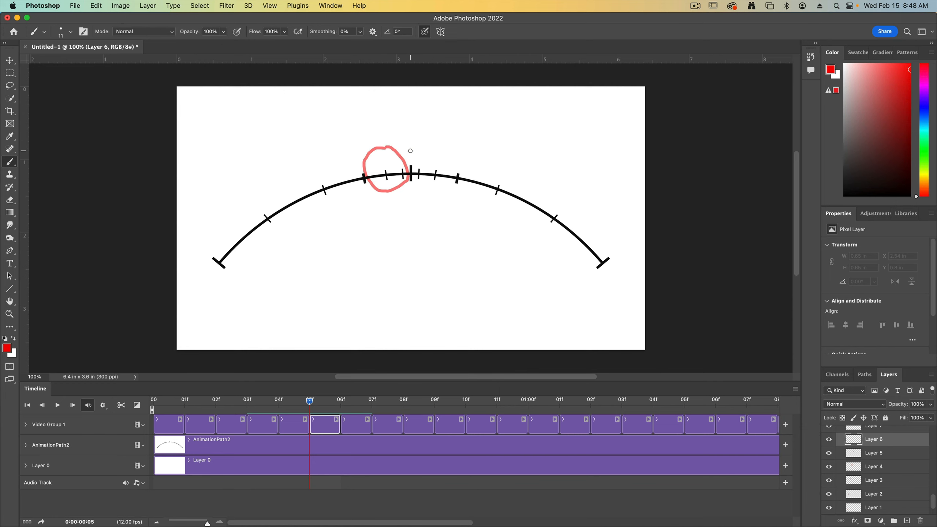
pyautogui.moveTo(401, 148)
pyautogui.mouseDown()
pyautogui.moveTo(383, 160)
pyautogui.moveTo(396, 190)
pyautogui.moveTo(421, 188)
pyautogui.moveTo(426, 168)
pyautogui.moveTo(407, 148)
pyautogui.moveTo(415, 146)
pyautogui.moveTo(400, 151)
pyautogui.moveTo(396, 170)
pyautogui.moveTo(409, 192)
pyautogui.moveTo(424, 193)
pyautogui.moveTo(430, 162)
pyautogui.moveTo(395, 150)
pyautogui.moveTo(390, 176)
pyautogui.moveTo(406, 194)
pyautogui.moveTo(428, 191)
pyautogui.moveTo(435, 178)
pyautogui.moveTo(413, 144)
pyautogui.mouseUp()
pyautogui.hotkey('alt', ']')
pyautogui.press('super+z')
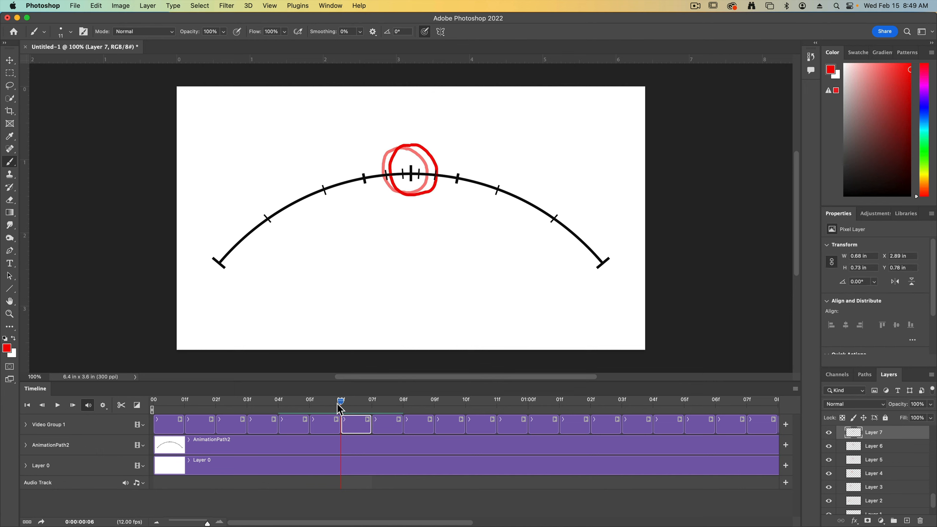
# Step: Paint a red circle around the first tick past the arc's centre mark on Layer 8 at frame 07, redoing the first stroke
pyautogui.moveTo(339, 408); pyautogui.dragTo(370, 405)
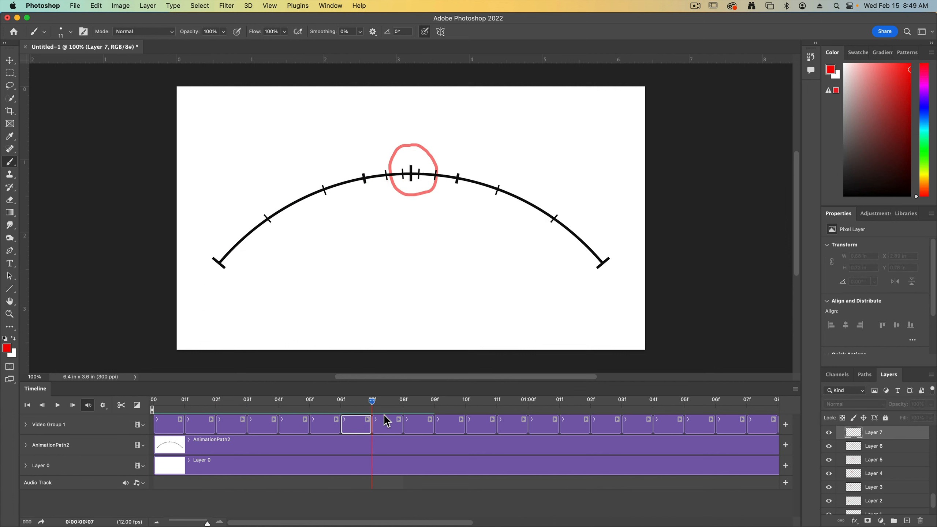
pyautogui.press('super+alt+shift+n')
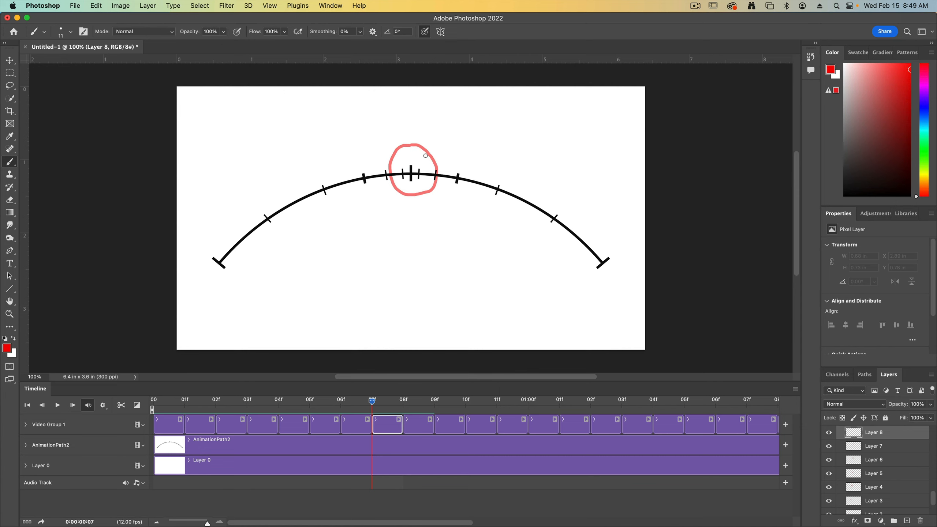
pyautogui.moveTo(403, 172); pyautogui.dragTo(402, 185)
pyautogui.press('super+z')
pyautogui.moveTo(423, 145)
pyautogui.mouseDown()
pyautogui.moveTo(401, 146)
pyautogui.moveTo(394, 173)
pyautogui.moveTo(404, 194)
pyautogui.moveTo(426, 197)
pyautogui.moveTo(429, 151)
pyautogui.moveTo(418, 144)
pyautogui.mouseUp()
# Step: Paint a red circle around the second tick past the arc's centre on Layer 9 at frame 08, and around the thick third tick on Layer 10
pyautogui.press('Right')
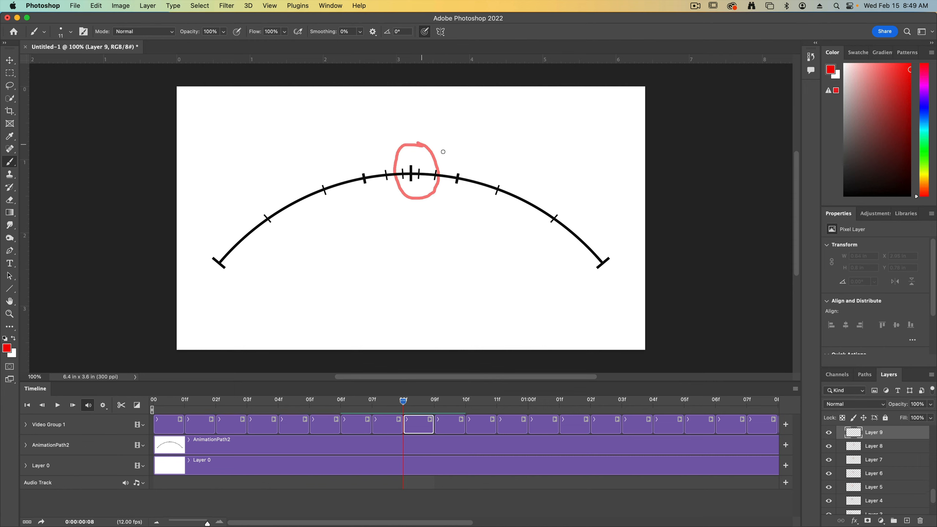
pyautogui.moveTo(443, 144)
pyautogui.mouseDown()
pyautogui.moveTo(423, 146)
pyautogui.moveTo(413, 163)
pyautogui.moveTo(427, 196)
pyautogui.moveTo(457, 189)
pyautogui.moveTo(441, 147)
pyautogui.mouseUp()
pyautogui.press('Right')
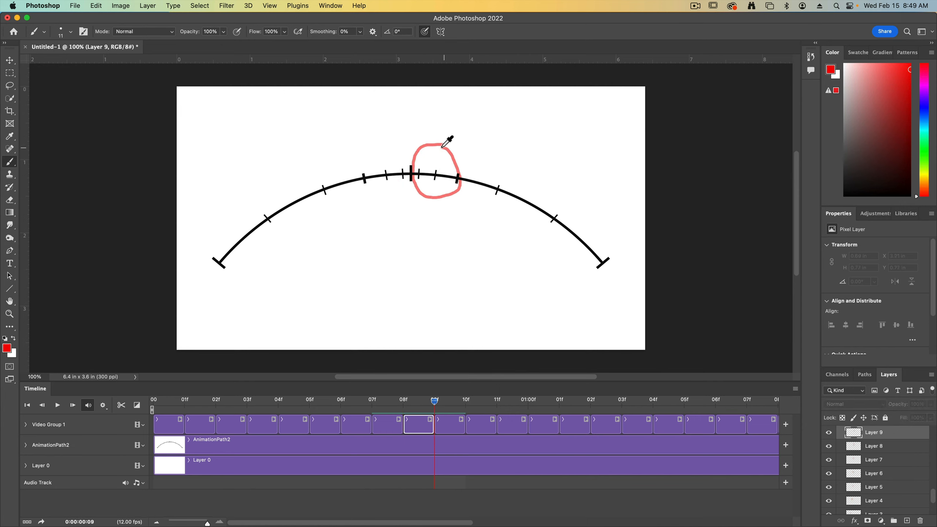
pyautogui.hotkey('alt', ']')
pyautogui.moveTo(458, 151)
pyautogui.mouseDown()
pyautogui.moveTo(435, 148)
pyautogui.moveTo(420, 167)
pyautogui.moveTo(461, 197)
pyautogui.moveTo(474, 191)
pyautogui.moveTo(478, 167)
pyautogui.moveTo(461, 146)
pyautogui.mouseUp()
pyautogui.press('Right')
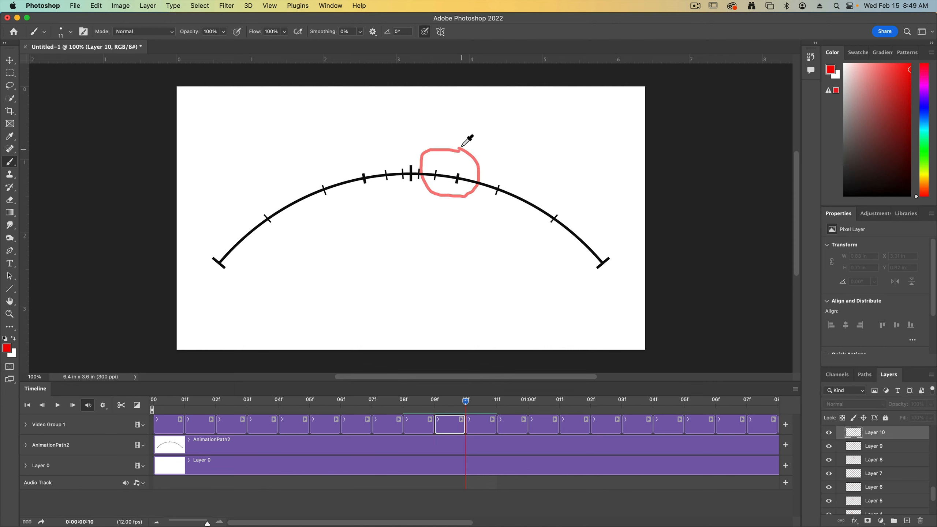
# Step: Paint red ovals around the arc's last two inner ticks, about 0.88 by 0.72 in on Layer 11 and 0.93 by 0.78 in on Layer 12
pyautogui.hotkey('alt', ']')
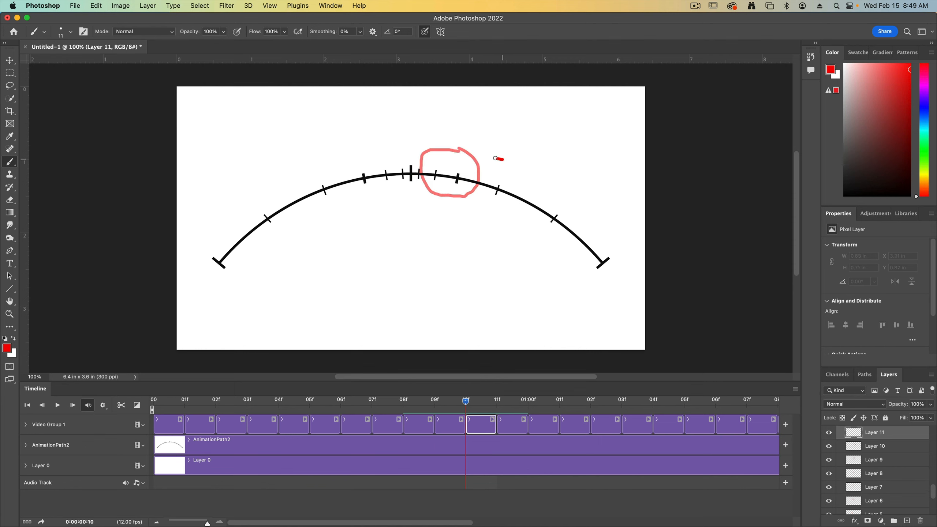
pyautogui.moveTo(495, 158)
pyautogui.mouseDown()
pyautogui.moveTo(475, 162)
pyautogui.moveTo(463, 178)
pyautogui.moveTo(475, 197)
pyautogui.moveTo(501, 207)
pyautogui.moveTo(522, 200)
pyautogui.moveTo(525, 187)
pyautogui.moveTo(503, 159)
pyautogui.mouseUp()
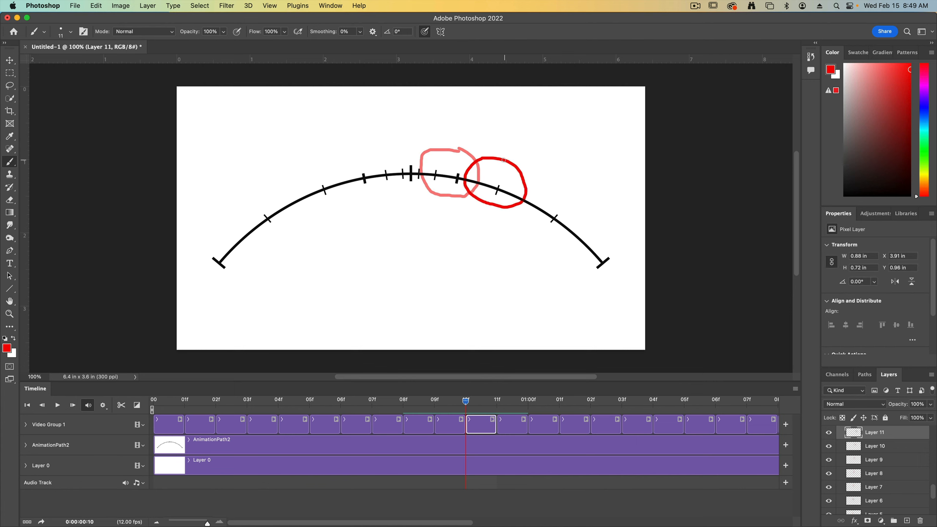
pyautogui.press('Right')
pyautogui.hotkey('alt', ']')
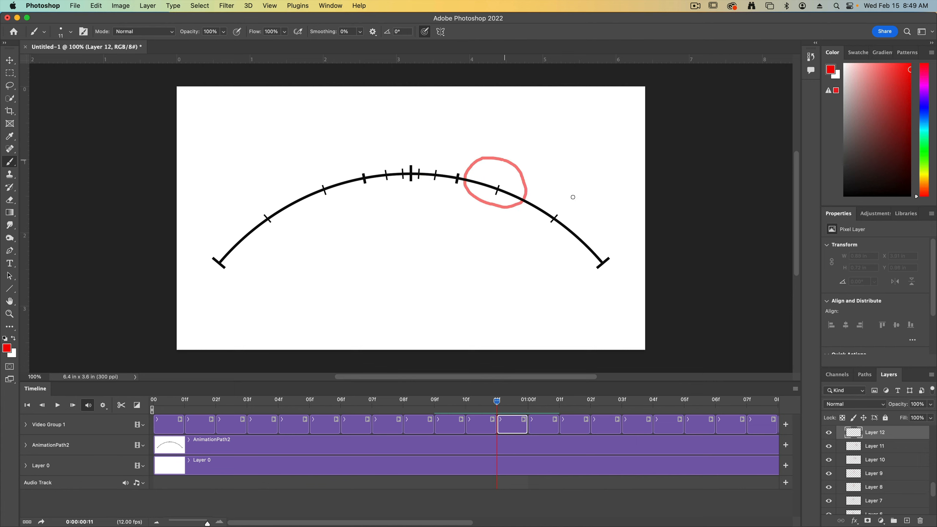
pyautogui.moveTo(572, 197)
pyautogui.mouseDown()
pyautogui.moveTo(535, 189)
pyautogui.moveTo(522, 206)
pyautogui.moveTo(545, 235)
pyautogui.mouseUp()
pyautogui.press('super+z')
pyautogui.moveTo(565, 205)
pyautogui.mouseDown()
pyautogui.moveTo(534, 191)
pyautogui.moveTo(517, 201)
pyautogui.moveTo(530, 229)
pyautogui.moveTo(557, 244)
pyautogui.moveTo(578, 241)
pyautogui.moveTo(564, 203)
pyautogui.mouseUp()
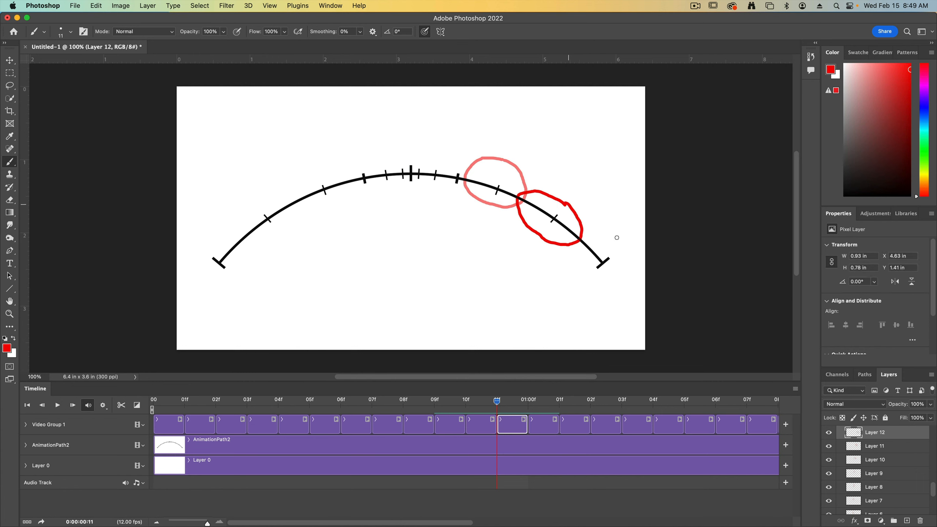
# Step: Paint a flat red oval at the arc's right end mark on Layer 13 at frame 01:00, and a rounder one there on Layer 14
pyautogui.press('Right')
pyautogui.hotkey('alt', ']')
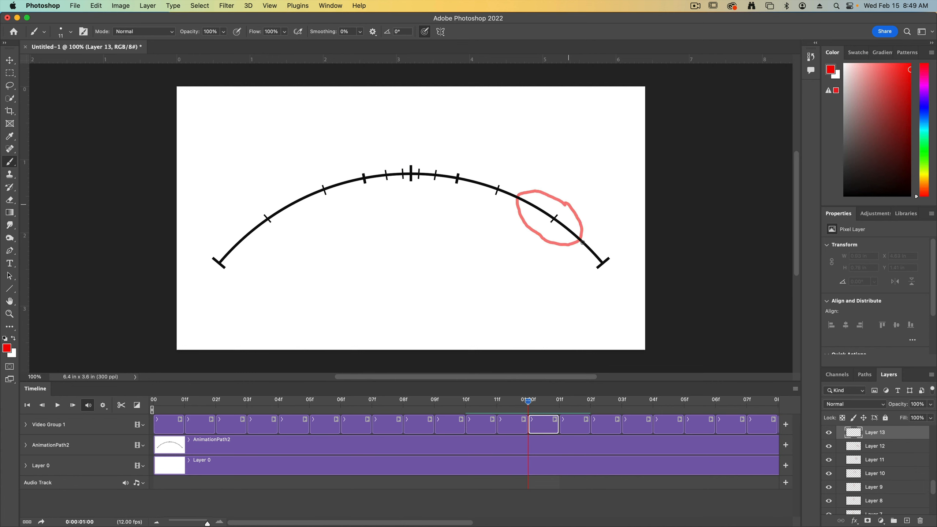
pyautogui.moveTo(613, 253)
pyautogui.mouseDown()
pyautogui.moveTo(579, 253)
pyautogui.moveTo(603, 278)
pyautogui.moveTo(624, 269)
pyautogui.moveTo(609, 254)
pyautogui.mouseUp()
pyautogui.press('Right')
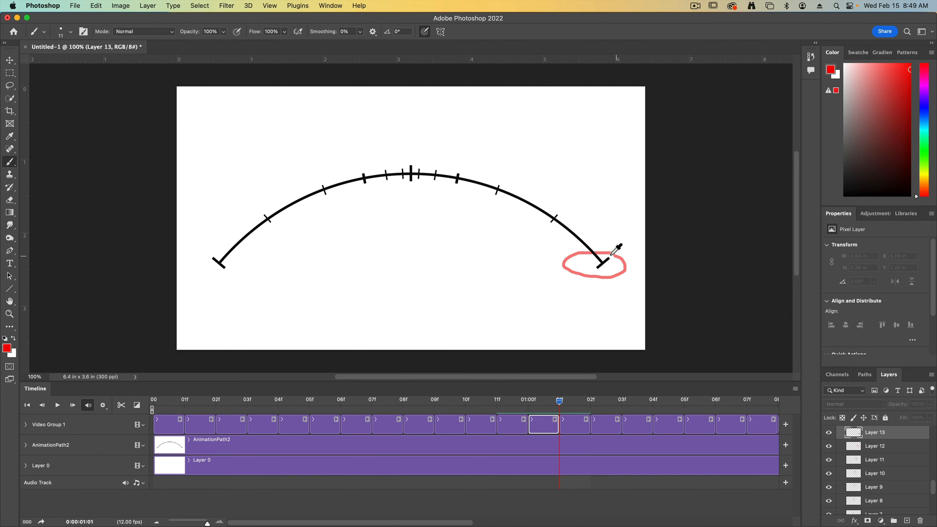
pyautogui.hotkey('alt', ']')
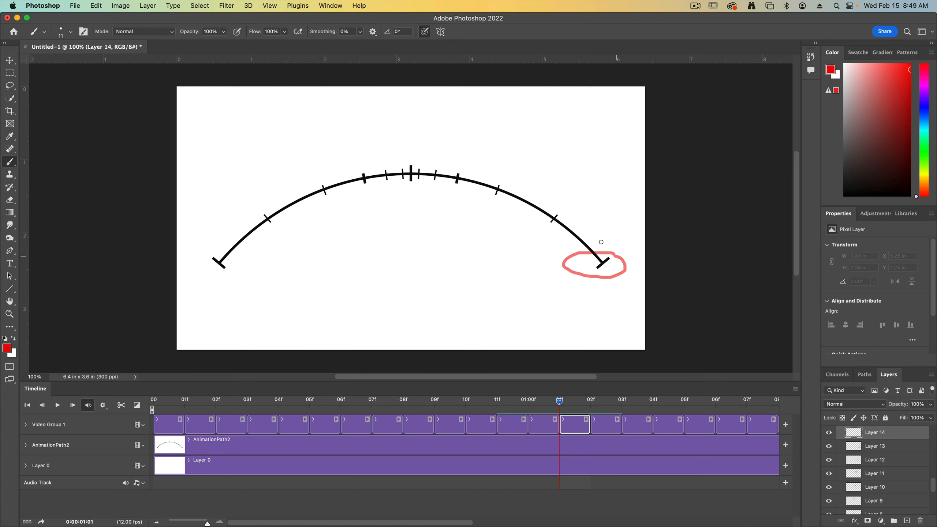
pyautogui.moveTo(579, 247)
pyautogui.mouseDown()
pyautogui.moveTo(594, 274)
pyautogui.moveTo(618, 267)
pyautogui.moveTo(616, 247)
pyautogui.moveTo(584, 241)
pyautogui.moveTo(590, 233)
pyautogui.moveTo(575, 260)
pyautogui.moveTo(593, 279)
pyautogui.moveTo(610, 276)
pyautogui.moveTo(614, 243)
pyautogui.mouseUp()
# Step: Paint a red circle about 0.63 by 0.69 in around the right end mark on Layer 15, preview playback, and return to frame 01:02
pyautogui.press('Right')
pyautogui.hotkey('alt', ']')
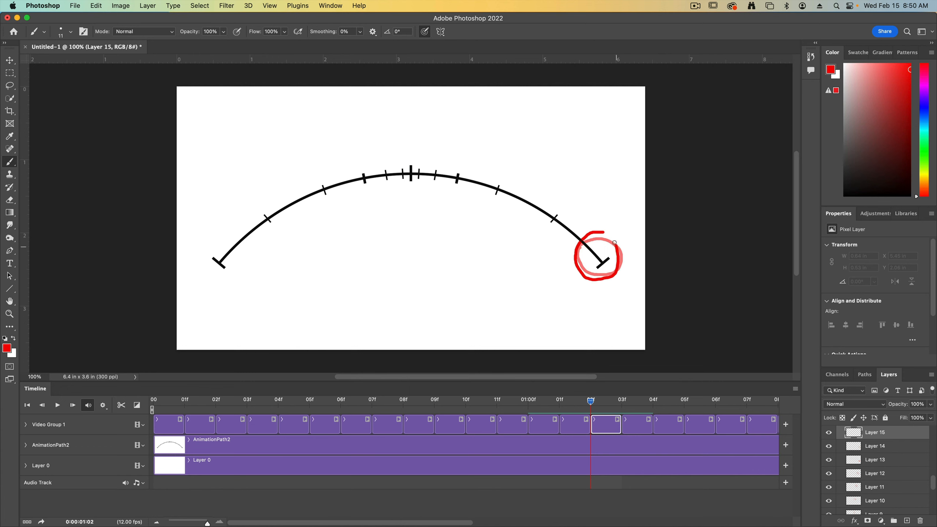
pyautogui.press('space')
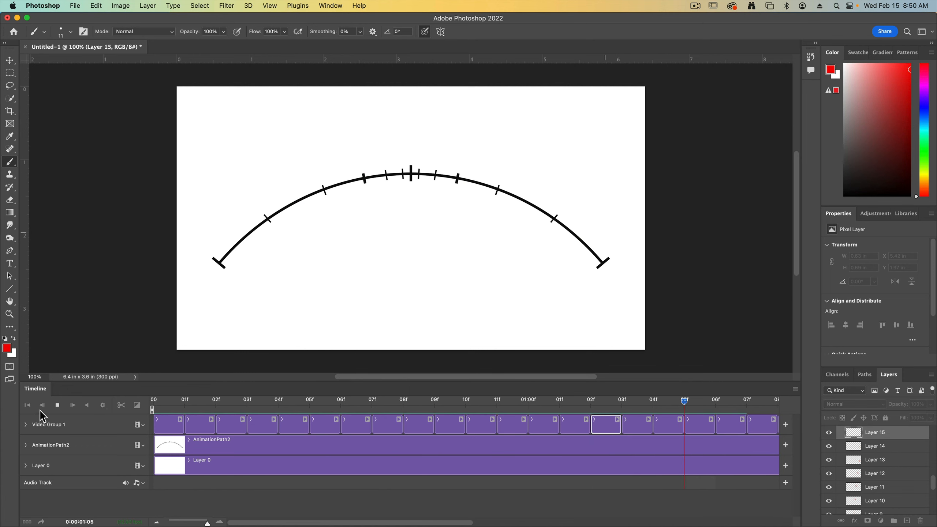
pyautogui.click(591, 401)
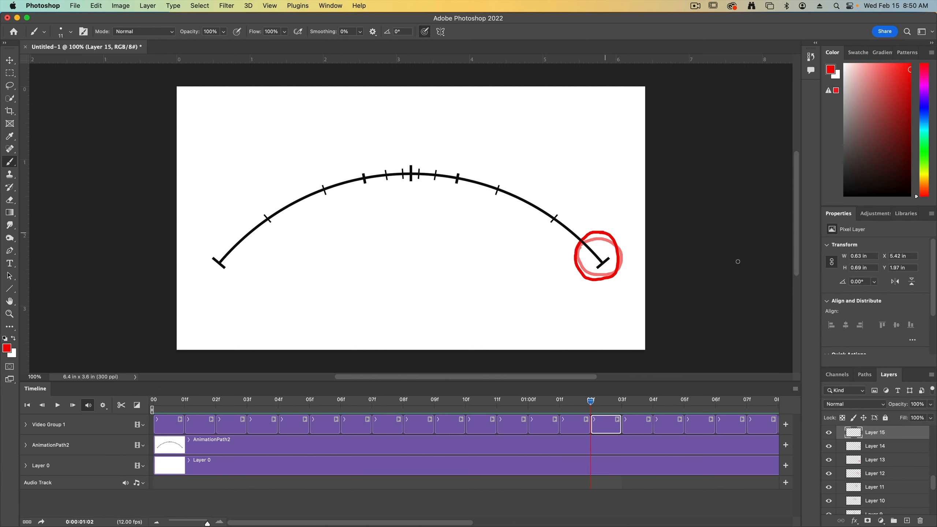
# Step: Start the return trip with red ovals around the nearest inner ticks, about 1.03 by 0.85 in on Layer 16 and 0.82 by 0.62 in on Layer 17
pyautogui.press('Right')
pyautogui.hotkey('alt', ']')
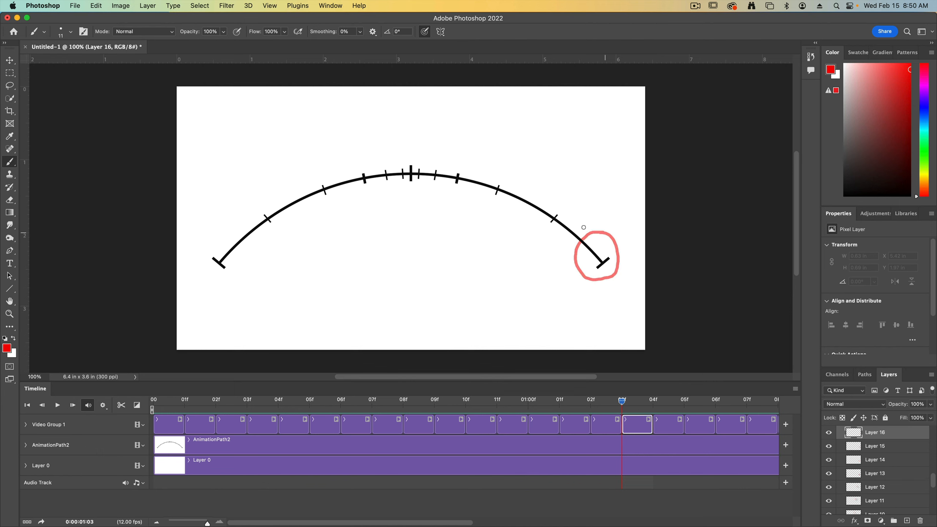
pyautogui.moveTo(572, 216)
pyautogui.mouseDown()
pyautogui.moveTo(546, 197)
pyautogui.moveTo(520, 195)
pyautogui.moveTo(522, 228)
pyautogui.moveTo(545, 244)
pyautogui.moveTo(582, 250)
pyautogui.moveTo(584, 227)
pyautogui.mouseUp()
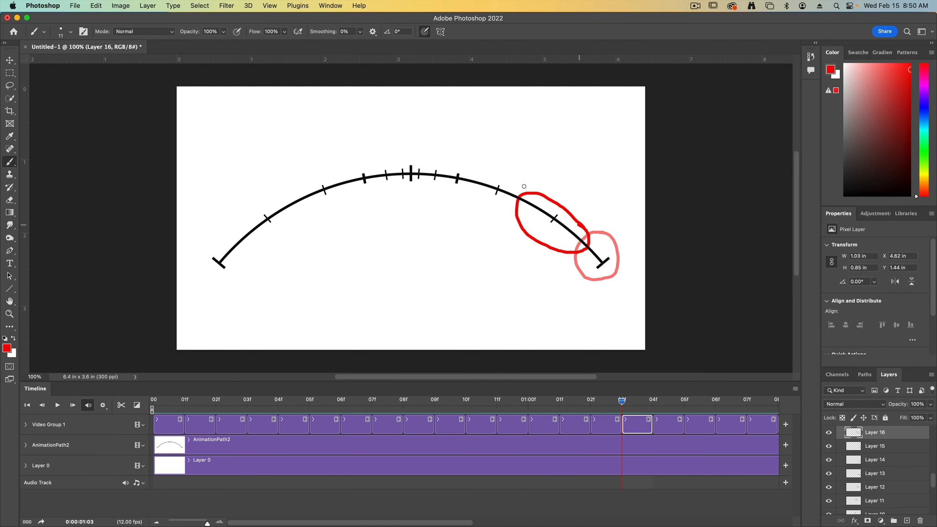
pyautogui.press('Right')
pyautogui.hotkey('alt', ']')
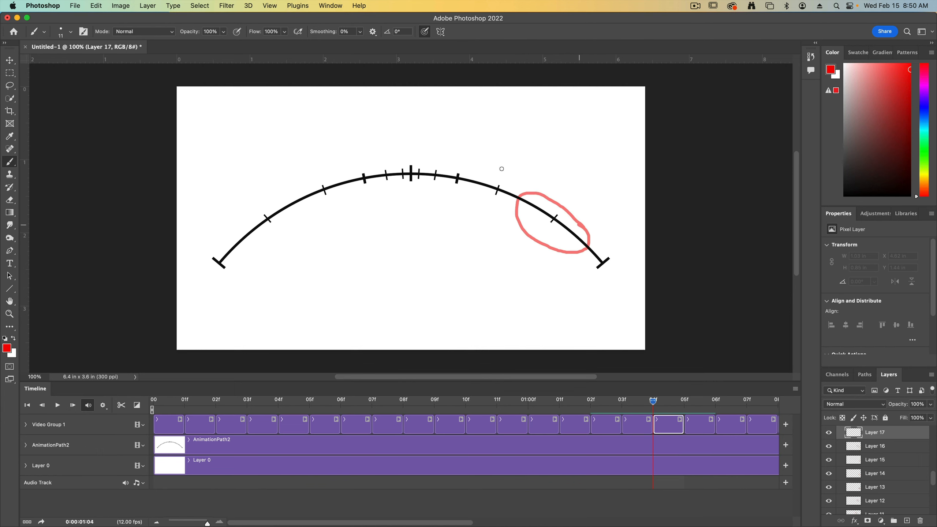
pyautogui.moveTo(500, 169)
pyautogui.mouseDown()
pyautogui.moveTo(475, 171)
pyautogui.moveTo(469, 192)
pyautogui.moveTo(512, 210)
pyautogui.moveTo(521, 206)
pyautogui.moveTo(510, 173)
pyautogui.mouseUp()
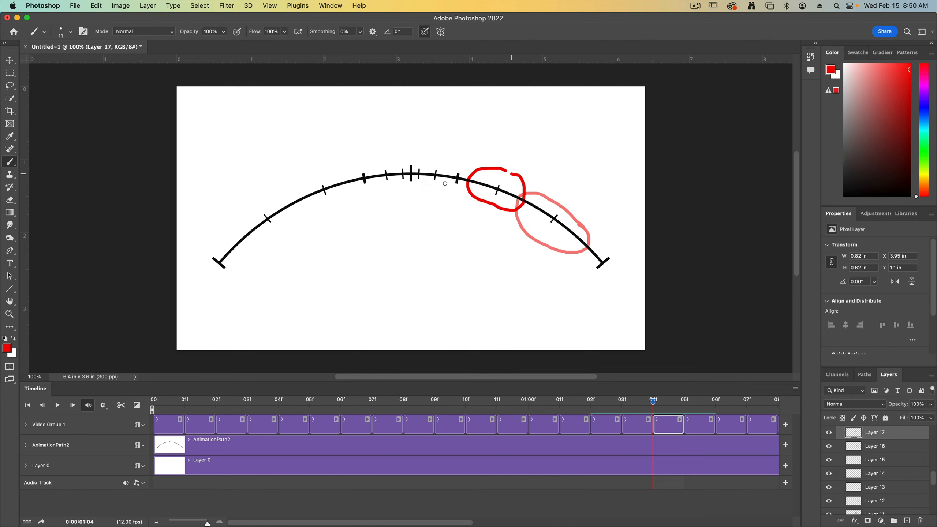
# Step: Paint red circles on Layers 18 to 29, one per frame, back along the remaining ticks to the arc's left end at frame 02:04
pyautogui.press('Right')
pyautogui.moveTo(422, 152); pyautogui.dragTo(422, 193)
pyautogui.press('Right')
pyautogui.click(878, 438)
pyautogui.moveTo(408, 143); pyautogui.dragTo(318, 160)
pyautogui.press('Right')
pyautogui.press('Right')
pyautogui.press('Right')
pyautogui.moveTo(262, 195)
pyautogui.mouseDown()
pyautogui.moveTo(289, 230)
pyautogui.moveTo(264, 193)
pyautogui.mouseUp()
pyautogui.press('Right')
pyautogui.press('Right')
pyautogui.moveTo(208, 239); pyautogui.dragTo(206, 237)
pyautogui.click(530, 502)
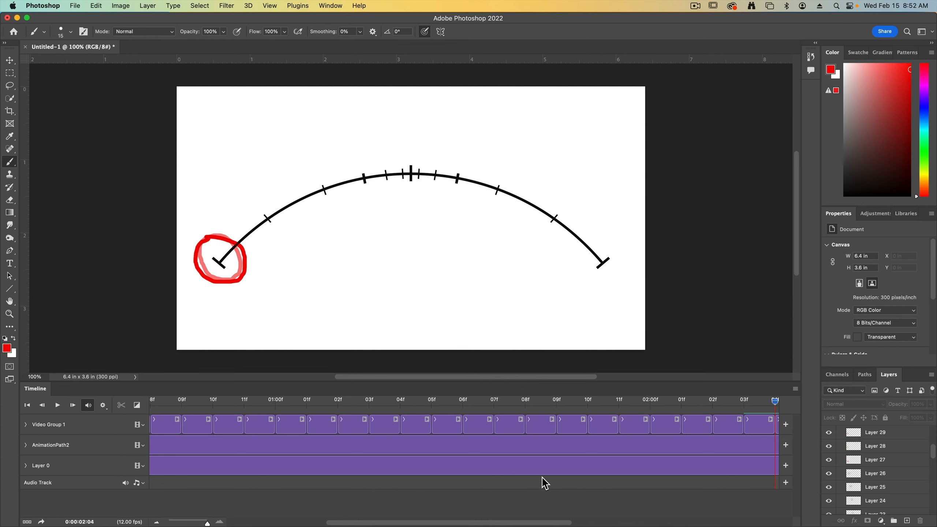
# Step: Paint overlapping red circles around the arc's left end mark on Layers 30 to 36, one per frame through frame 02:11
pyautogui.moveTo(549, 521); pyautogui.dragTo(699, 522)
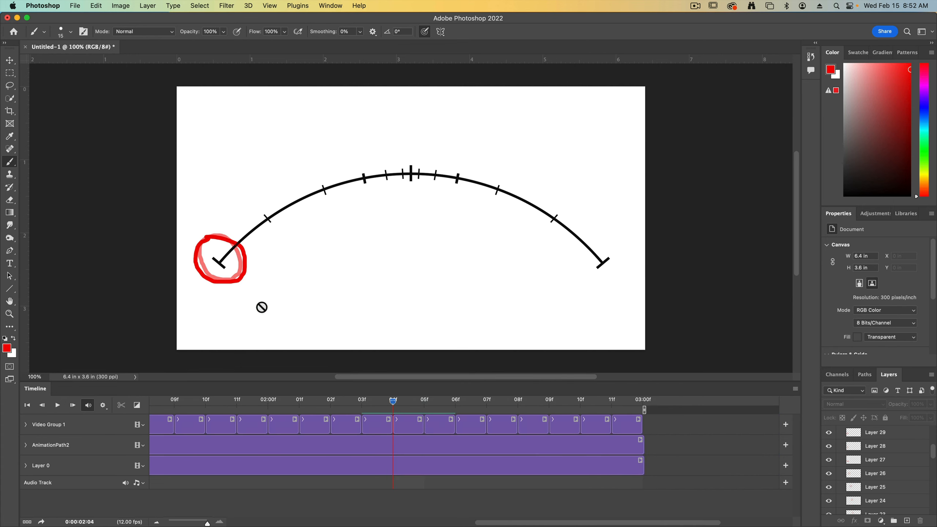
pyautogui.click(411, 428)
pyautogui.press('Right')
pyautogui.hotkey('alt', ']')
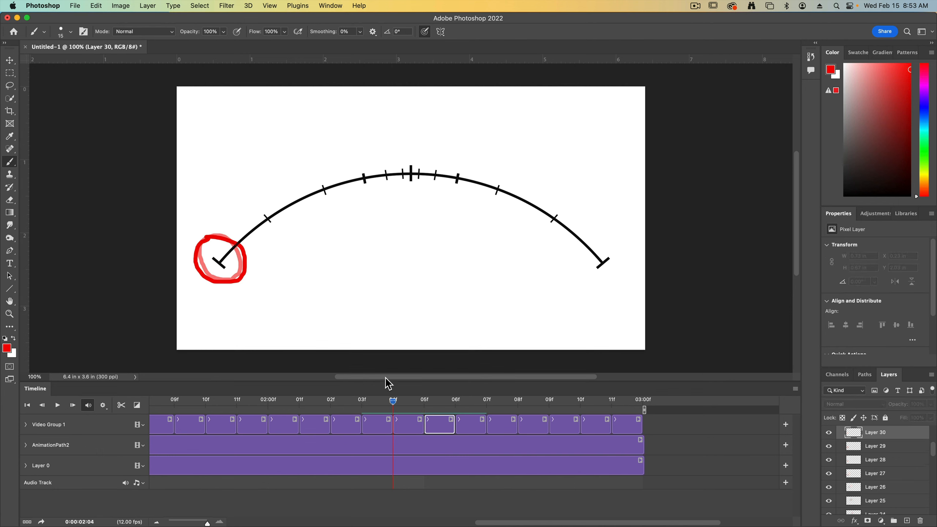
pyautogui.click(418, 428)
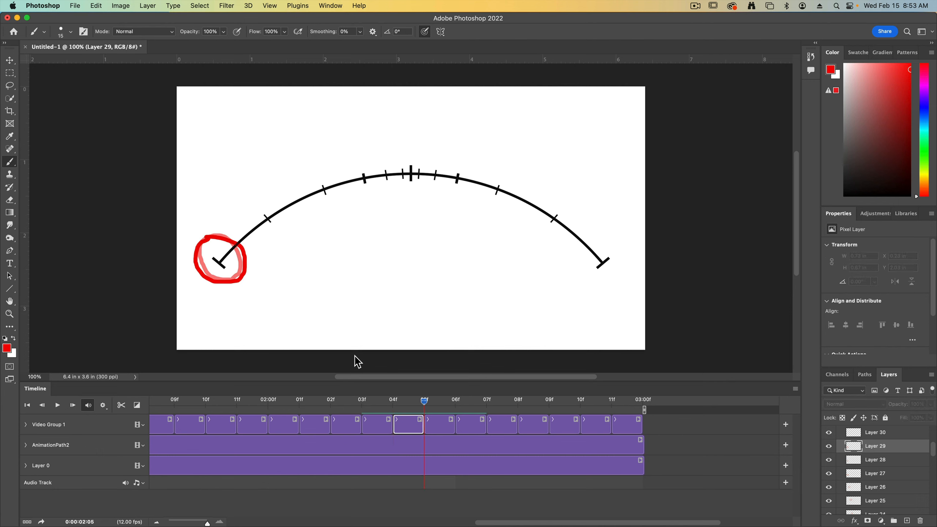
pyautogui.press('Right')
pyautogui.hotkey('alt', ']')
pyautogui.press('space')
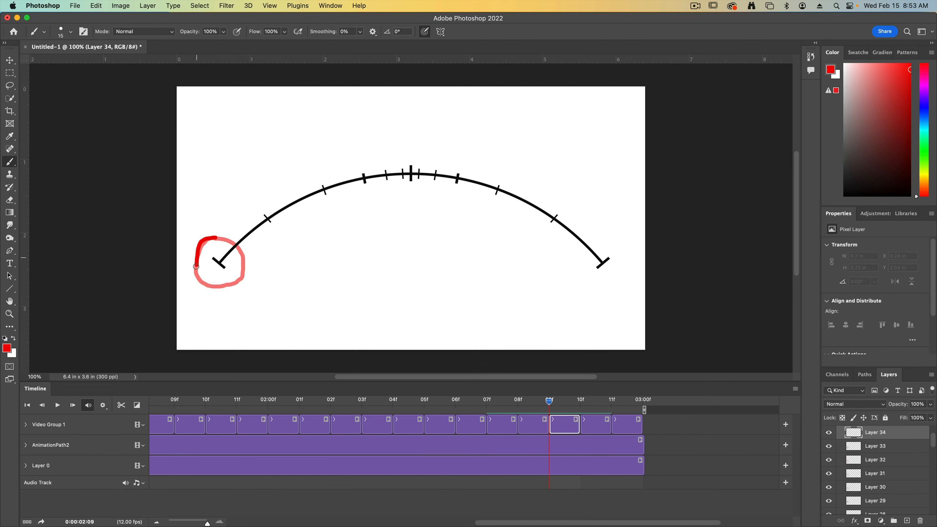
# Step: Disable onion skins and play the animation from the start, stopping at frame 01:02
pyautogui.click(795, 389)
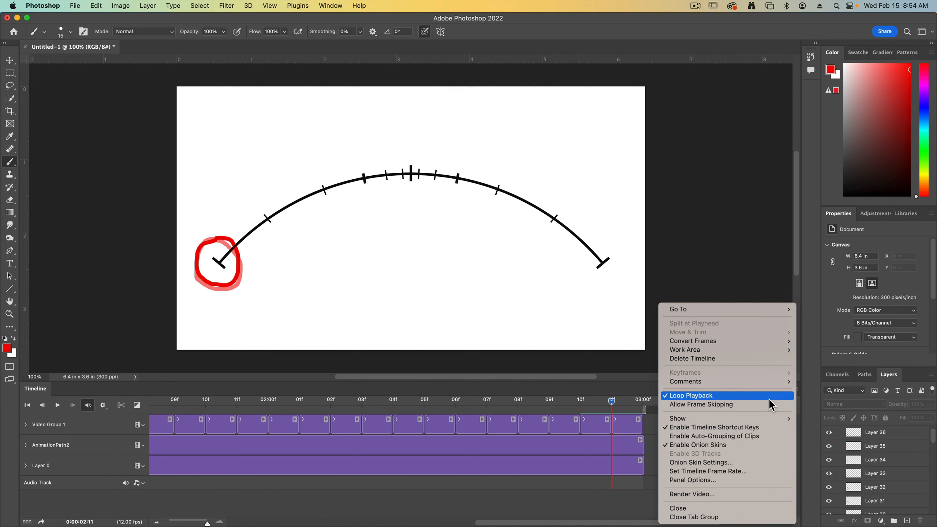
pyautogui.click(726, 445)
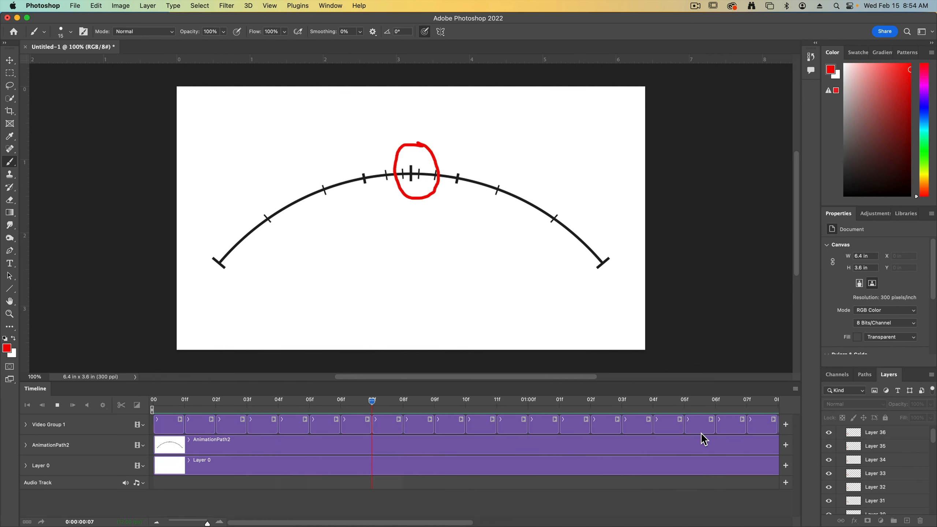
pyautogui.press('space')
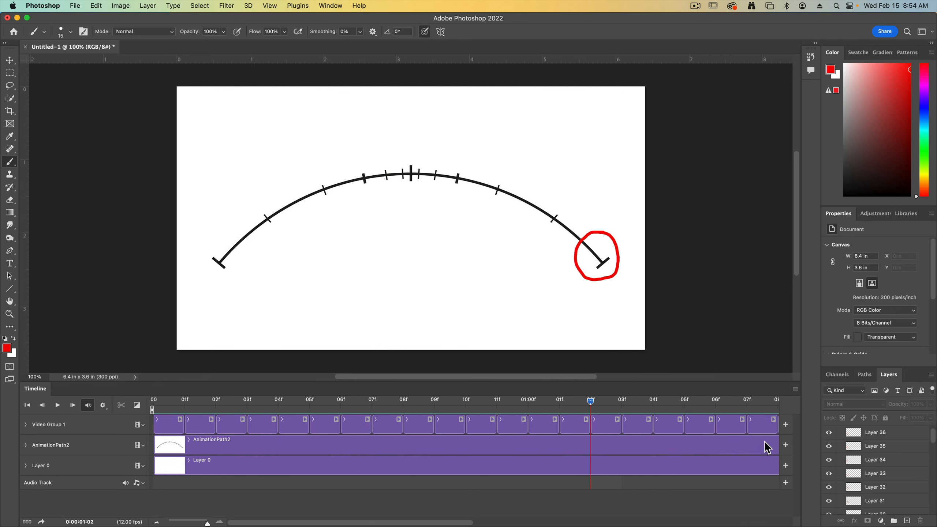
# Step: Hide the AnimationPath2 layer so only the red circle and the white background show
pyautogui.click(75, 6)
pyautogui.click(74, 5)
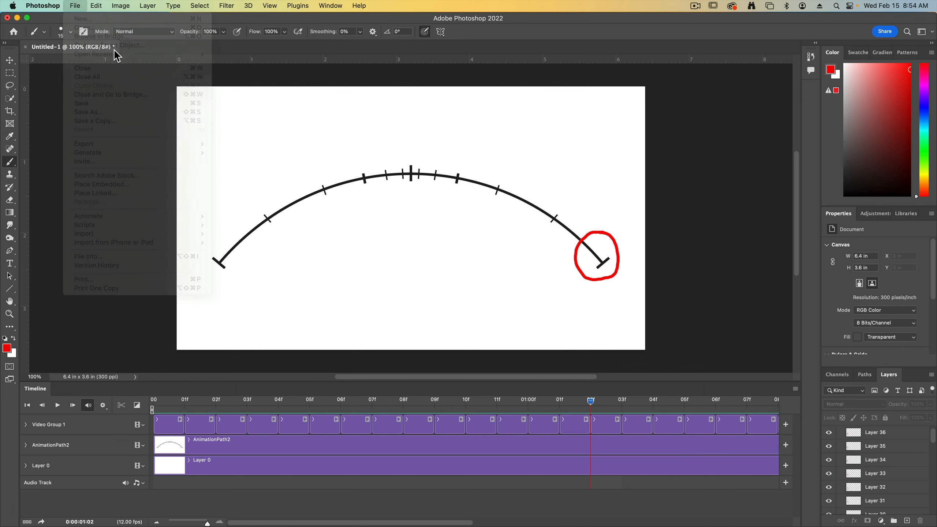
pyautogui.scroll(-12, 869, 445)
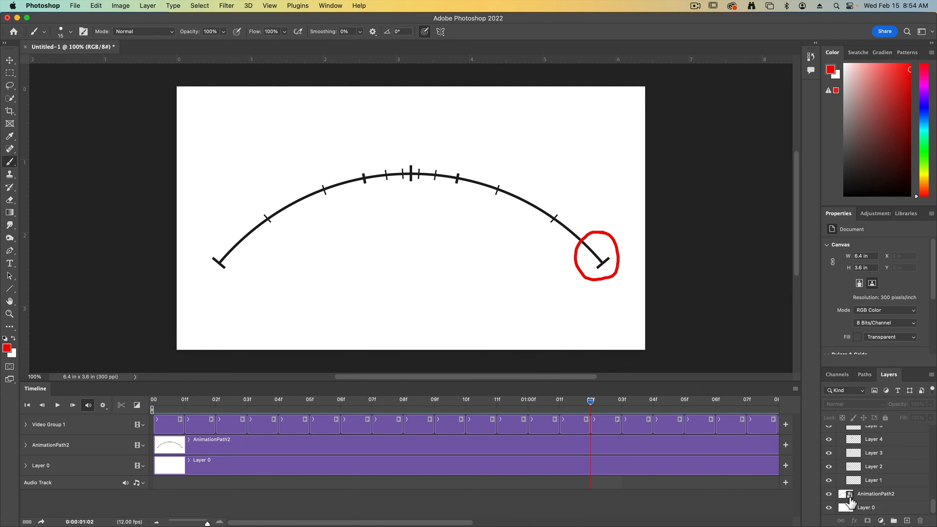
pyautogui.click(829, 494)
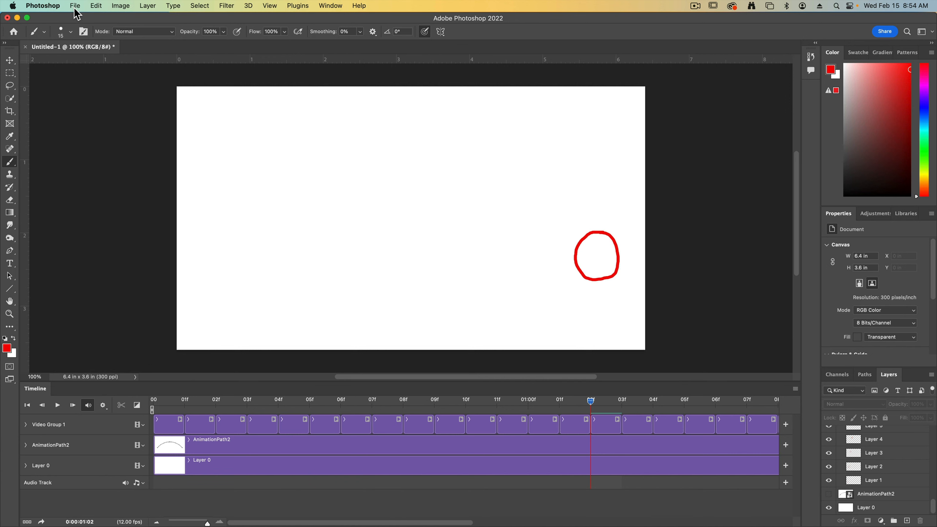
# Step: Open the Render Video export settings and name the output file AnimationPath2.mp4
pyautogui.click(61, 7)
pyautogui.moveTo(71, 4)
pyautogui.moveTo(107, 144)
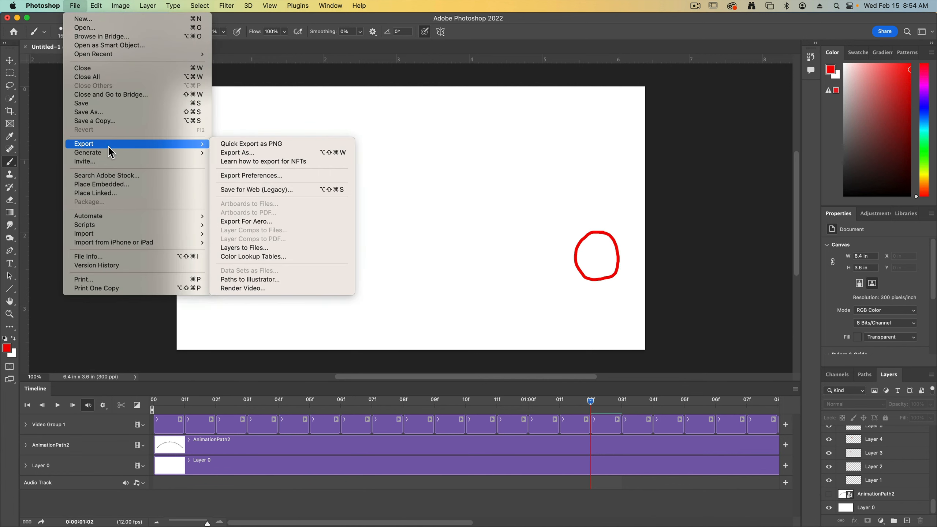
pyautogui.click(269, 290)
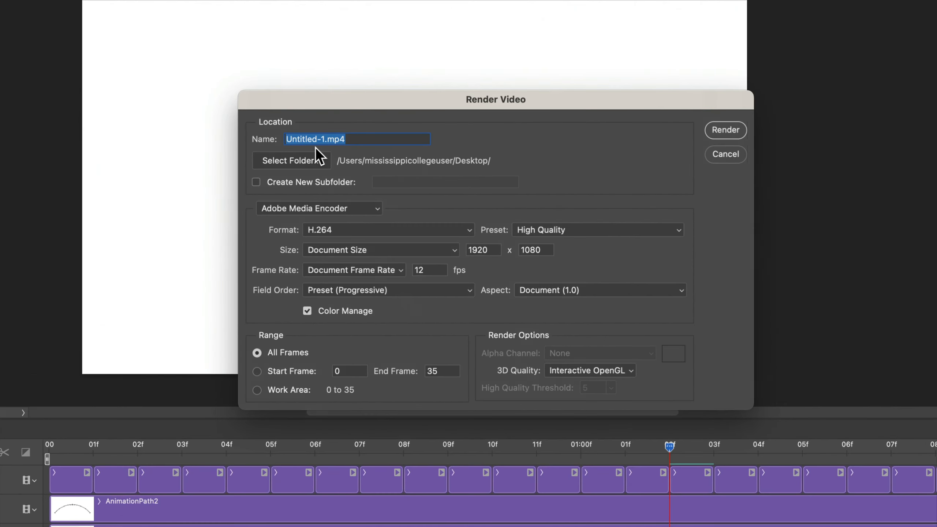
pyautogui.click(347, 184)
pyautogui.moveTo(325, 139); pyautogui.dragTo(258, 144)
pyautogui.write('AnimationPath2')
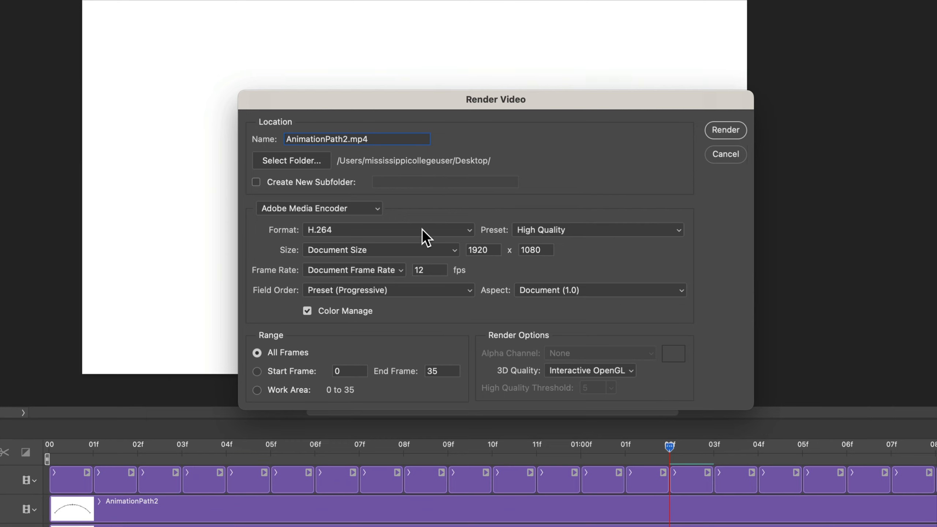
# Step: Render AnimationPath2.mp4 with the current export settings and preview the finished video from the desktop
pyautogui.click(720, 136)
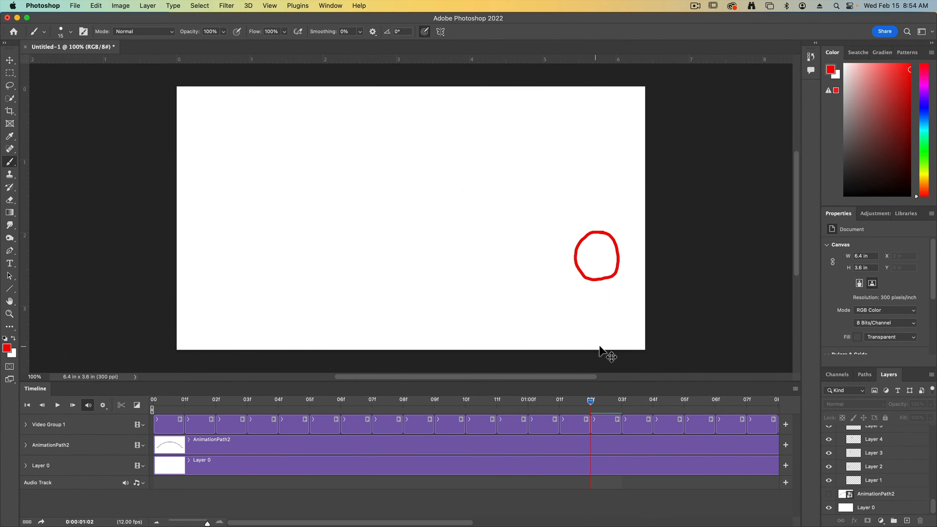
pyautogui.press('F11')
pyautogui.click(776, 270)
pyautogui.press('space')
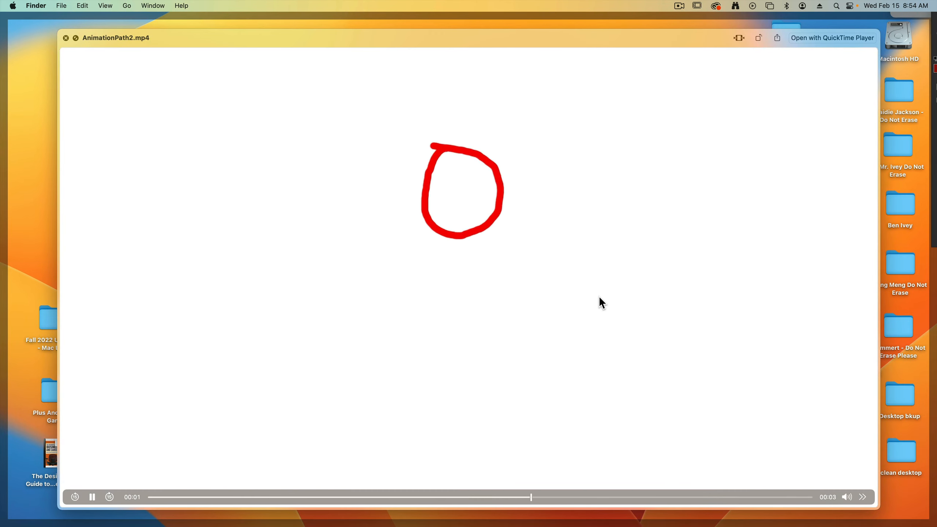
pyautogui.press('space')
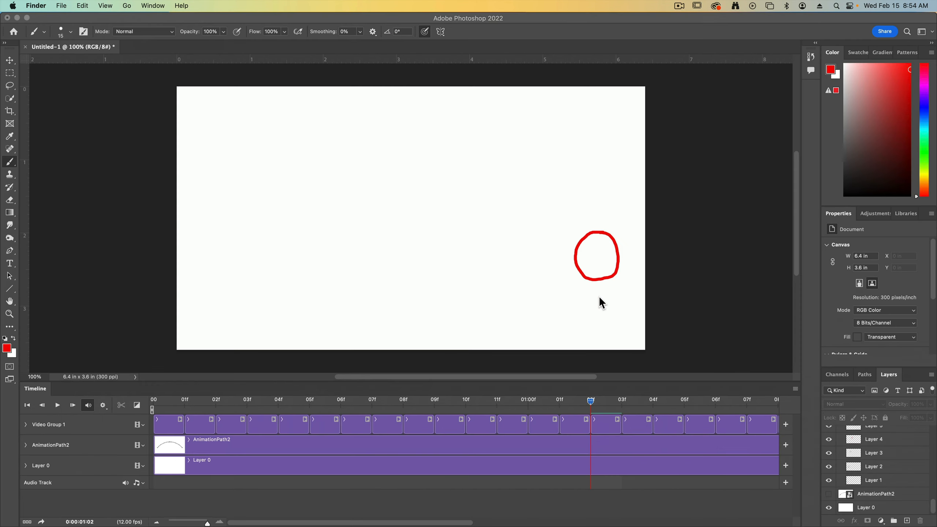
# Step: Return to Photoshop and close the Untitled-1 document without saving its changes
pyautogui.click(708, 318)
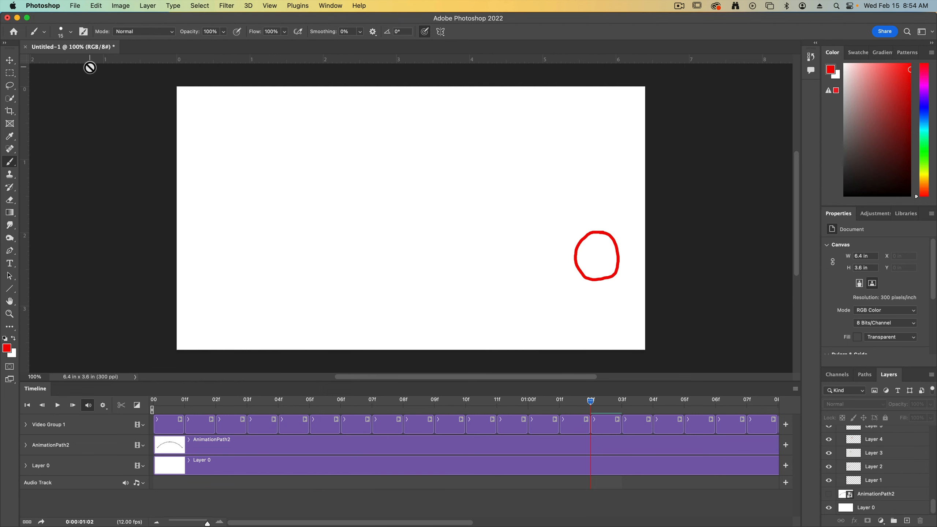
pyautogui.click(25, 47)
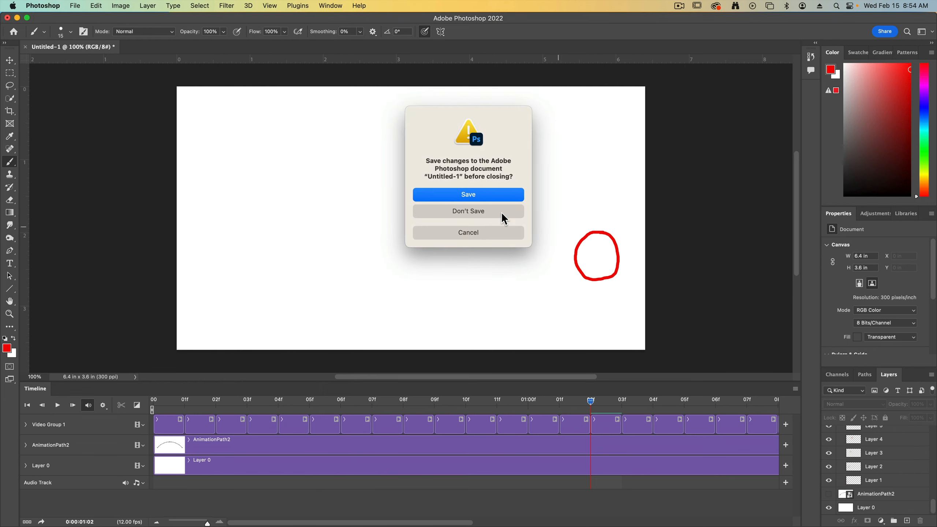
pyautogui.click(475, 211)
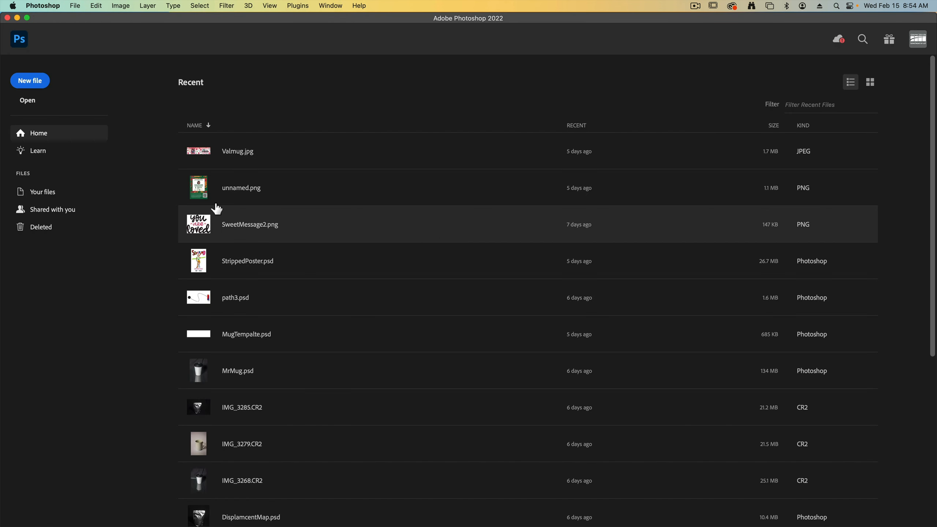
# Step: Create a new 1920 x 1080 pixel document at 300 pixels/inch with a white background
pyautogui.click(30, 81)
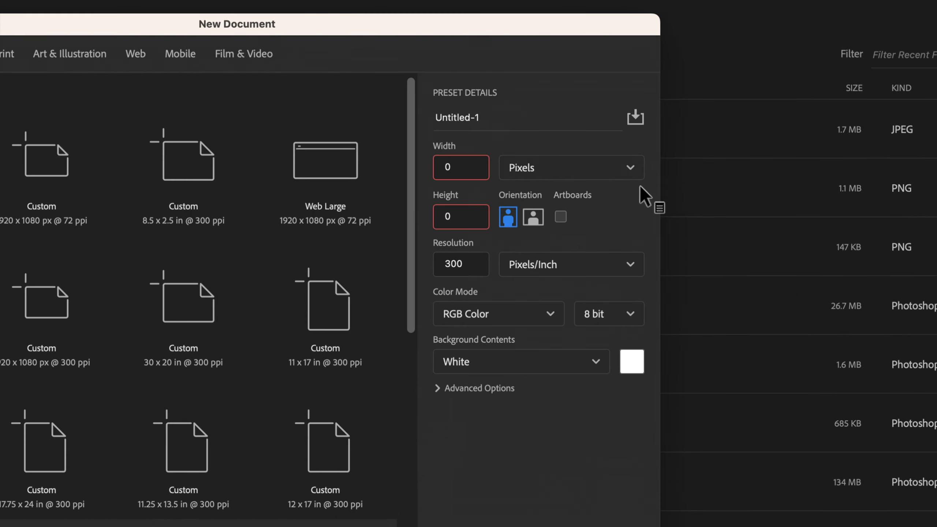
pyautogui.click(532, 176)
pyautogui.write('1920')
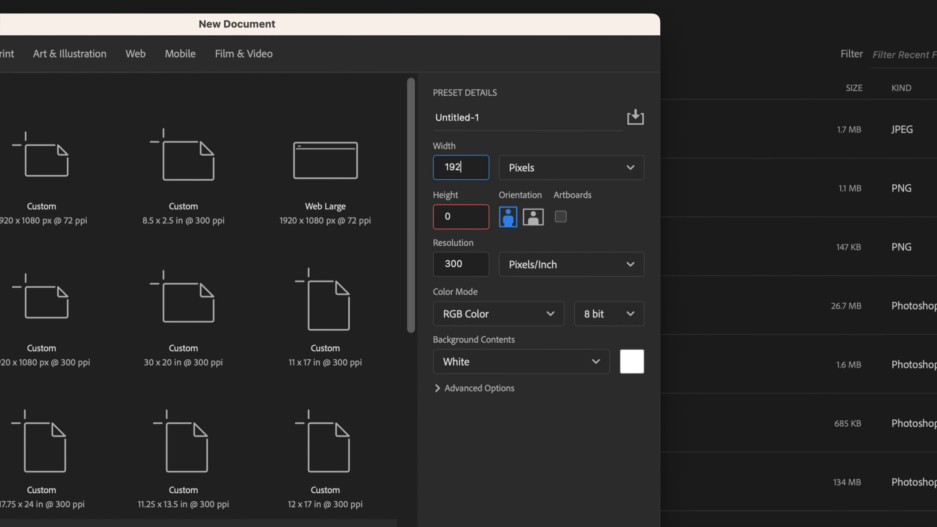
pyautogui.press('Tab')
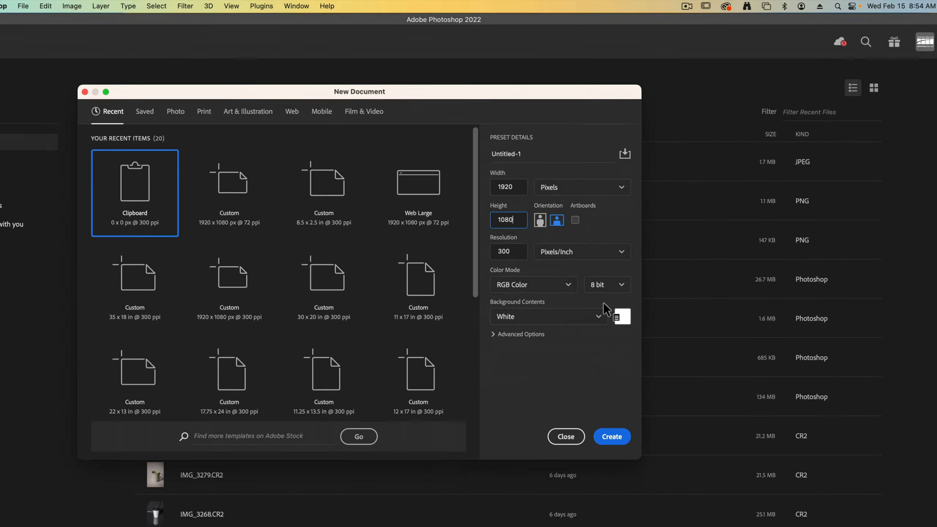
pyautogui.click(612, 440)
pyautogui.click(626, 411)
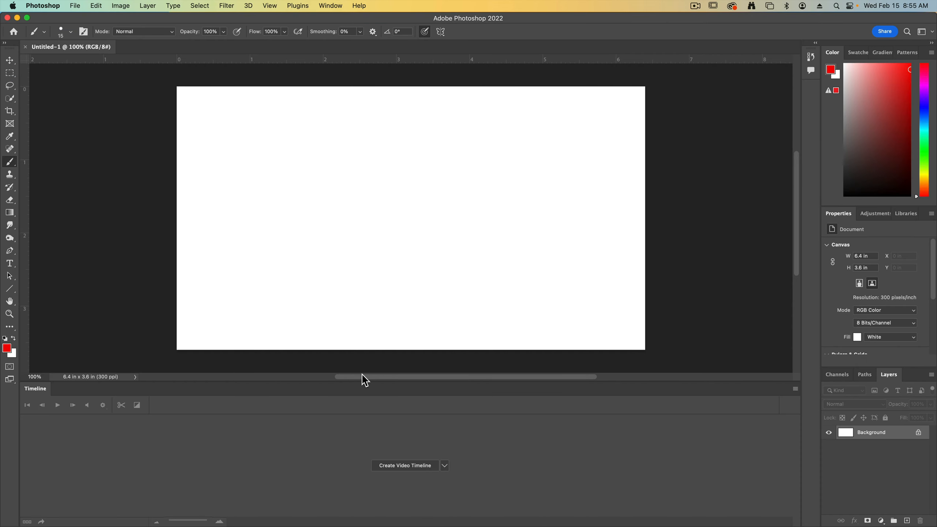
# Step: Create a video timeline for the document and set its frame rate to 12 fps
pyautogui.click(402, 466)
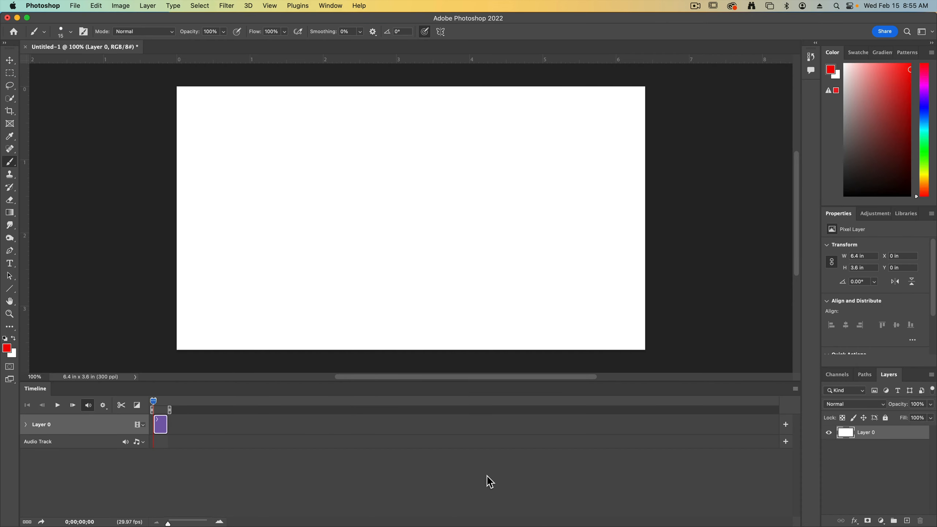
pyautogui.click(794, 389)
pyautogui.click(730, 471)
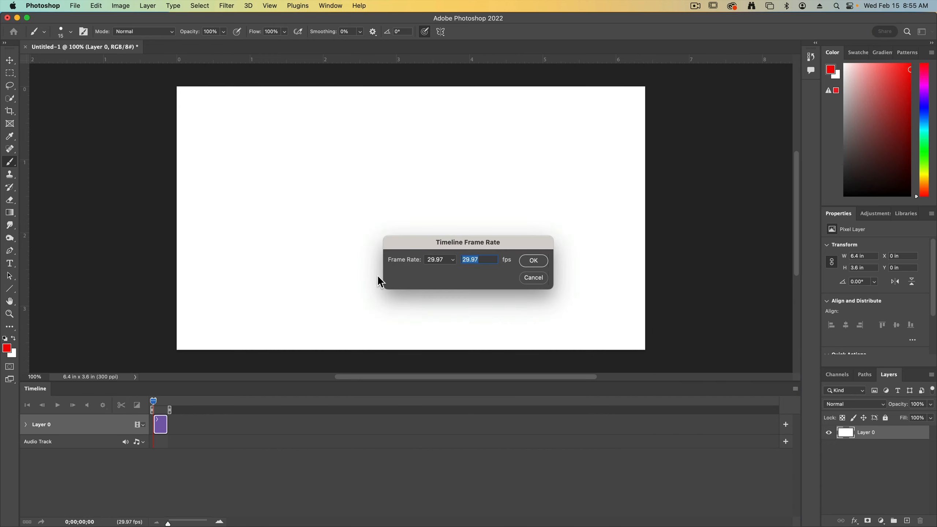
pyautogui.click(447, 268)
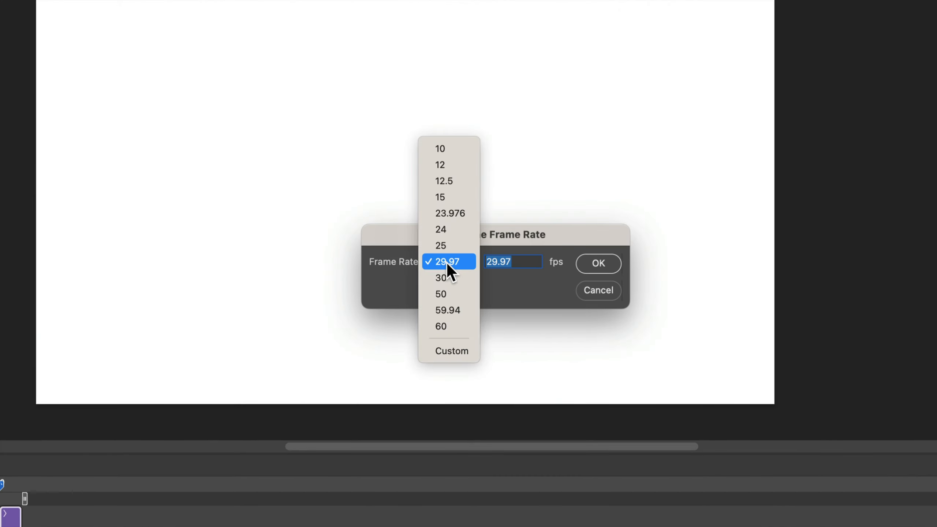
pyautogui.click(449, 163)
pyautogui.click(587, 272)
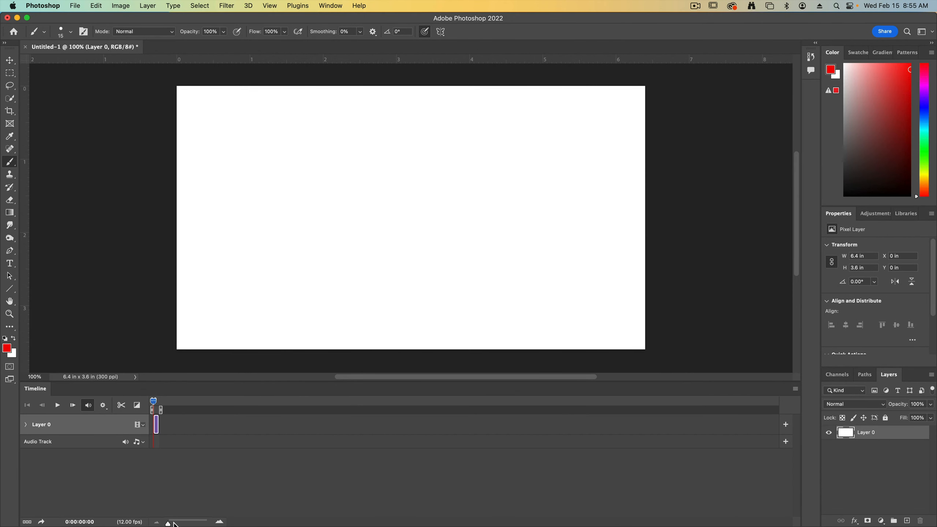
# Step: Trim the Layer 0 clip to end at 03:00f on the timeline
pyautogui.moveTo(174, 523); pyautogui.dragTo(189, 523)
pyautogui.moveTo(563, 425); pyautogui.dragTo(397, 422)
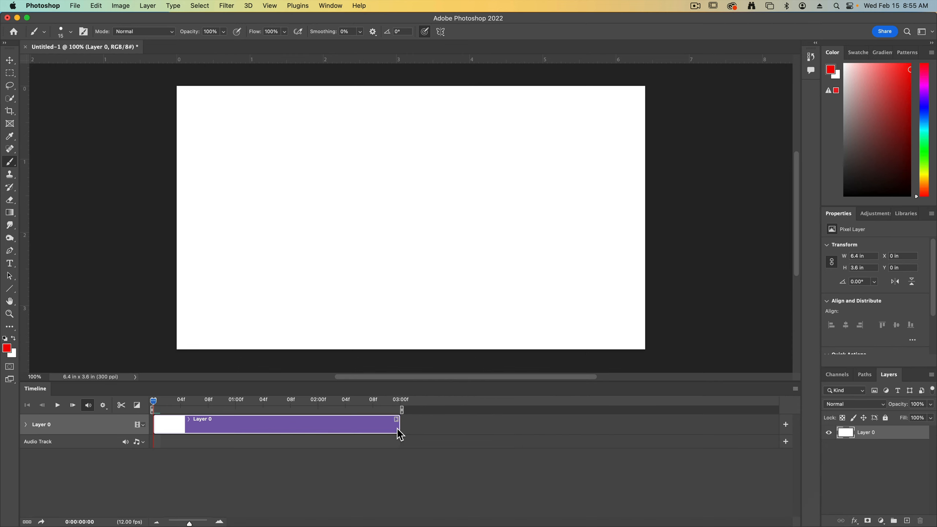
# Step: Place AnimationPath3.jpg as an embedded image and trim its clip to end at 03:00f
pyautogui.click(74, 6)
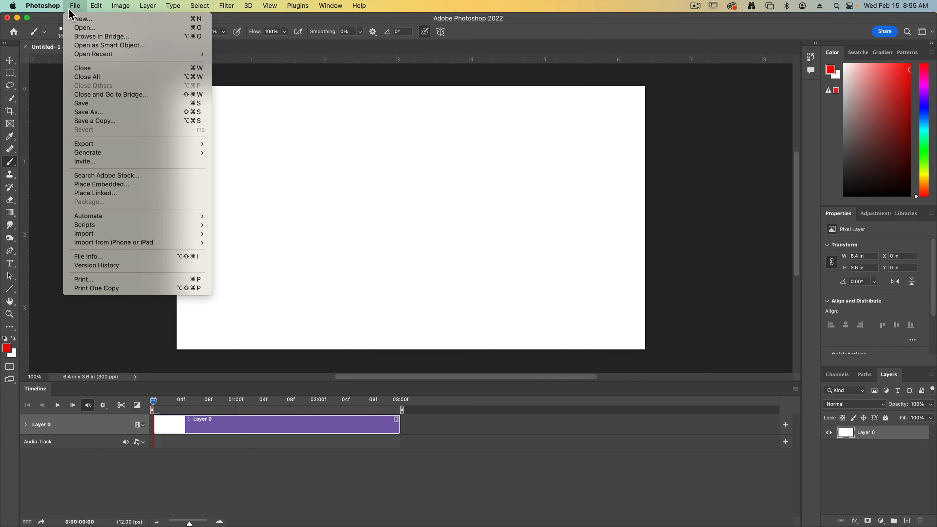
pyautogui.click(98, 184)
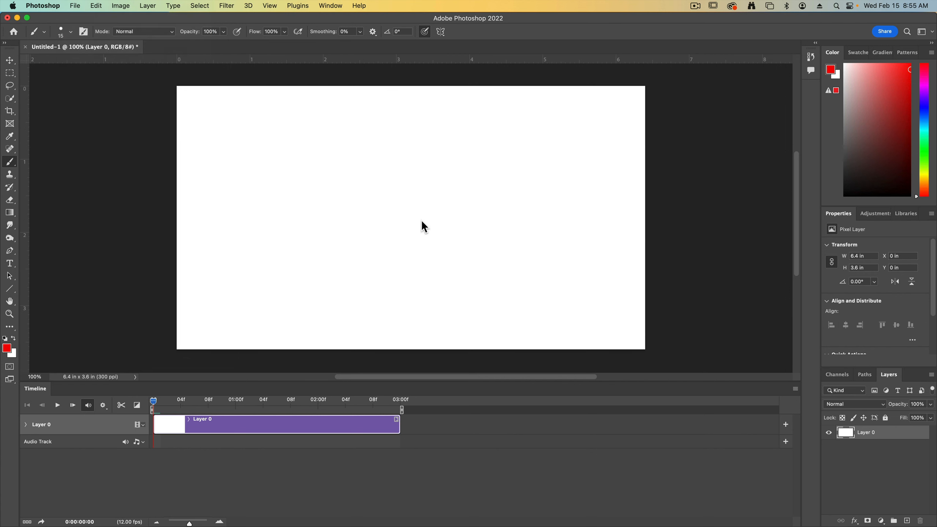
pyautogui.click(344, 117)
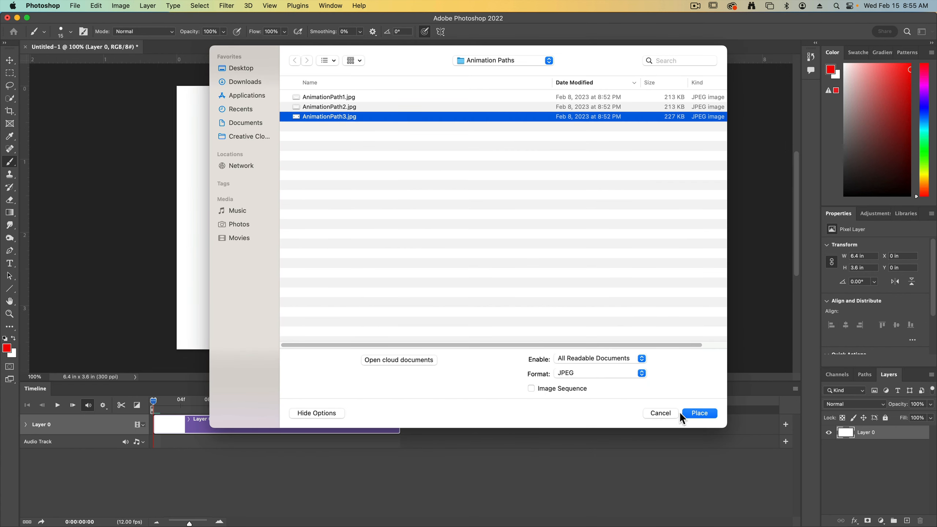
pyautogui.click(698, 413)
pyautogui.press('Return')
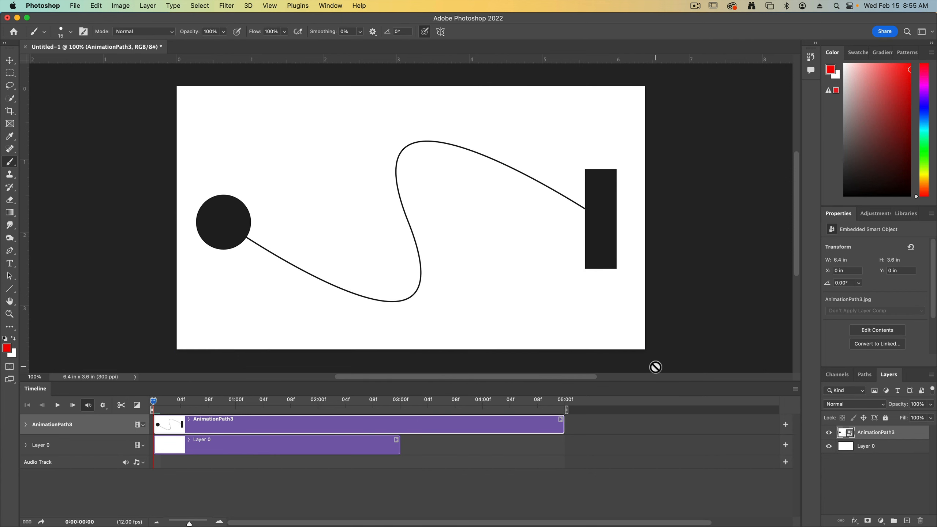
pyautogui.moveTo(561, 425); pyautogui.dragTo(400, 424)
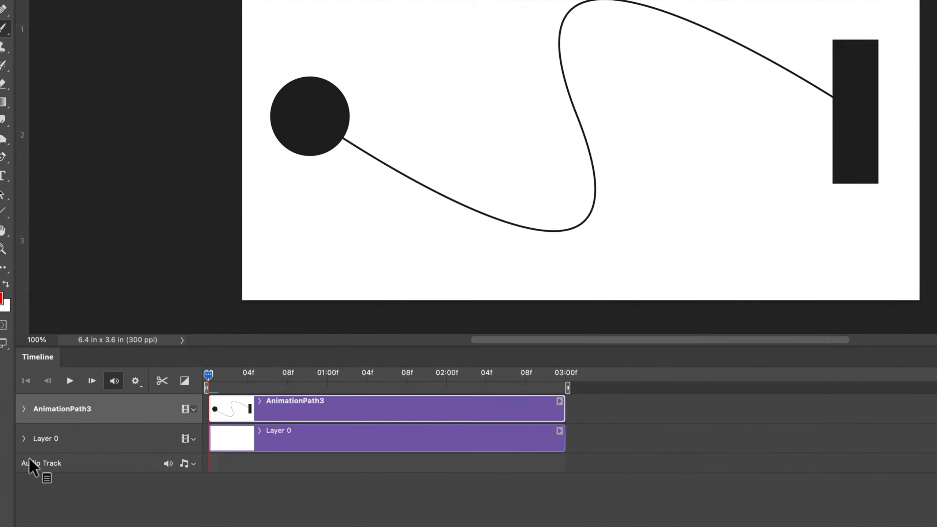
# Step: Add a new video group above AnimationPath3 containing an empty Layer 1, with its clip trimmed to one frame
pyautogui.click(137, 425)
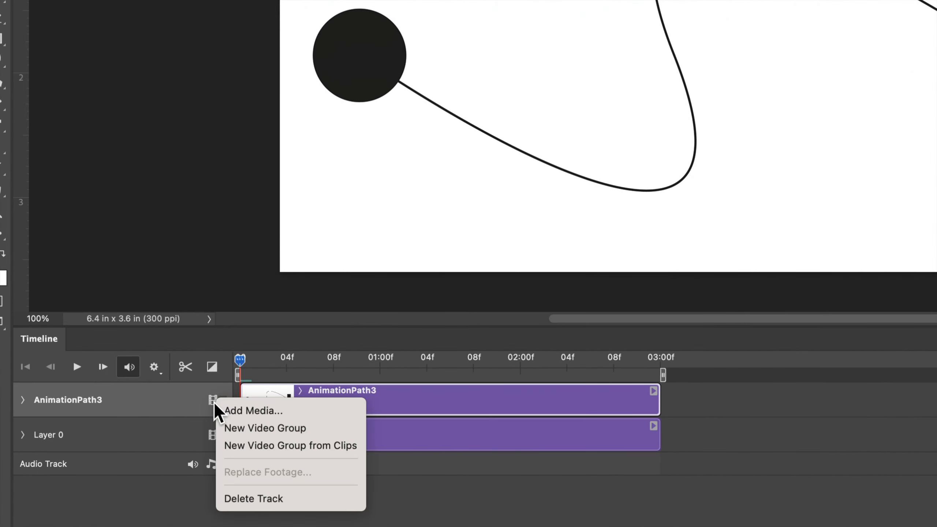
pyautogui.click(269, 429)
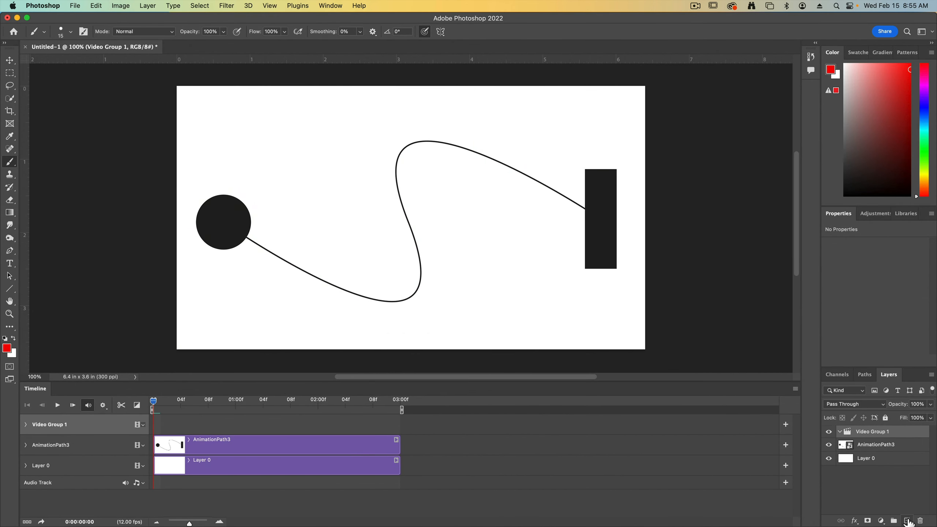
pyautogui.click(907, 521)
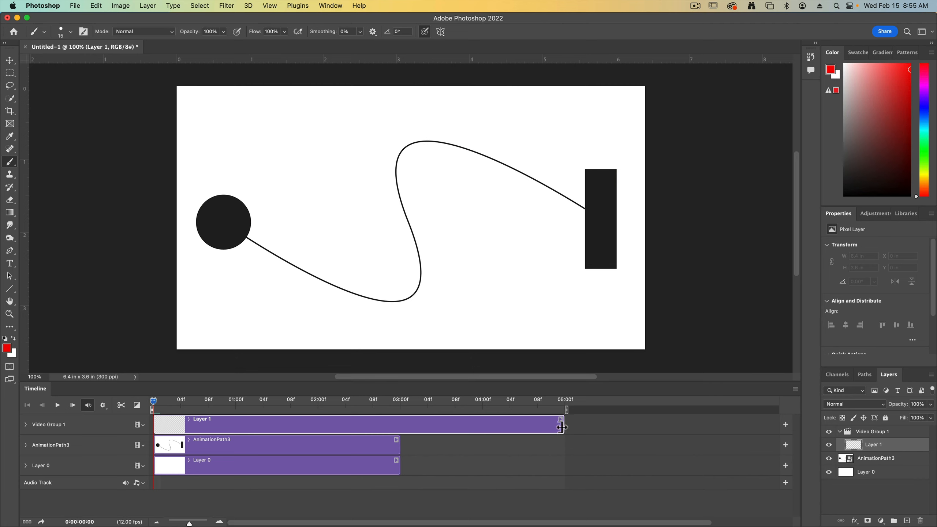
pyautogui.moveTo(563, 424); pyautogui.dragTo(142, 426)
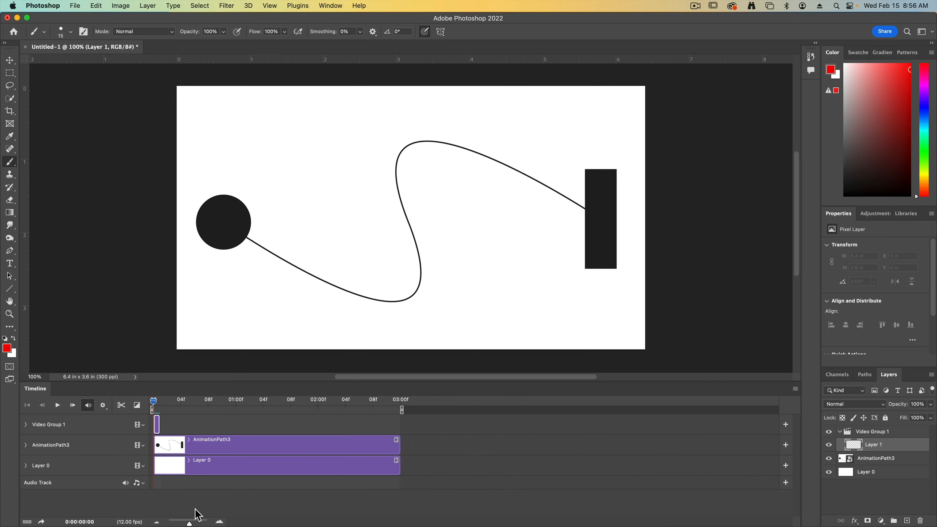
# Step: Add empty one-frame layers up to Layer 36 in Video Group 1, filling the timeline to 03:00f
pyautogui.moveTo(189, 497)
pyautogui.moveTo(191, 521); pyautogui.dragTo(209, 522)
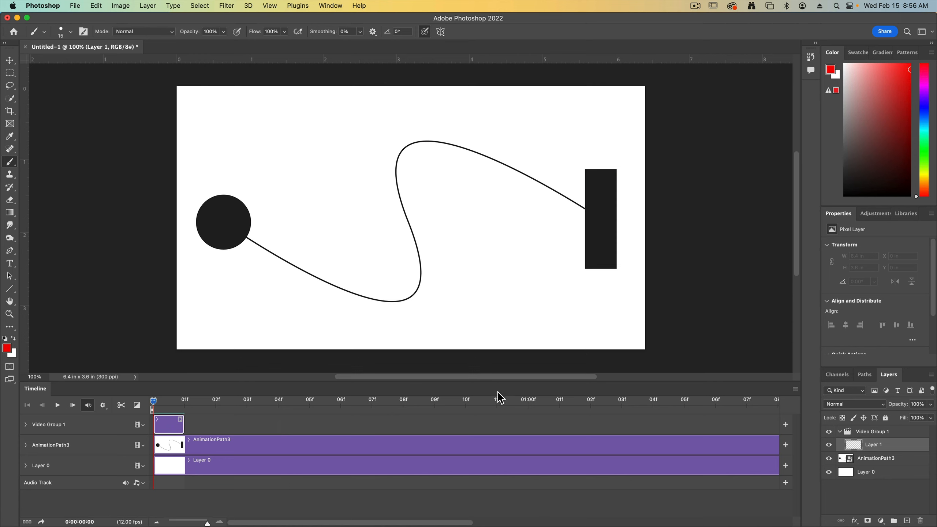
pyautogui.press('super+shift+alt+n')
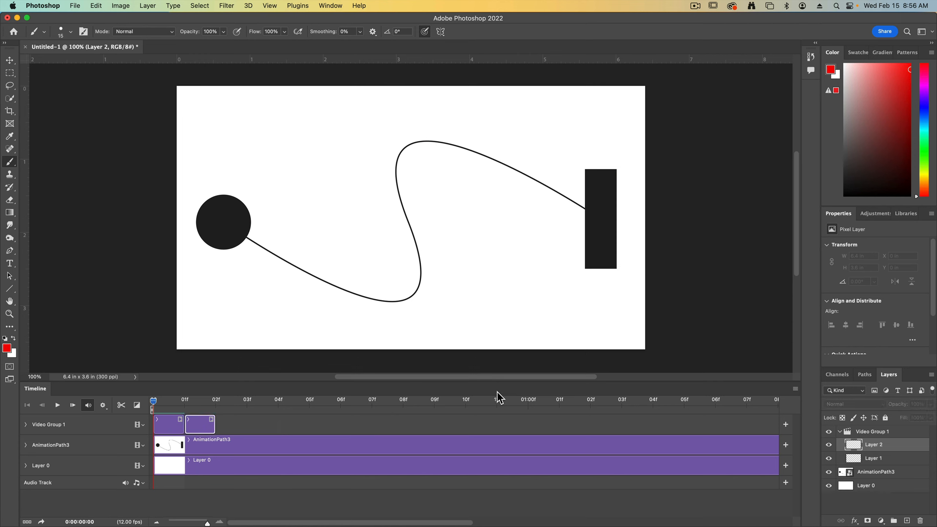
pyautogui.press('super+shift+alt+n')
pyautogui.press('super+shift+alt+n')
pyautogui.press('super+shift+alt+n')
pyautogui.press('super+shift+alt+n')
pyautogui.press('super+shift+alt+n')
pyautogui.press('super+shift+alt+n')
pyautogui.press('super+shift+alt+n')
pyautogui.press('super+shift+alt+n')
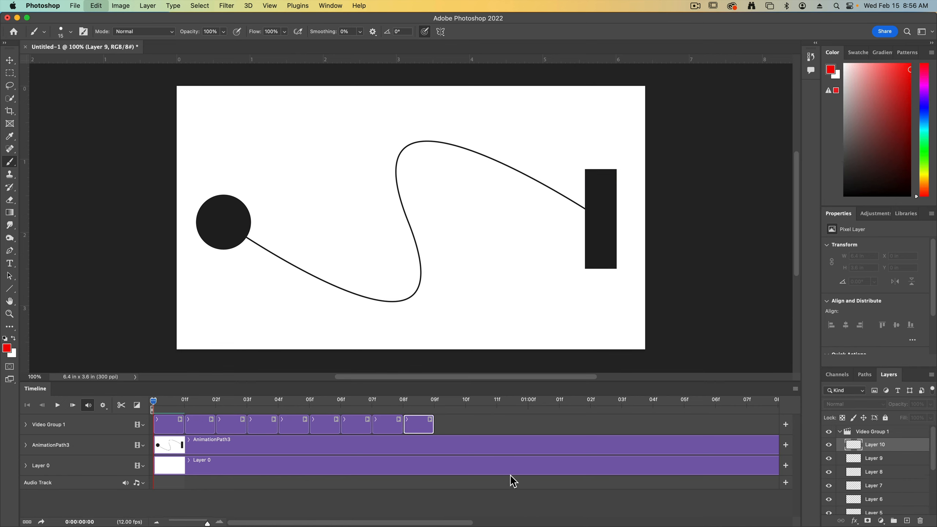
pyautogui.press('super+shift+alt+n')
pyautogui.press('super+shift+alt+n')
pyautogui.press('super+shift+alt+n')
pyautogui.press('super+shift+alt+n')
pyautogui.press('super+shift+alt+n')
pyautogui.press('super+shift+alt+n')
pyautogui.press('super+shift+alt+n')
pyautogui.press('super+shift+alt+n')
pyautogui.press('super+shift+alt+n')
pyautogui.press('super+shift+alt+n')
pyautogui.press('super+shift+alt+n')
pyautogui.press('super+shift+alt+n')
pyautogui.press('super+shift+alt+n')
pyautogui.press('super+shift+alt+n')
pyautogui.press('super+shift+alt+n')
pyautogui.press('super+shift+alt+n')
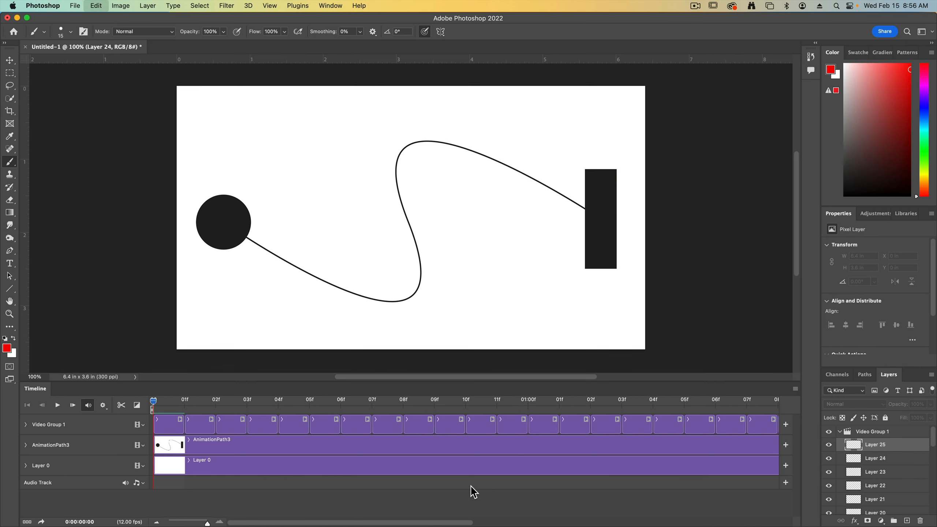
pyautogui.press('super+shift+alt+n')
pyautogui.press('super+shift+alt+n')
pyautogui.press('super+shift+alt+n')
pyautogui.moveTo(413, 524); pyautogui.dragTo(649, 524)
pyautogui.press('super+shift+alt+n')
pyautogui.press('super+shift+alt+n')
pyautogui.press('super+shift+alt+n')
pyautogui.press('super+shift+alt+n')
pyautogui.press('super+shift+alt+n')
pyautogui.press('super+shift+alt+n')
pyautogui.press('super+shift+alt+n')
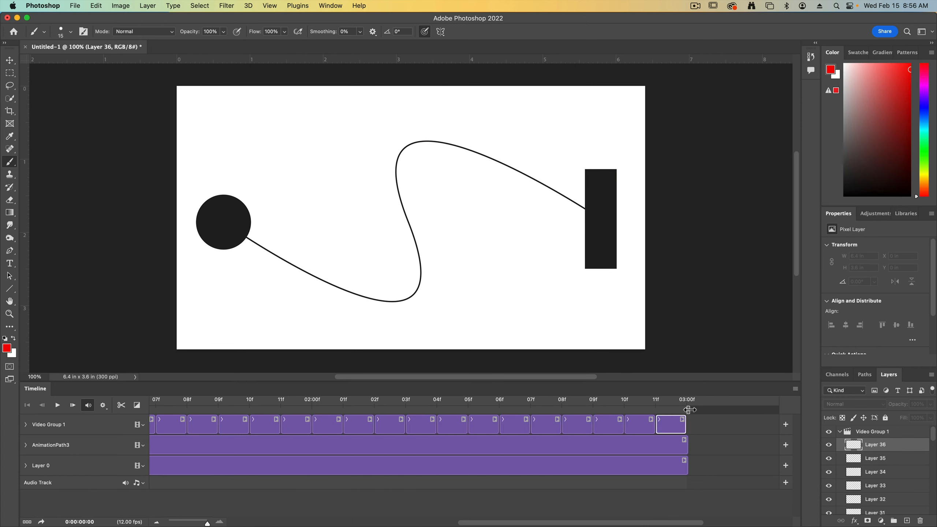
# Step: Paint a solid red circle over the path's black starting circle on Layer 1, enlarging the brush to 40
pyautogui.moveTo(677, 523); pyautogui.dragTo(356, 517)
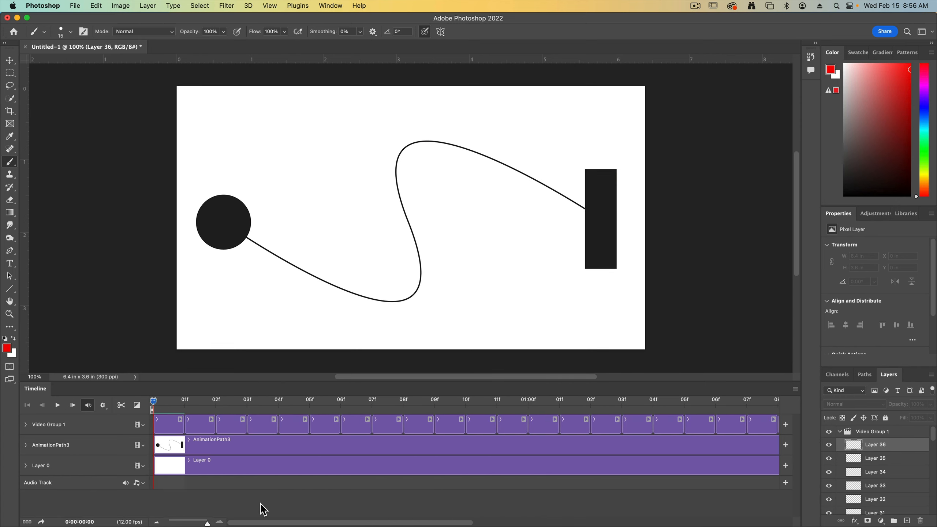
pyautogui.click(172, 426)
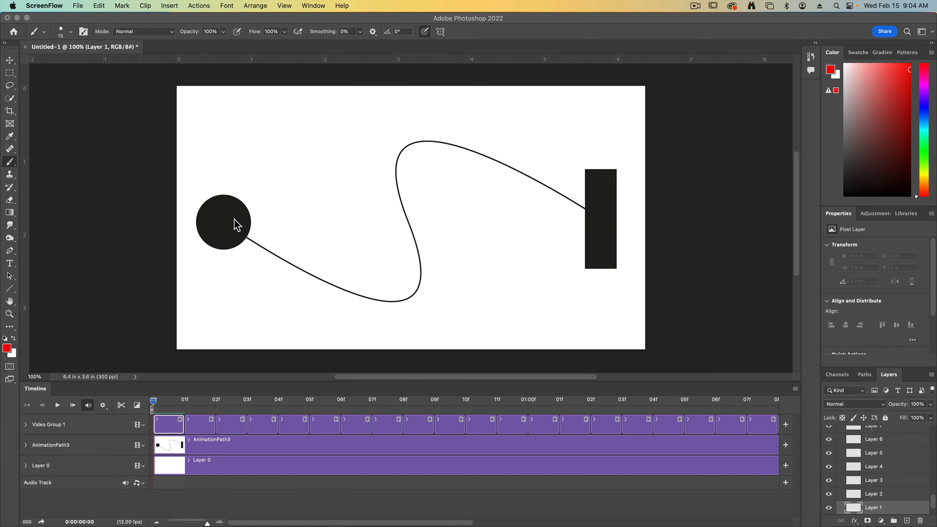
pyautogui.click(169, 434)
pyautogui.click(223, 239)
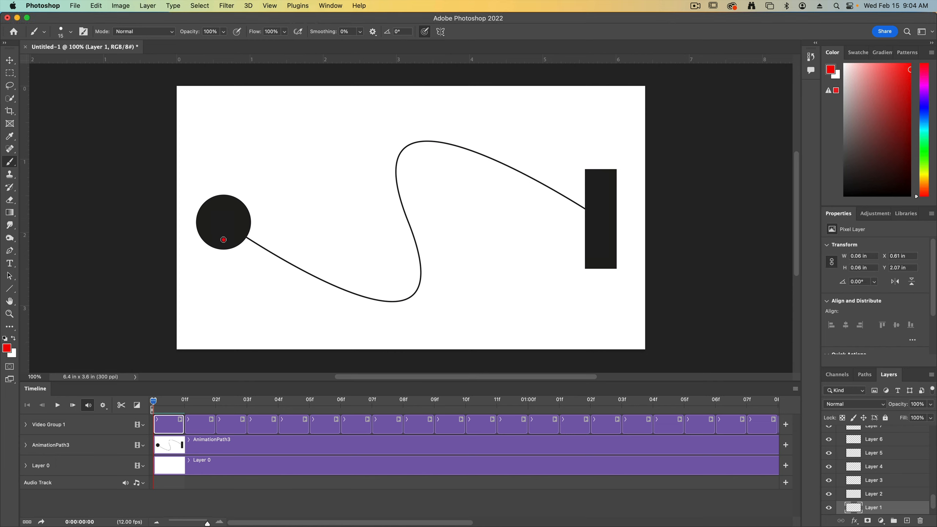
pyautogui.moveTo(232, 226)
pyautogui.mouseDown()
pyautogui.moveTo(210, 204)
pyautogui.moveTo(234, 243)
pyautogui.moveTo(222, 218)
pyautogui.moveTo(219, 233)
pyautogui.moveTo(221, 201)
pyautogui.moveTo(202, 214)
pyautogui.moveTo(205, 234)
pyautogui.moveTo(230, 248)
pyautogui.moveTo(249, 225)
pyautogui.moveTo(239, 204)
pyautogui.moveTo(207, 204)
pyautogui.moveTo(203, 230)
pyautogui.moveTo(200, 209)
pyautogui.moveTo(234, 199)
pyautogui.moveTo(242, 237)
pyautogui.moveTo(205, 231)
pyautogui.moveTo(223, 201)
pyautogui.moveTo(240, 220)
pyautogui.moveTo(223, 228)
pyautogui.mouseUp()
pyautogui.press(']')
pyautogui.press(']')
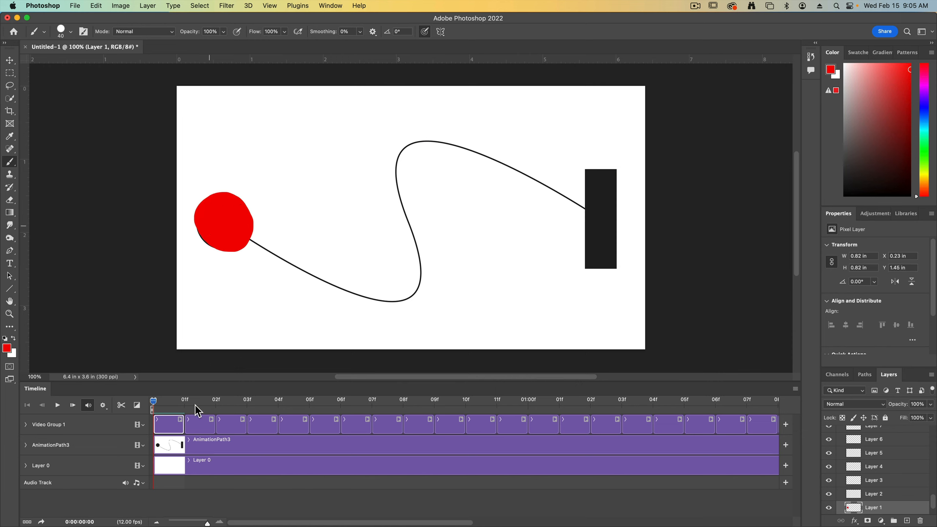
# Step: Move to the frame at 01f on Layer 2 and enable onion skins
pyautogui.click(196, 404)
pyautogui.click(201, 424)
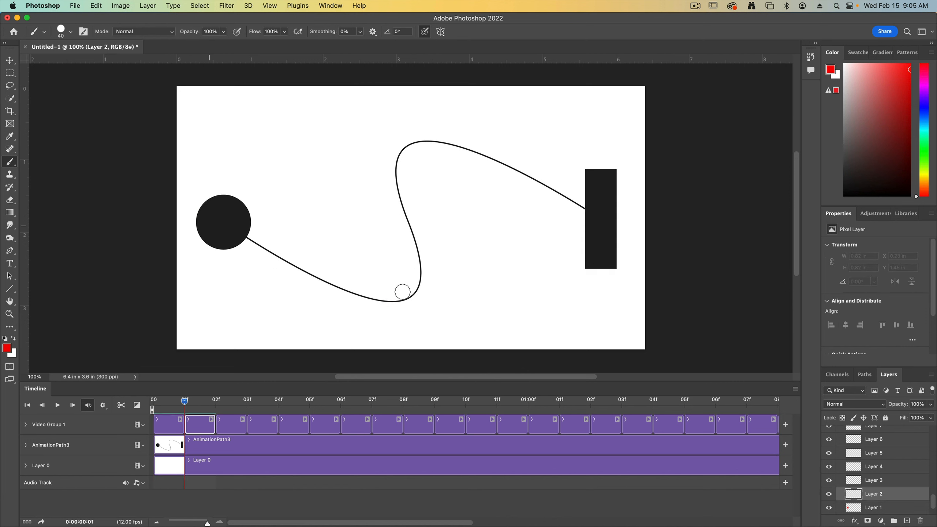
pyautogui.click(794, 389)
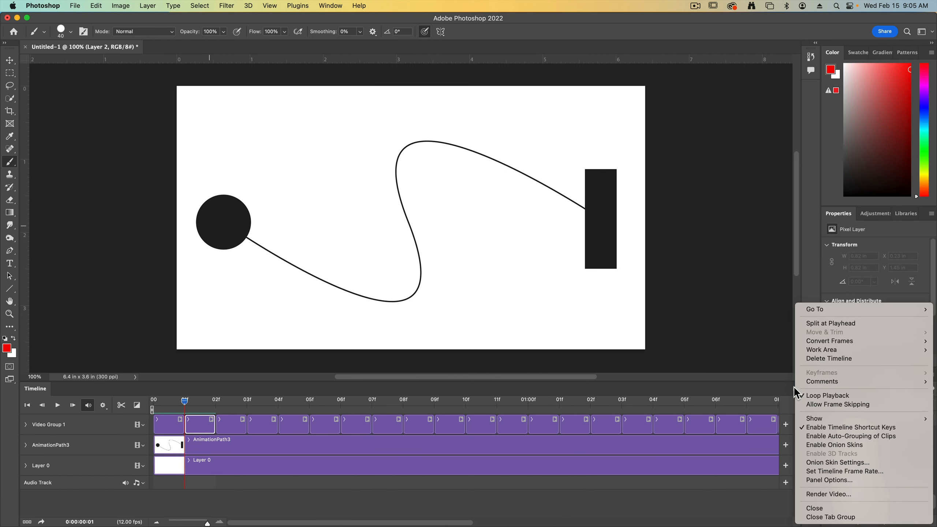
pyautogui.click(816, 443)
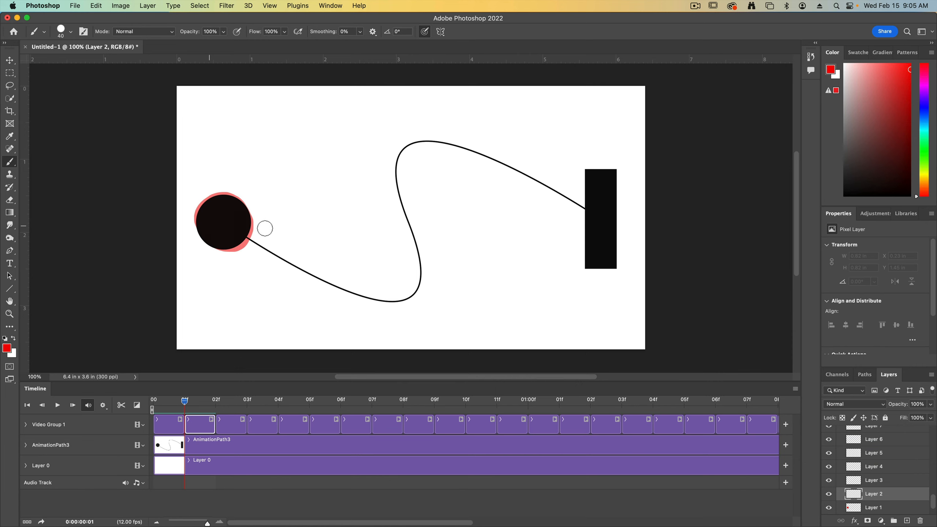
# Step: Paint the red shape advancing along the curve on Layer 2, about 0.91 by 0.72 in, and Layer 3, about 0.98 by 0.64 in
pyautogui.moveTo(262, 225)
pyautogui.mouseDown()
pyautogui.moveTo(226, 222)
pyautogui.moveTo(222, 238)
pyautogui.moveTo(236, 261)
pyautogui.moveTo(280, 265)
pyautogui.moveTo(272, 238)
pyautogui.moveTo(243, 225)
pyautogui.moveTo(229, 251)
pyautogui.moveTo(271, 236)
pyautogui.moveTo(248, 247)
pyautogui.mouseUp()
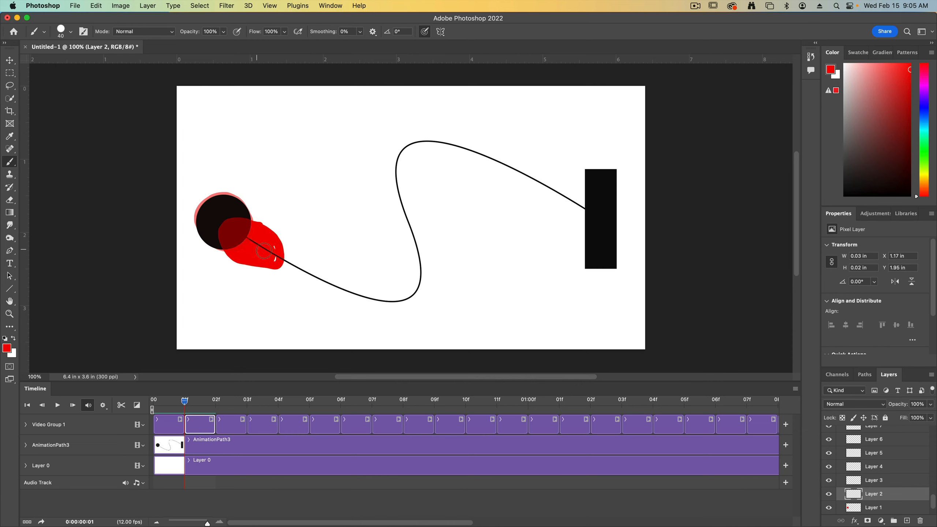
pyautogui.moveTo(277, 256); pyautogui.dragTo(278, 271)
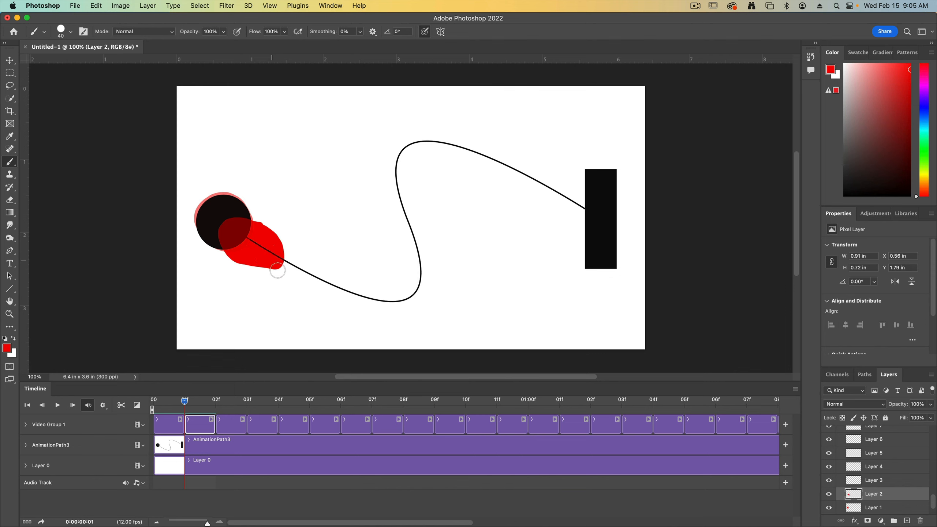
pyautogui.click(244, 430)
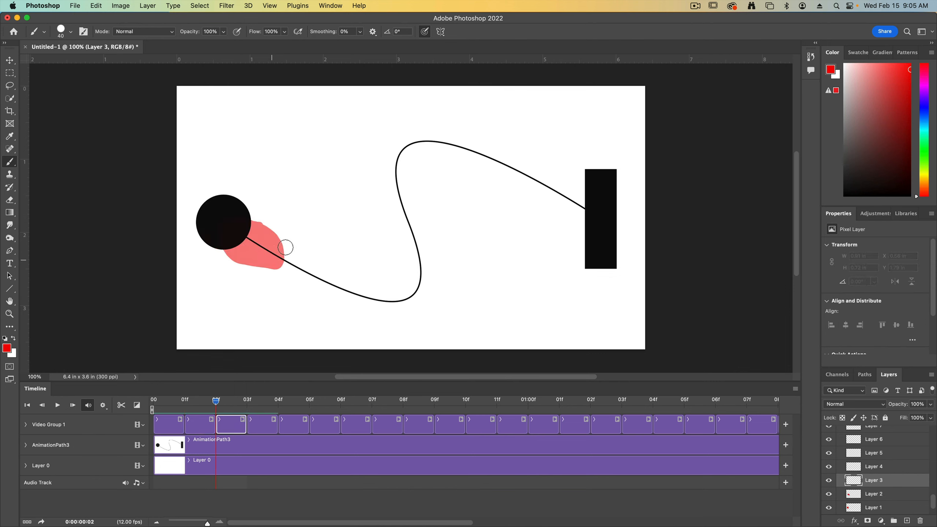
pyautogui.moveTo(299, 253)
pyautogui.mouseDown()
pyautogui.moveTo(297, 272)
pyautogui.moveTo(308, 253)
pyautogui.moveTo(290, 243)
pyautogui.moveTo(296, 267)
pyautogui.moveTo(291, 245)
pyautogui.moveTo(259, 246)
pyautogui.moveTo(295, 267)
pyautogui.moveTo(256, 244)
pyautogui.moveTo(286, 244)
pyautogui.moveTo(263, 243)
pyautogui.mouseUp()
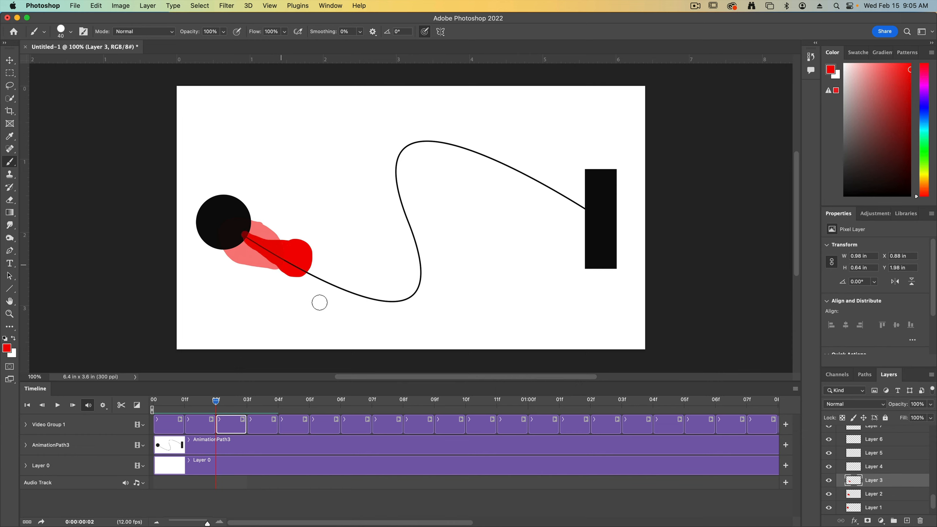
# Step: Paint a red blob with a trailing tail, about 1.04 by 0.6 in, further along the curve on Layer 4, adding a detached dab behind it
pyautogui.click(263, 425)
pyautogui.click(247, 402)
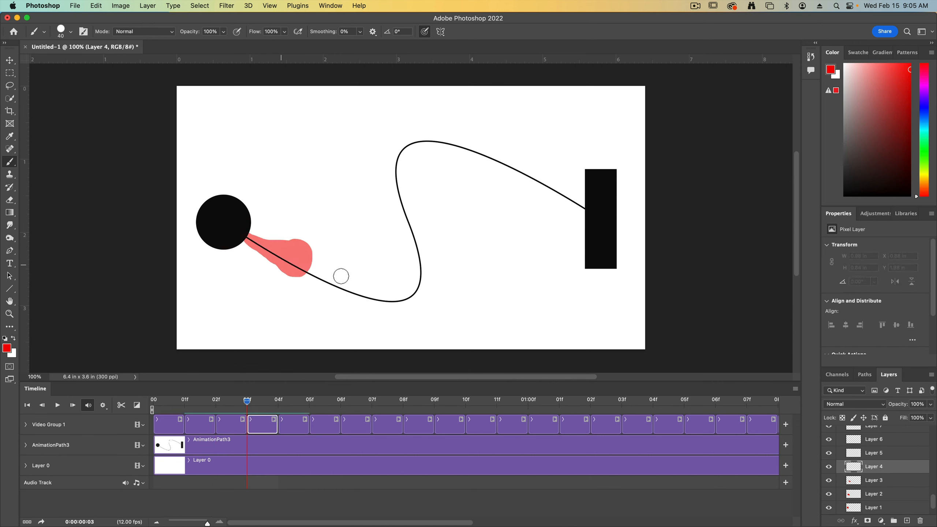
pyautogui.moveTo(346, 266)
pyautogui.mouseDown()
pyautogui.moveTo(319, 275)
pyautogui.moveTo(331, 292)
pyautogui.moveTo(350, 274)
pyautogui.moveTo(303, 270)
pyautogui.mouseUp()
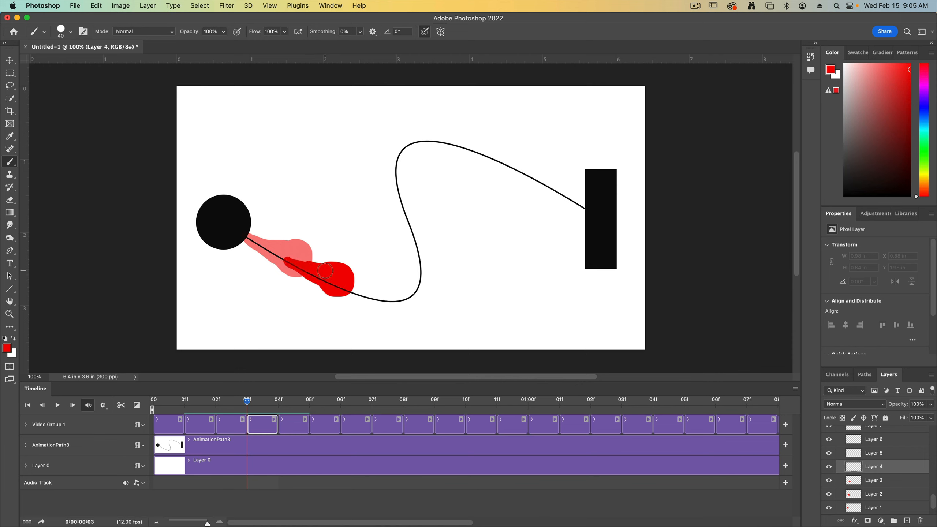
pyautogui.moveTo(283, 256); pyautogui.dragTo(284, 259)
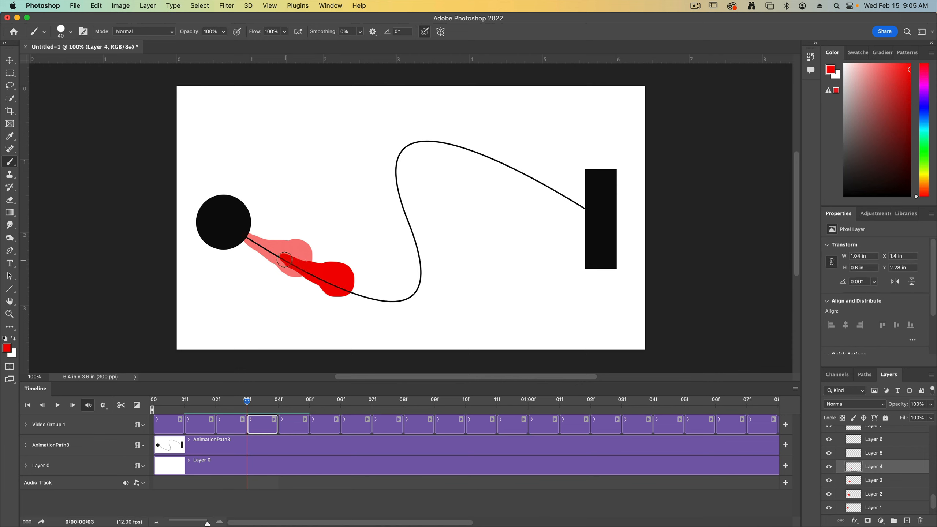
pyautogui.click(267, 251)
# Step: Paint a longer tailed red blob nearing the curve's lower bend on Layer 5, with a small detached piece behind it
pyautogui.click(286, 435)
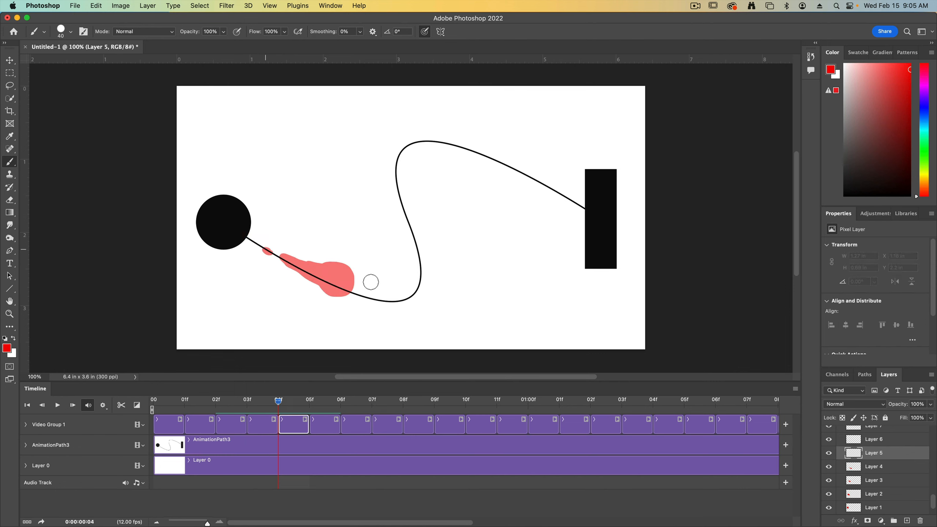
pyautogui.moveTo(377, 279)
pyautogui.mouseDown()
pyautogui.moveTo(351, 291)
pyautogui.moveTo(372, 304)
pyautogui.moveTo(370, 276)
pyautogui.moveTo(372, 296)
pyautogui.moveTo(363, 298)
pyautogui.moveTo(371, 281)
pyautogui.moveTo(361, 288)
pyautogui.moveTo(298, 272)
pyautogui.moveTo(346, 281)
pyautogui.moveTo(302, 272)
pyautogui.moveTo(344, 290)
pyautogui.mouseUp()
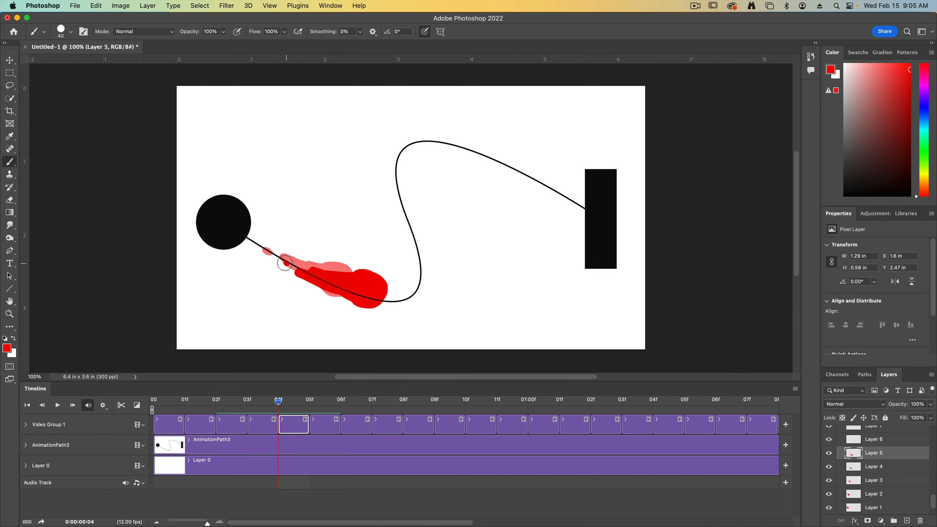
pyautogui.moveTo(278, 260); pyautogui.dragTo(357, 291)
# Step: Paint a tailed red blob reaching the curve's lower bend on Layer 6 at 05f, with a dab trailing on the path
pyautogui.click(328, 420)
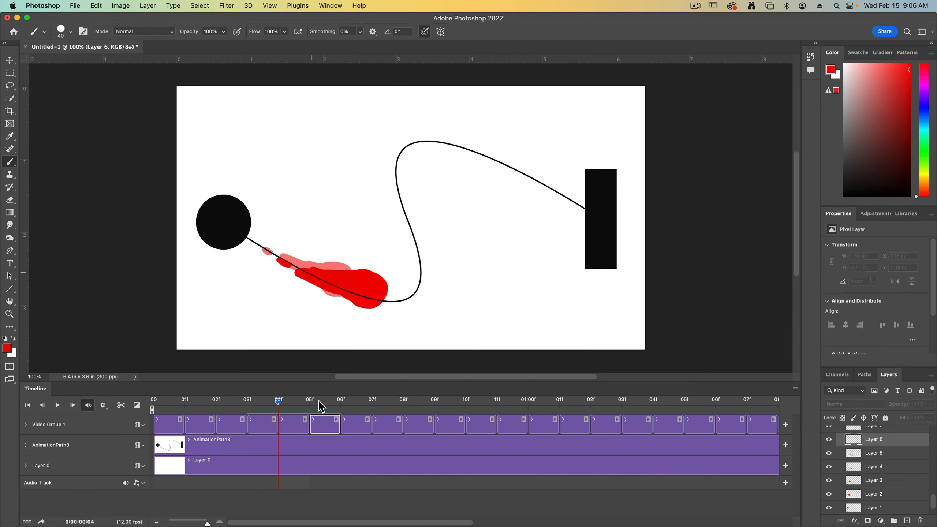
pyautogui.moveTo(404, 281)
pyautogui.mouseDown()
pyautogui.moveTo(391, 310)
pyautogui.moveTo(385, 281)
pyautogui.moveTo(410, 290)
pyautogui.mouseUp()
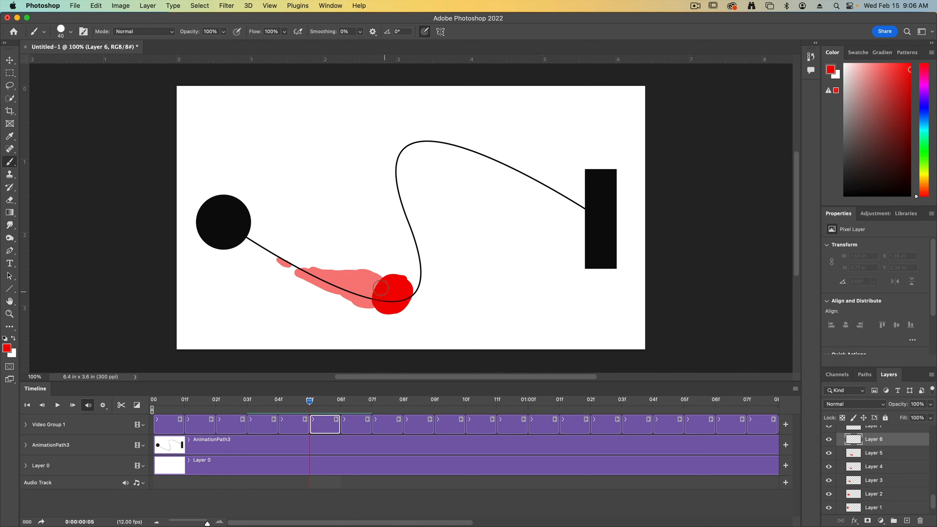
pyautogui.moveTo(368, 283)
pyautogui.mouseDown()
pyautogui.moveTo(380, 298)
pyautogui.moveTo(331, 286)
pyautogui.moveTo(379, 303)
pyautogui.mouseUp()
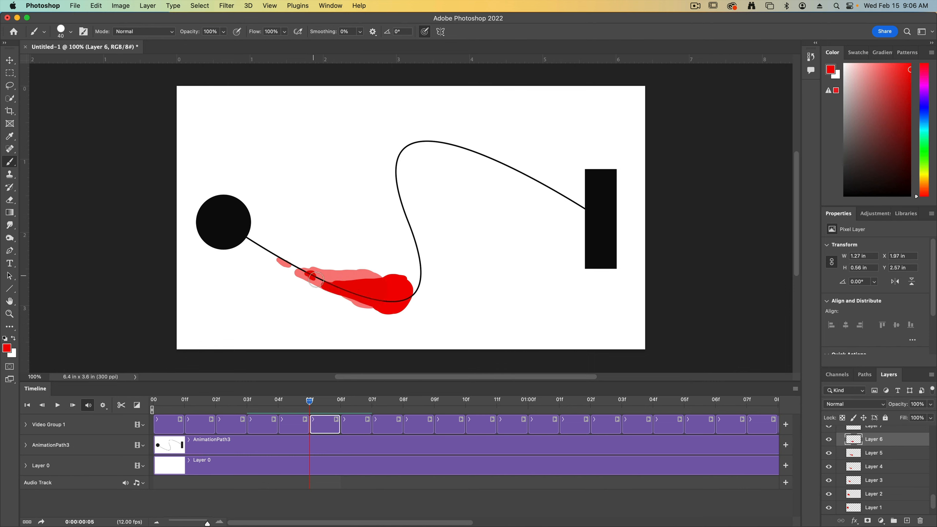
# Step: Paint the red shape gathering into the curve's lower bend on Layers 7 and 8, shortening its trailing tail
pyautogui.click(366, 429)
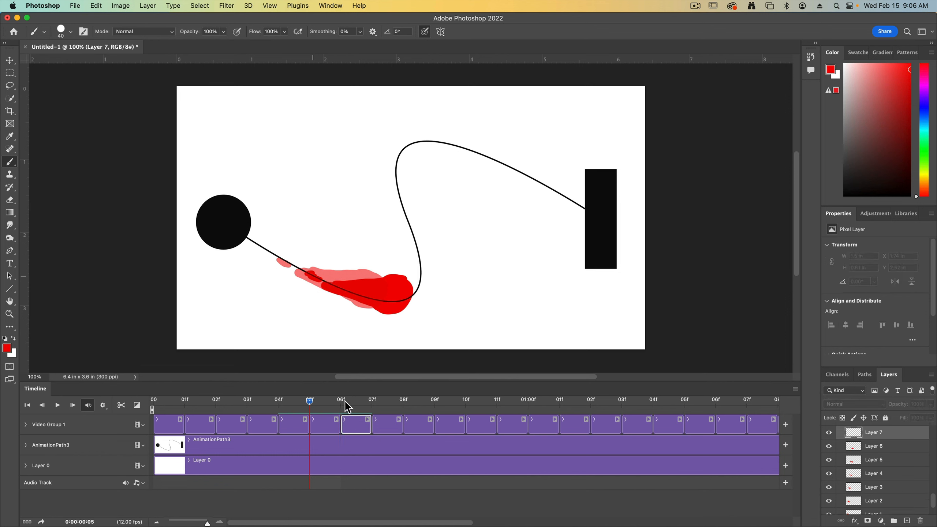
pyautogui.moveTo(399, 281)
pyautogui.mouseDown()
pyautogui.moveTo(395, 310)
pyautogui.moveTo(400, 282)
pyautogui.moveTo(413, 303)
pyautogui.moveTo(402, 300)
pyautogui.moveTo(412, 296)
pyautogui.moveTo(405, 306)
pyautogui.moveTo(388, 287)
pyautogui.moveTo(412, 278)
pyautogui.moveTo(417, 304)
pyautogui.moveTo(387, 289)
pyautogui.moveTo(410, 282)
pyautogui.moveTo(387, 286)
pyautogui.moveTo(408, 297)
pyautogui.moveTo(351, 294)
pyautogui.moveTo(371, 296)
pyautogui.moveTo(387, 287)
pyautogui.moveTo(358, 292)
pyautogui.moveTo(388, 281)
pyautogui.moveTo(367, 298)
pyautogui.mouseUp()
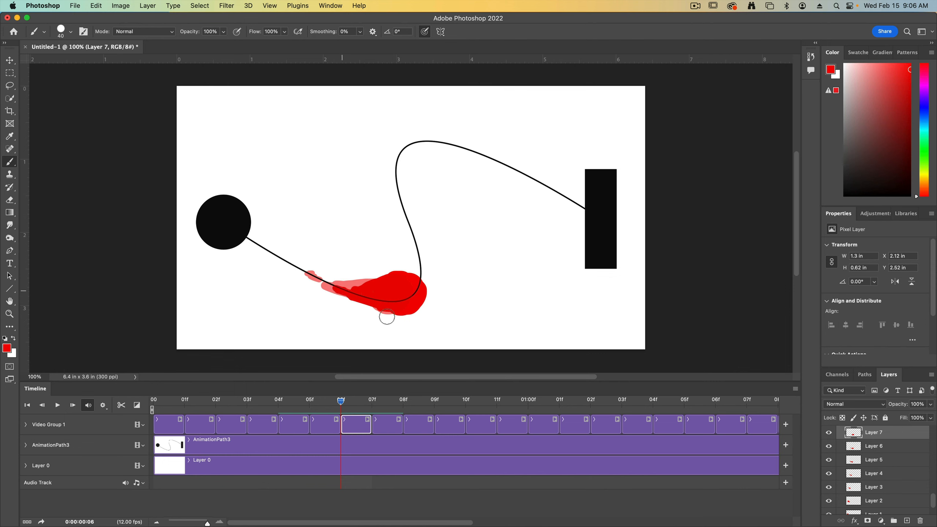
pyautogui.click(389, 421)
pyautogui.moveTo(408, 291)
pyautogui.mouseDown()
pyautogui.moveTo(414, 296)
pyautogui.moveTo(402, 279)
pyautogui.moveTo(407, 308)
pyautogui.mouseUp()
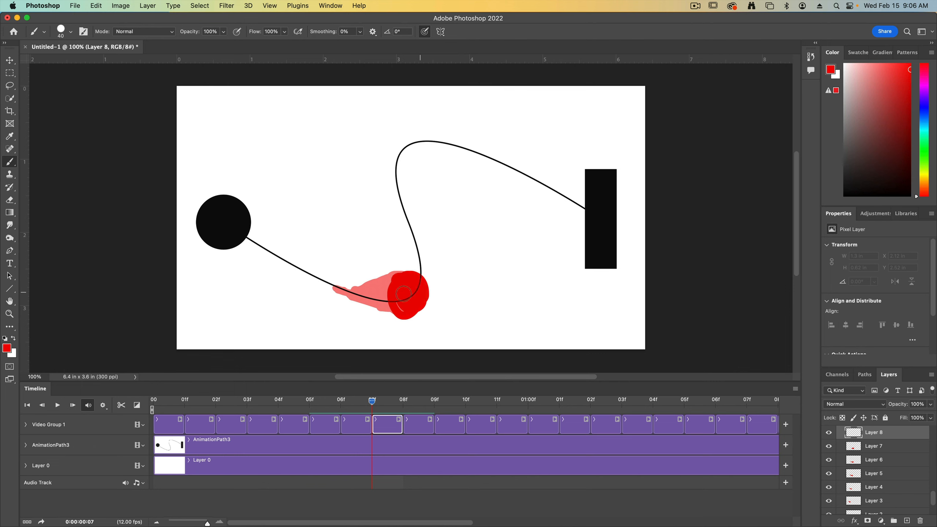
pyautogui.moveTo(415, 308)
pyautogui.mouseDown()
pyautogui.moveTo(420, 288)
pyautogui.moveTo(389, 291)
pyautogui.moveTo(392, 279)
pyautogui.moveTo(371, 294)
pyautogui.moveTo(396, 303)
pyautogui.moveTo(382, 298)
pyautogui.moveTo(402, 276)
pyautogui.moveTo(372, 297)
pyautogui.moveTo(402, 313)
pyautogui.moveTo(378, 297)
pyautogui.moveTo(400, 274)
pyautogui.moveTo(423, 285)
pyautogui.moveTo(396, 313)
pyautogui.moveTo(419, 307)
pyautogui.moveTo(424, 295)
pyautogui.moveTo(412, 289)
pyautogui.moveTo(409, 308)
pyautogui.moveTo(404, 281)
pyautogui.mouseUp()
# Step: Paint a compact red blob, about 0.53 by 0.73 in, at the lower bend on Layer 9 and start it upward on Layer 10
pyautogui.click(422, 426)
pyautogui.click(407, 403)
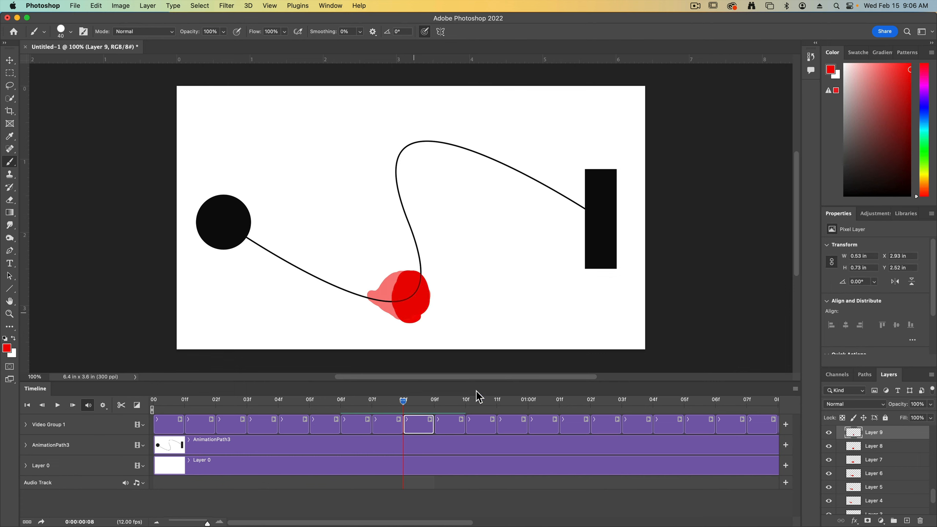
pyautogui.click(449, 426)
pyautogui.moveTo(404, 256); pyautogui.dragTo(424, 296)
# Step: Paint the red shape climbing the curve's middle section toward the upper bend, frame by frame on Layers 13 to 17
pyautogui.click(543, 426)
pyautogui.click(574, 427)
pyautogui.moveTo(383, 173); pyautogui.dragTo(409, 277)
pyautogui.click(605, 426)
pyautogui.moveTo(410, 143); pyautogui.dragTo(424, 236)
pyautogui.click(637, 426)
pyautogui.click(668, 426)
# Step: Continue painting frame by frame past the upper bend up to Layer 27, splitting the red shape into two streaks heading for the rectangle
pyautogui.click(391, 426)
pyautogui.moveTo(408, 119)
pyautogui.mouseDown()
pyautogui.moveTo(390, 130)
pyautogui.moveTo(402, 152)
pyautogui.moveTo(420, 131)
pyautogui.moveTo(473, 174)
pyautogui.mouseUp()
pyautogui.click(453, 426)
pyautogui.click(615, 426)
pyautogui.click(678, 426)
pyautogui.click(709, 426)
pyautogui.click(346, 426)
pyautogui.moveTo(451, 132); pyautogui.dragTo(591, 176)
# Step: Paint the red streaks reaching and wrapping around the black rectangle on Layers 28, 29 and 30
pyautogui.click(410, 426)
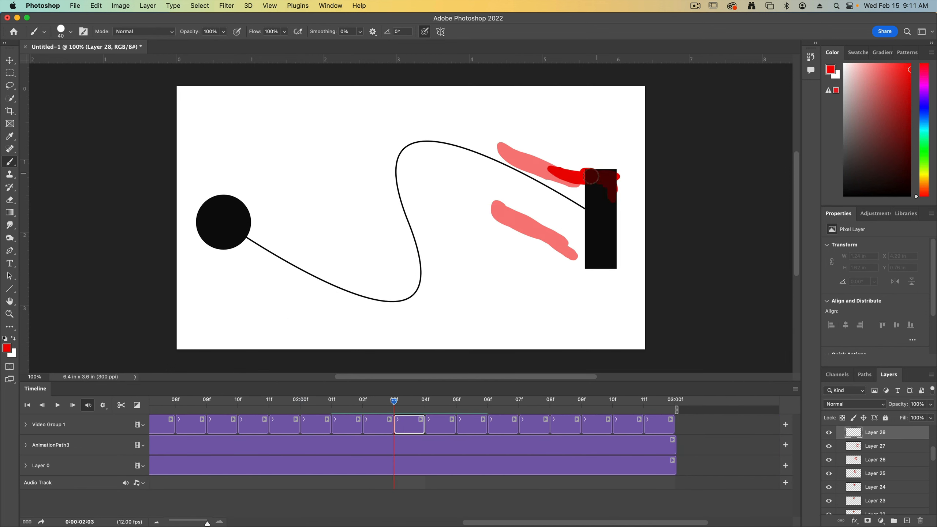
pyautogui.click(441, 426)
pyautogui.moveTo(591, 236); pyautogui.dragTo(608, 184)
pyautogui.click(472, 426)
pyautogui.moveTo(610, 258); pyautogui.dragTo(598, 174)
# Step: Build up the red outline around the black rectangle on Layers 31 and 32, cleaning stray paint with the Eraser
pyautogui.click(503, 426)
pyautogui.click(534, 426)
pyautogui.press('e')
pyautogui.click(534, 426)
pyautogui.press('b')
pyautogui.moveTo(590, 262)
pyautogui.mouseDown()
pyautogui.moveTo(593, 180)
pyautogui.moveTo(589, 238)
pyautogui.mouseUp()
# Step: Finish Layers 34 to 36 with brush and Eraser, filling the whole rectangle solid red, about 0.47 by 1.37 in, on Layer 36
pyautogui.click(596, 426)
pyautogui.press('e')
pyautogui.click(627, 426)
pyautogui.click(659, 427)
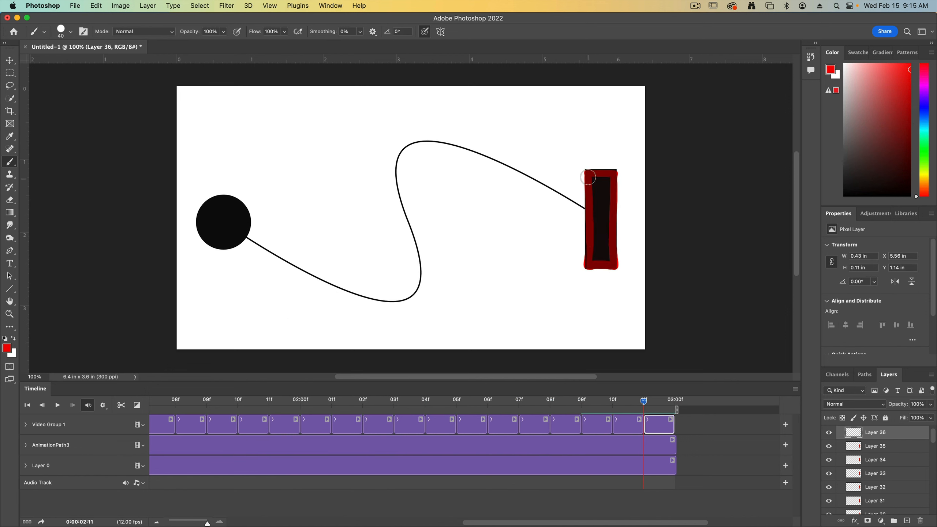
pyautogui.press('e')
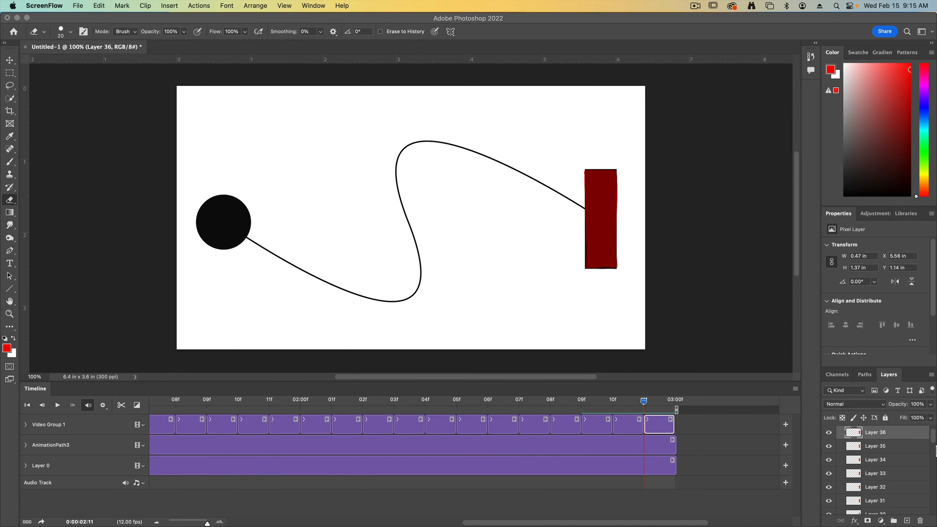
# Step: Hide the AnimationPath3 guide layer and turn off onion skins
pyautogui.scroll(-15, 922, 444)
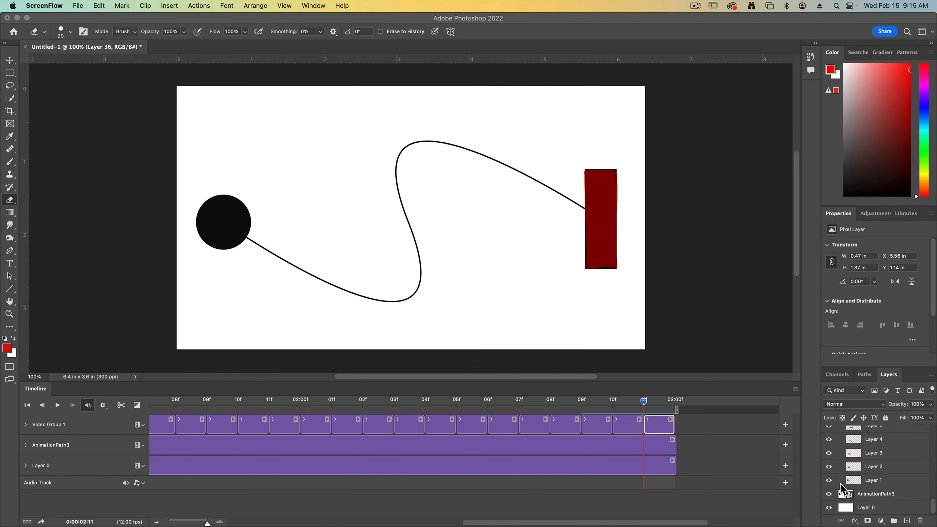
pyautogui.click(830, 494)
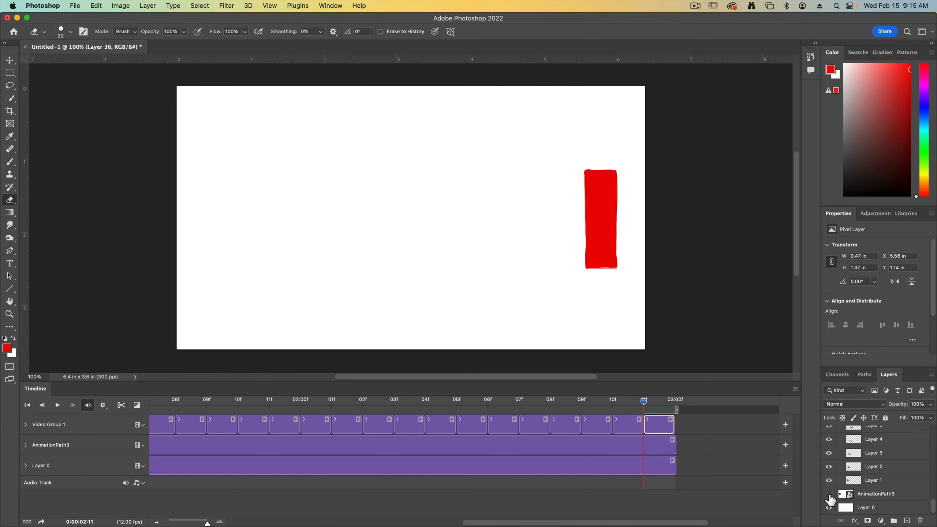
pyautogui.click(794, 389)
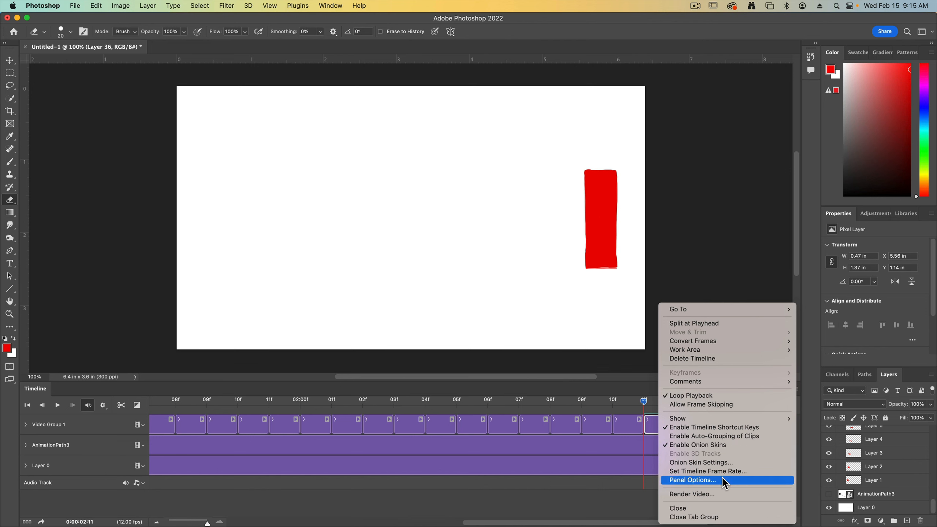
pyautogui.click(731, 445)
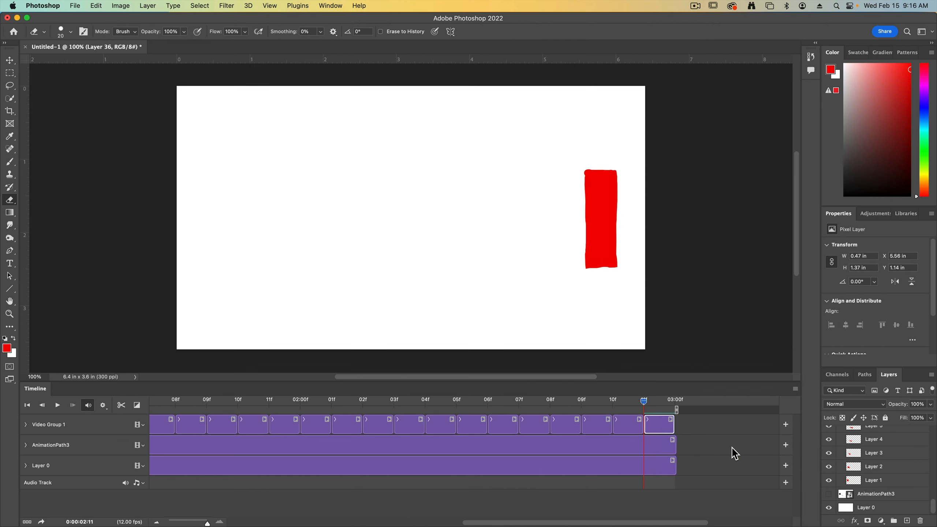
# Step: Play back the finished animation and render it as a video named AnimationPath
pyautogui.press('space')
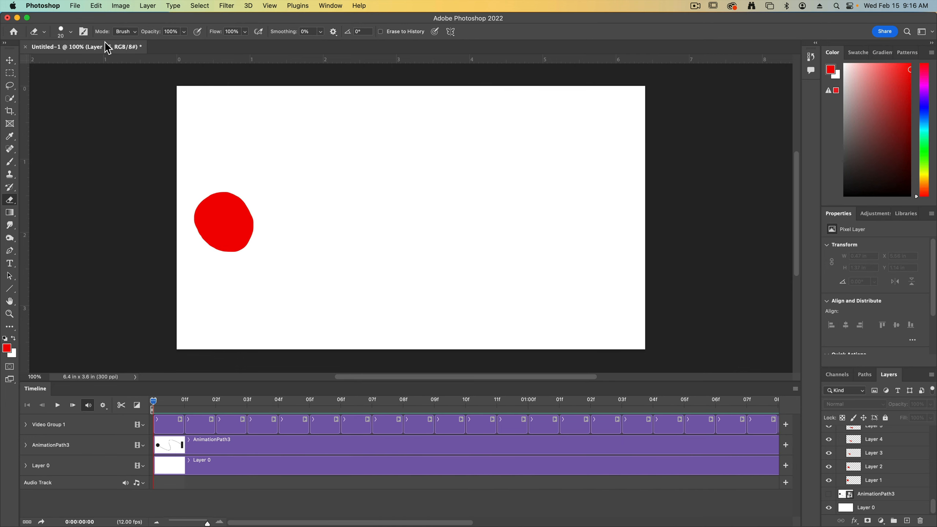
pyautogui.click(75, 6)
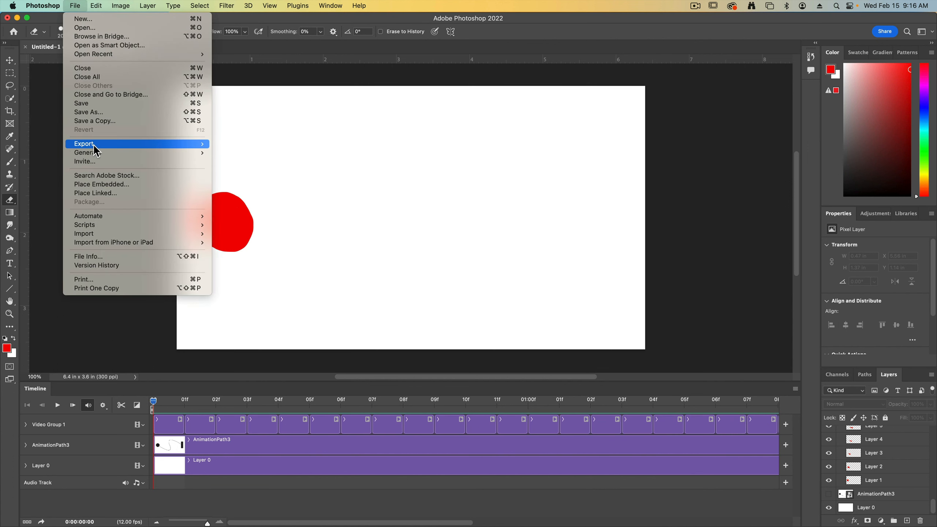
pyautogui.moveTo(93, 144)
pyautogui.click(263, 289)
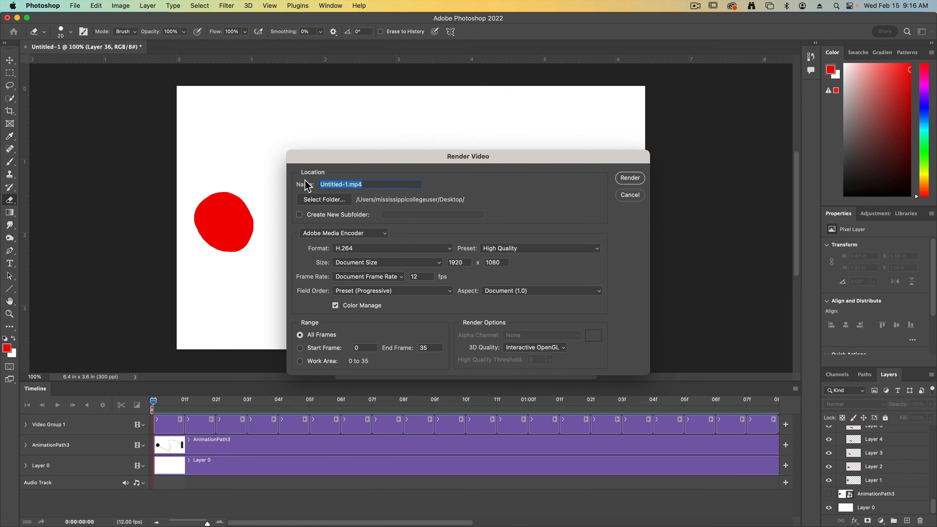
pyautogui.write('AnimationPath')
pyautogui.press('Return')
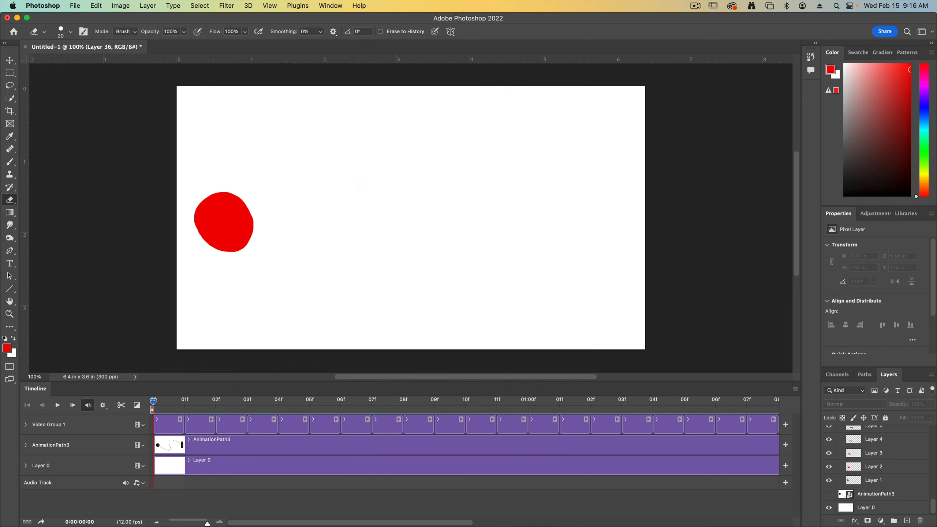